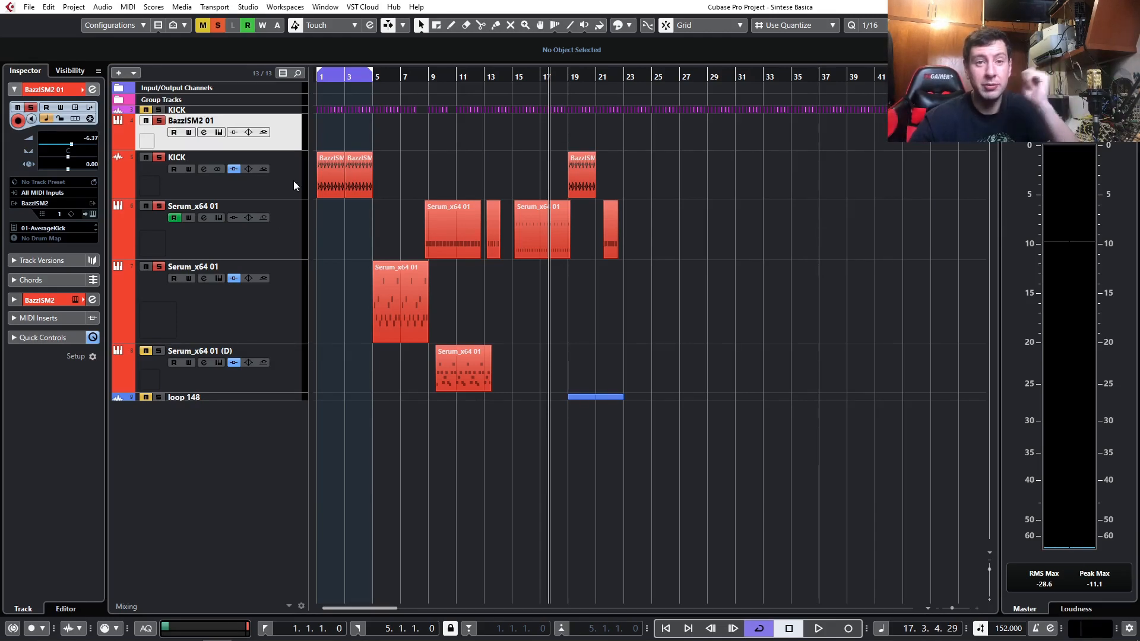
Add a new instrument track using the BazzISM2 synthesizer.
right_click(287, 140)
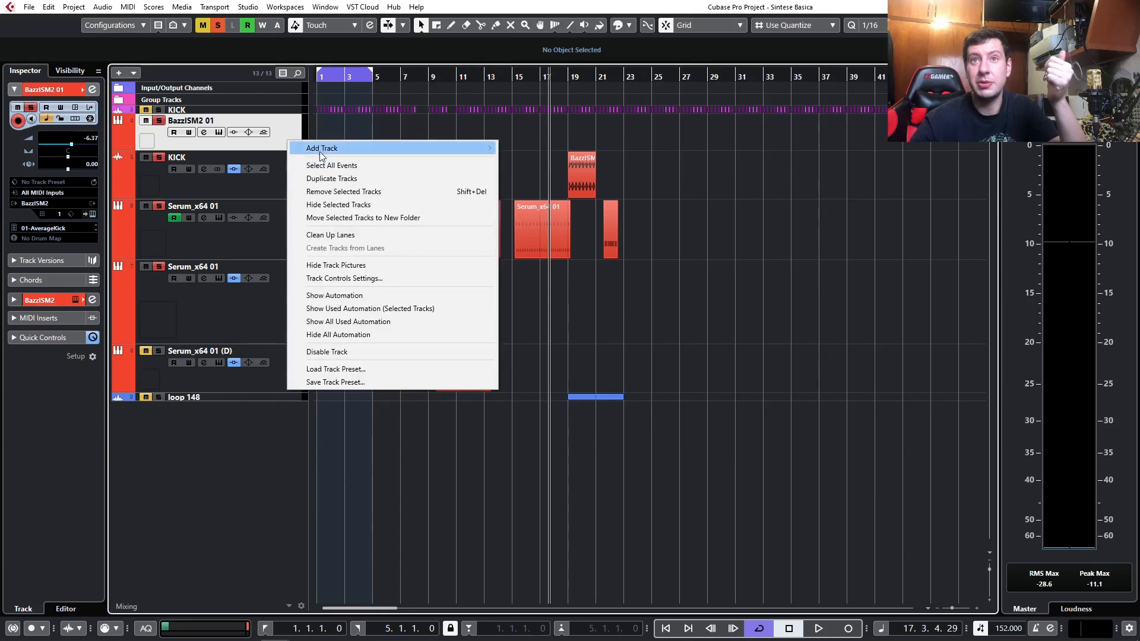
mouse_move(323, 152)
click(530, 161)
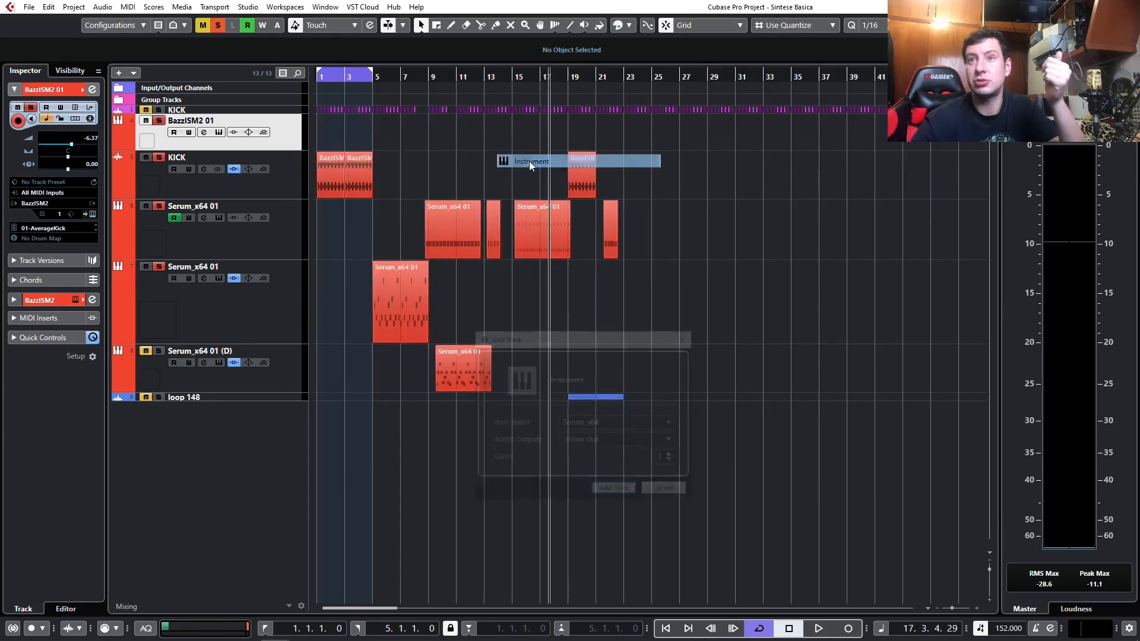
click(611, 440)
text(baz)
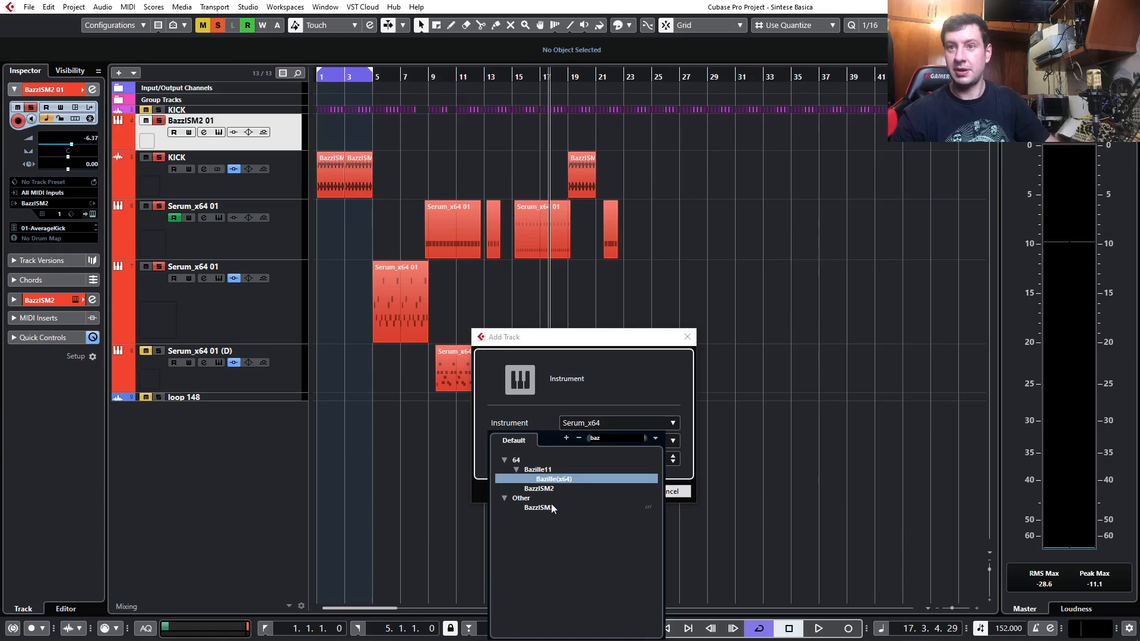
click(551, 507)
click(618, 488)
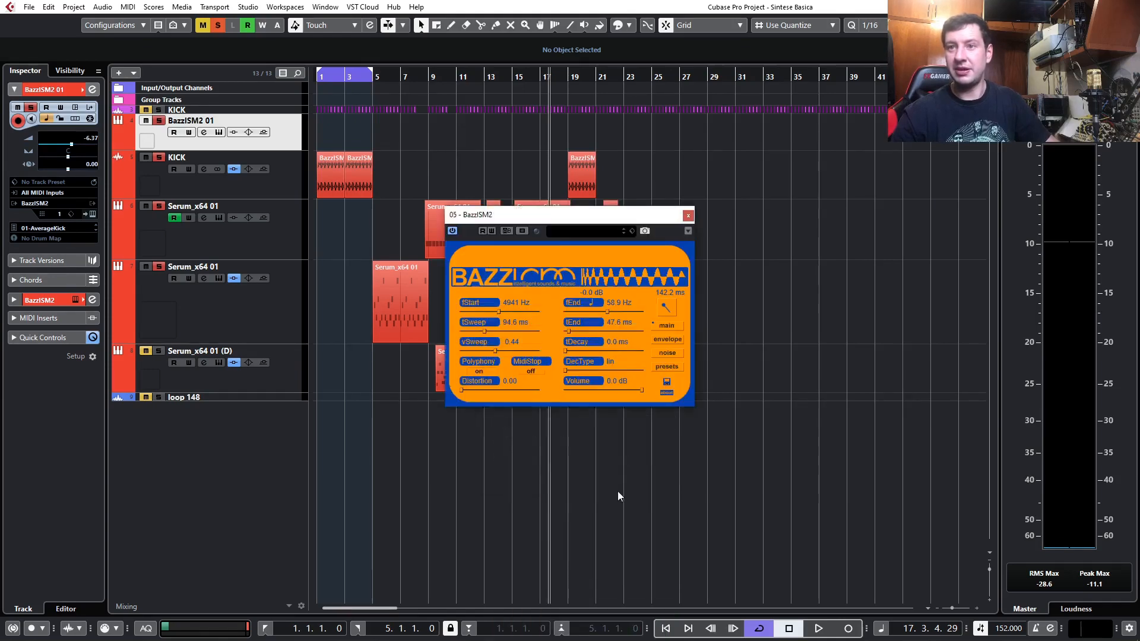
Move the new BazzISM2 track above the existing one and place both tracks' BazzISM2 editor windows side by side.
drag(554, 231, 376, 302)
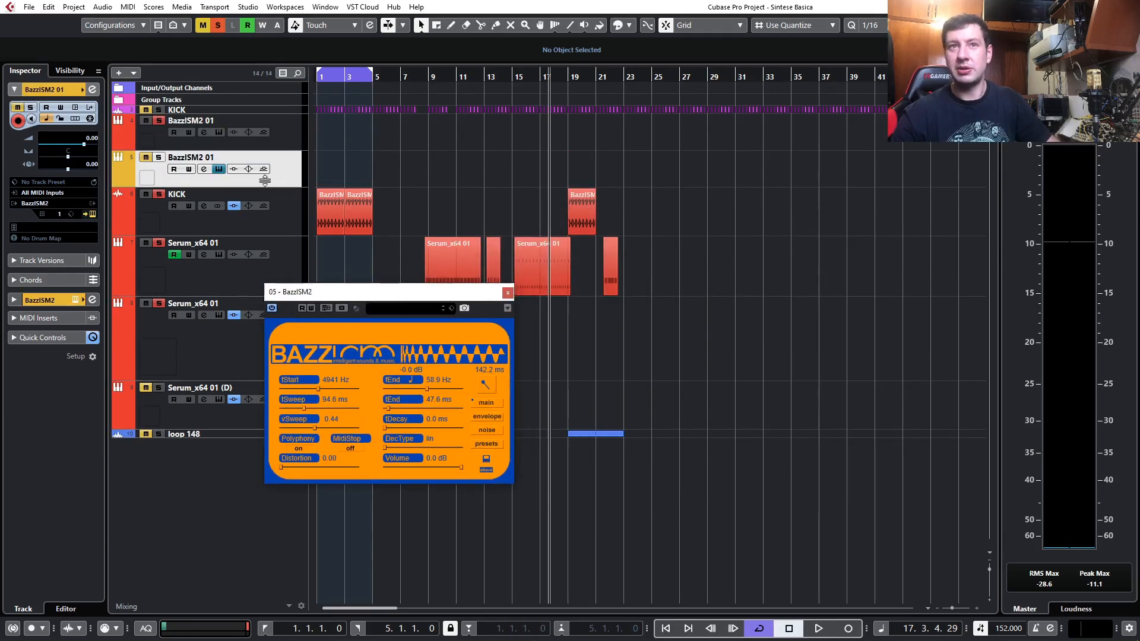
click(279, 141)
click(219, 169)
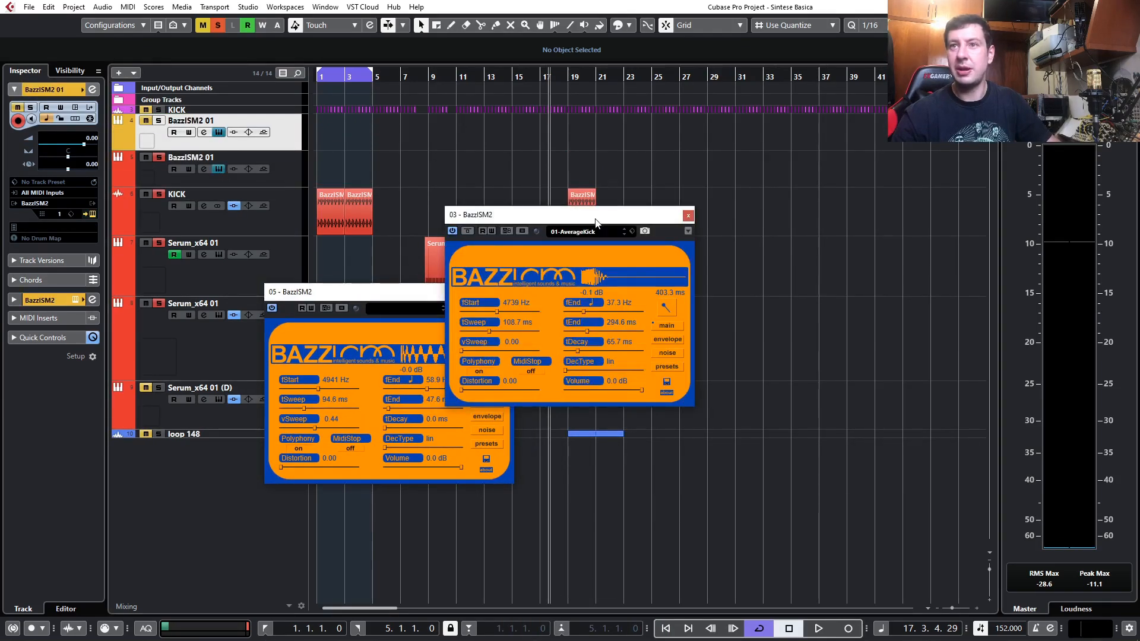
drag(505, 212, 595, 237)
drag(448, 293, 441, 241)
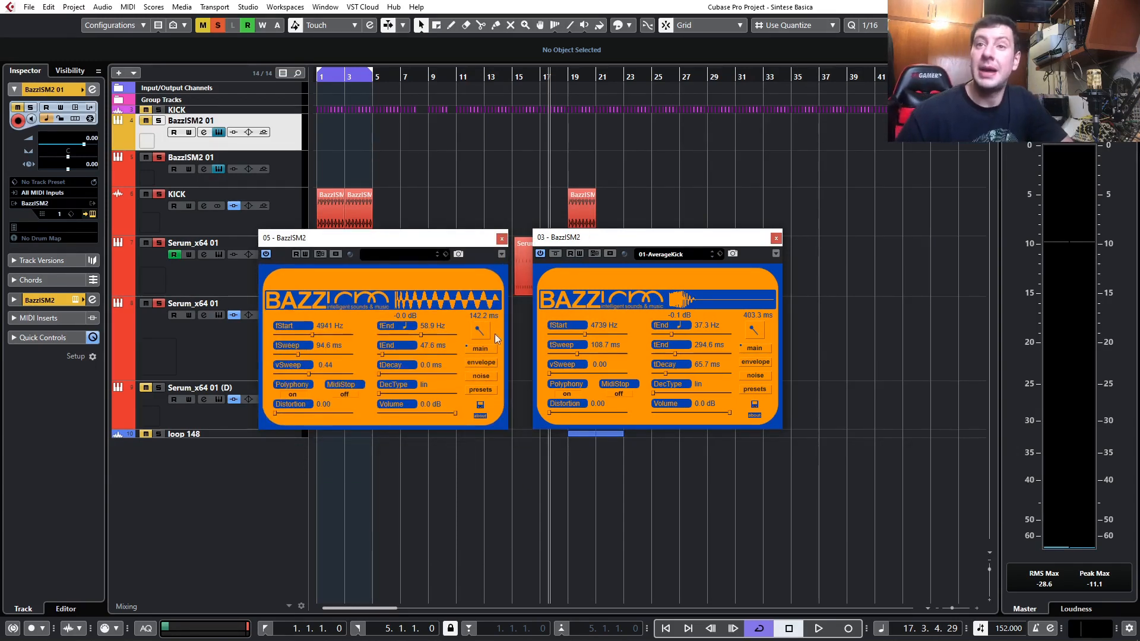
In the new BazzISM2's envelope, lower the end point to the minimum and the second point to about -3 dB.
click(486, 364)
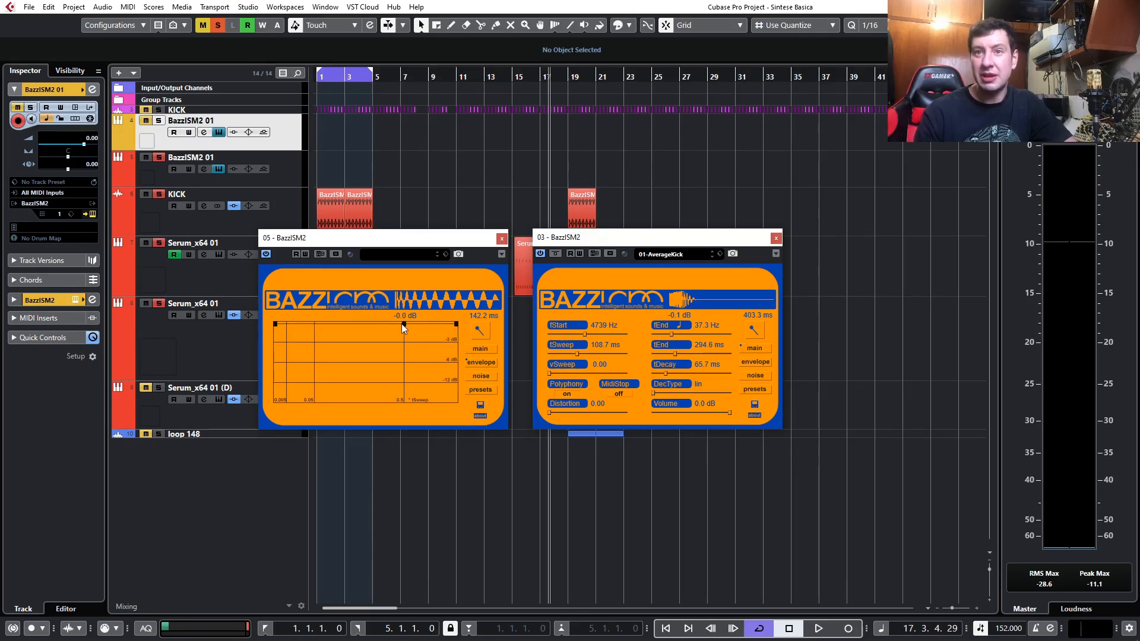
drag(456, 324, 473, 403)
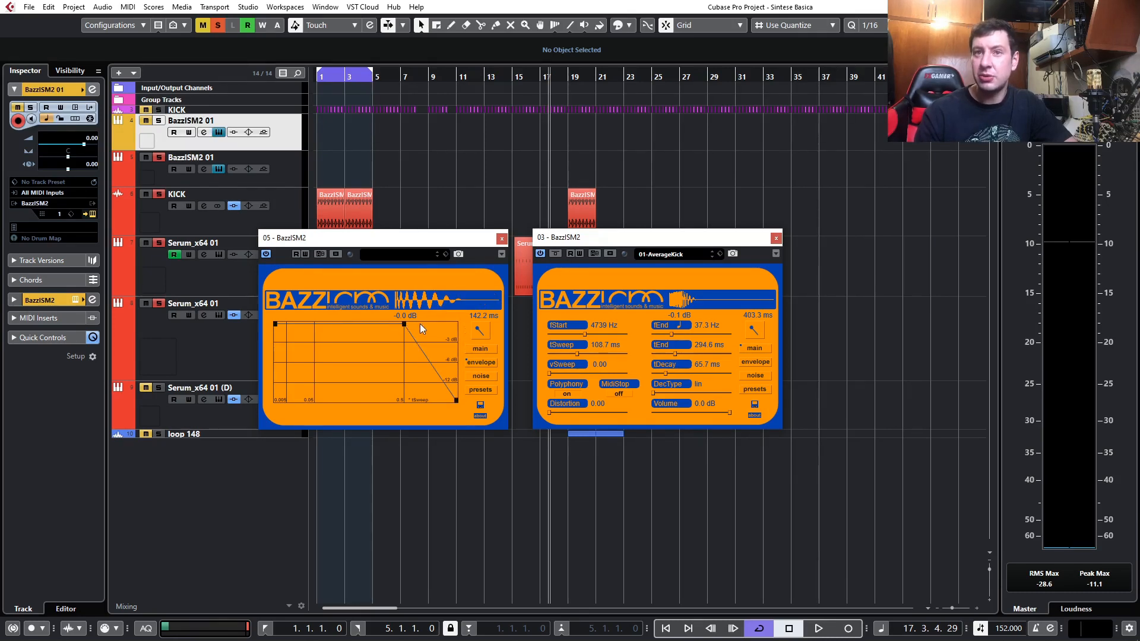
drag(314, 323, 315, 342)
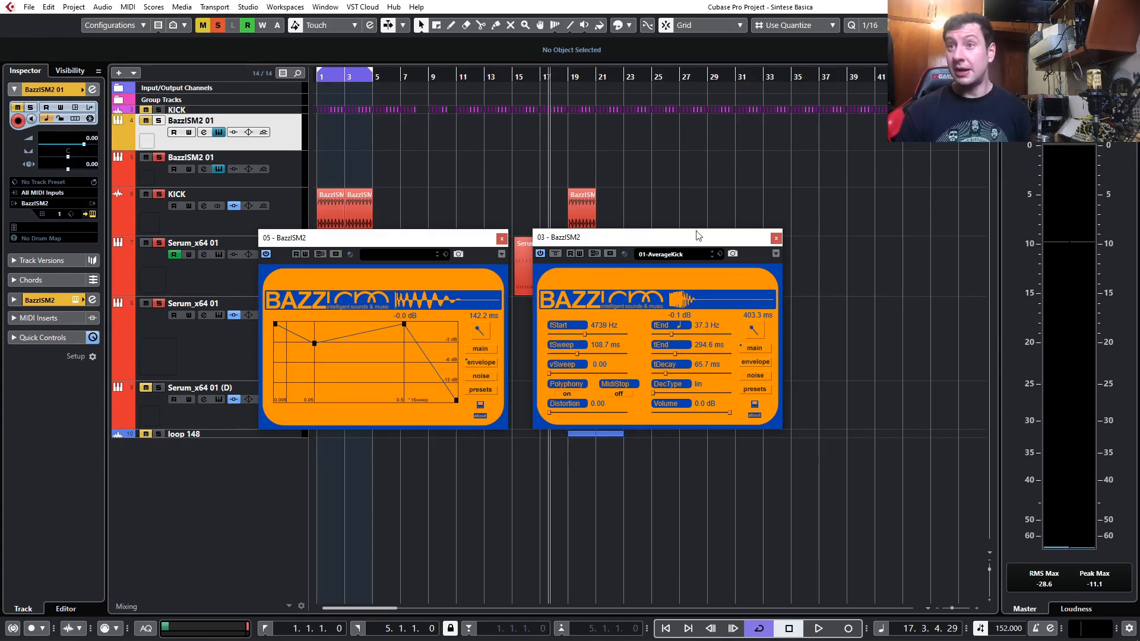
click(482, 349)
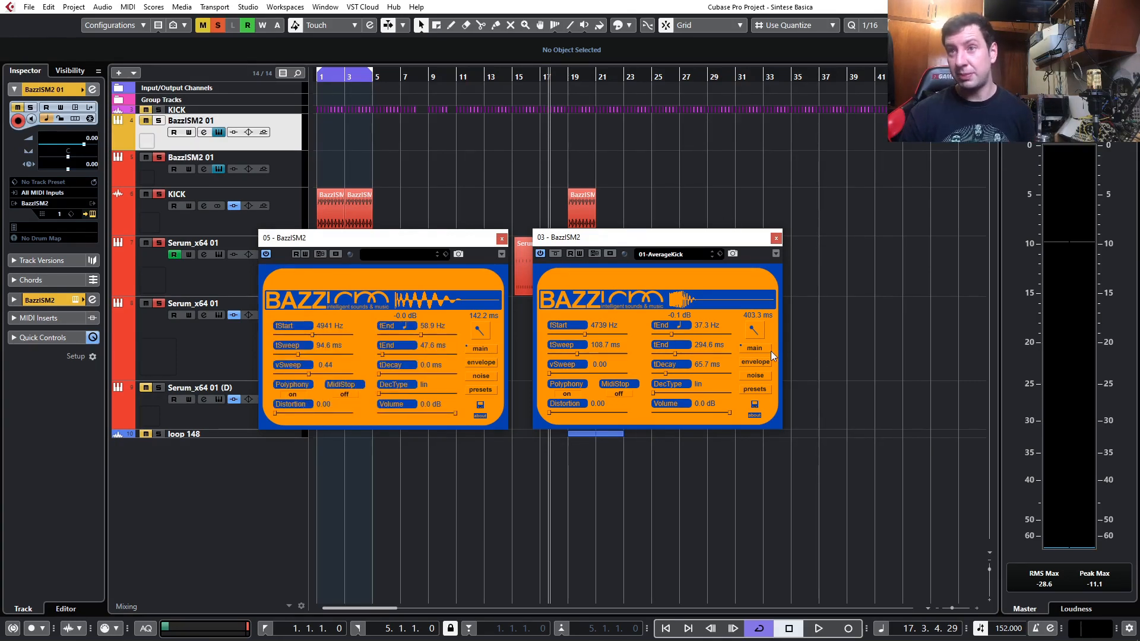
Examine the envelope of the AverageKick instance and the note-frequency table frequencias.jpg in Photos.
click(751, 362)
click(749, 350)
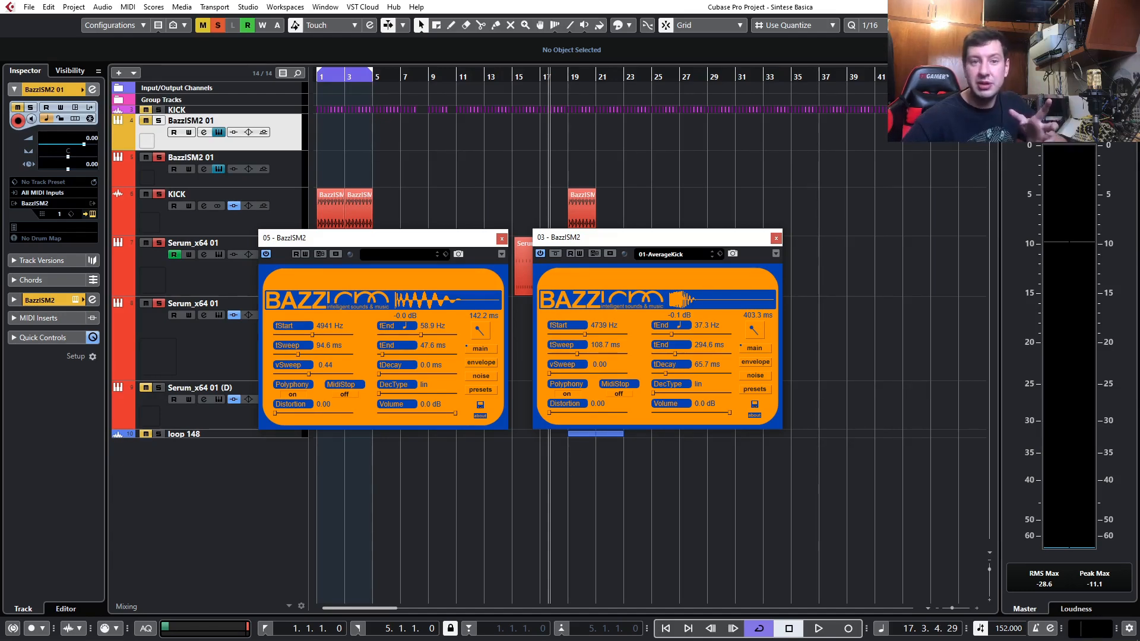
key(alt+Tab)
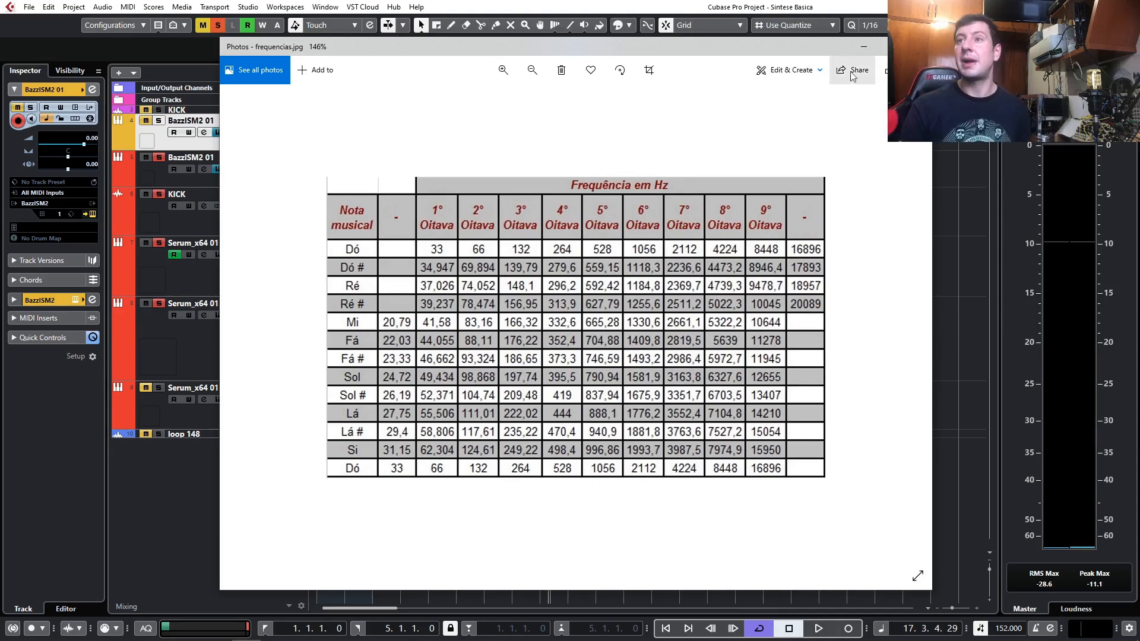
click(864, 46)
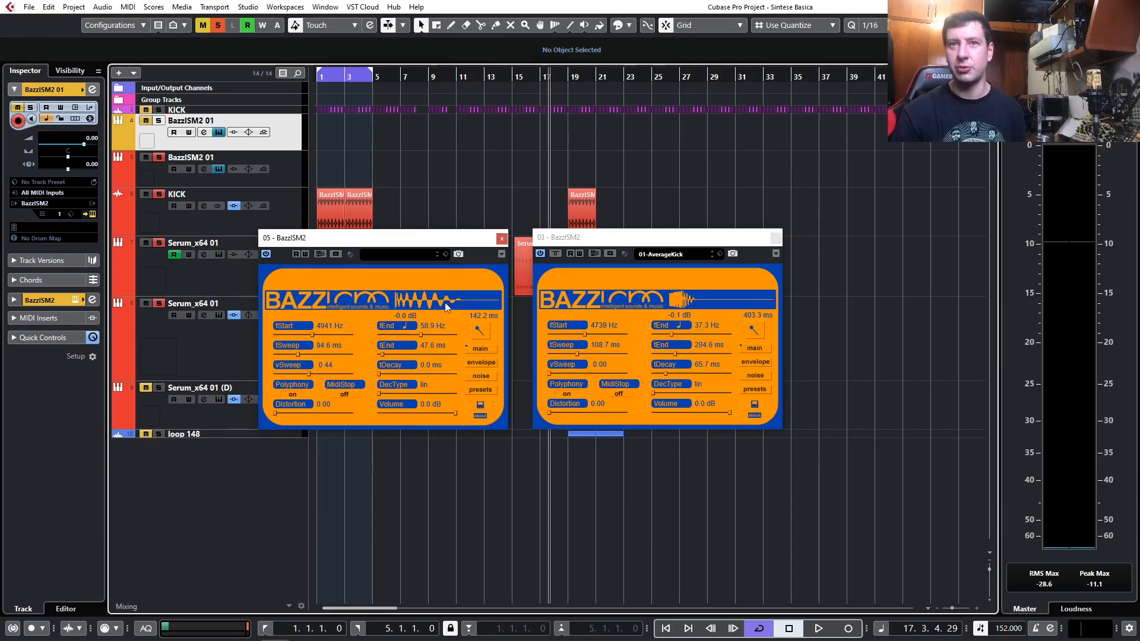
Solo the KICK audio track with the bounced clips and play it back within the bar 1 to 5 loop.
click(159, 198)
click(330, 75)
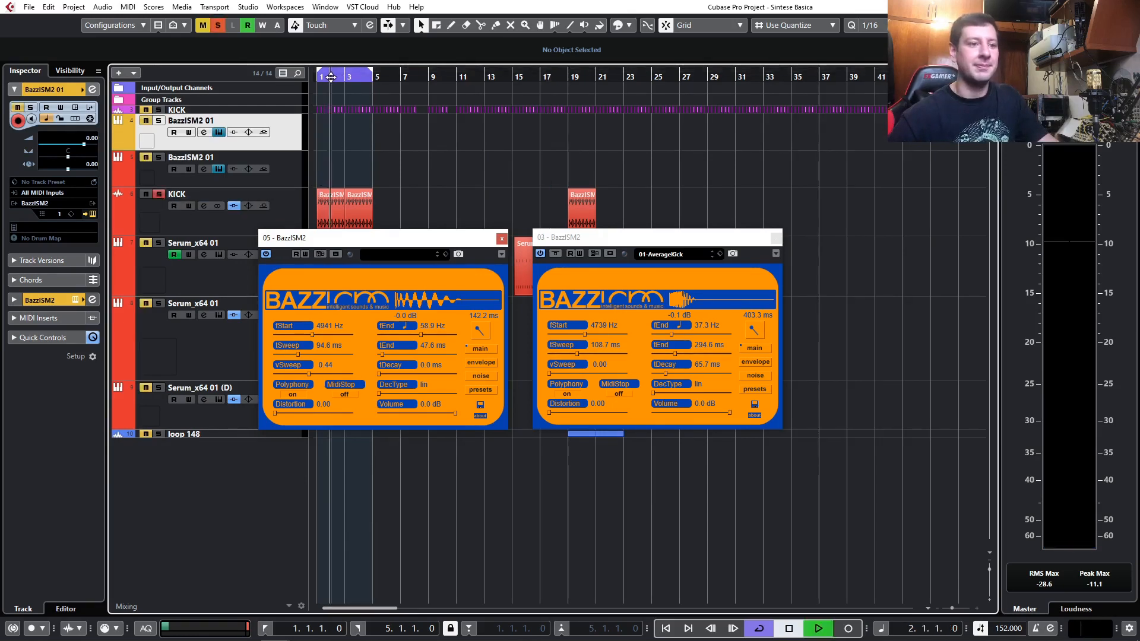
key(space)
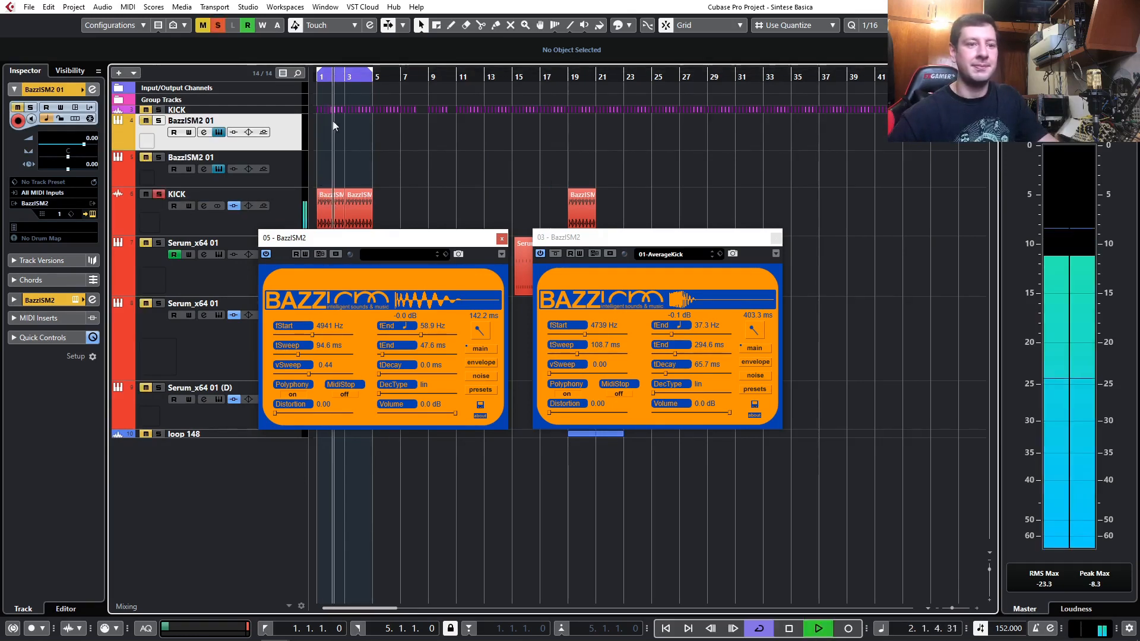
key(space)
click(203, 206)
click(204, 206)
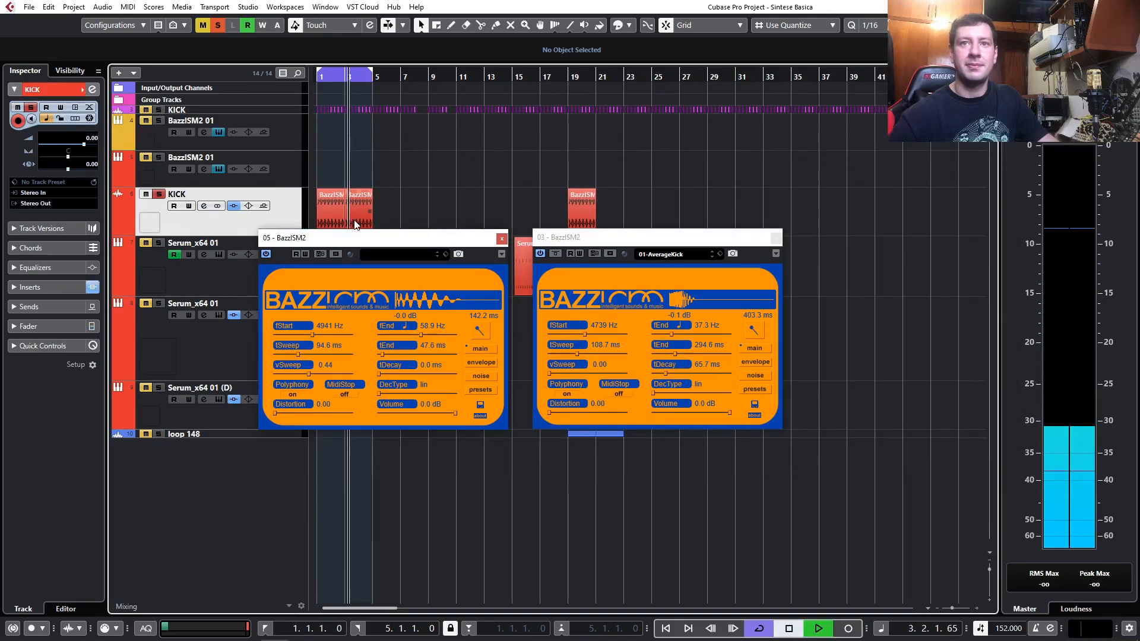
key(space)
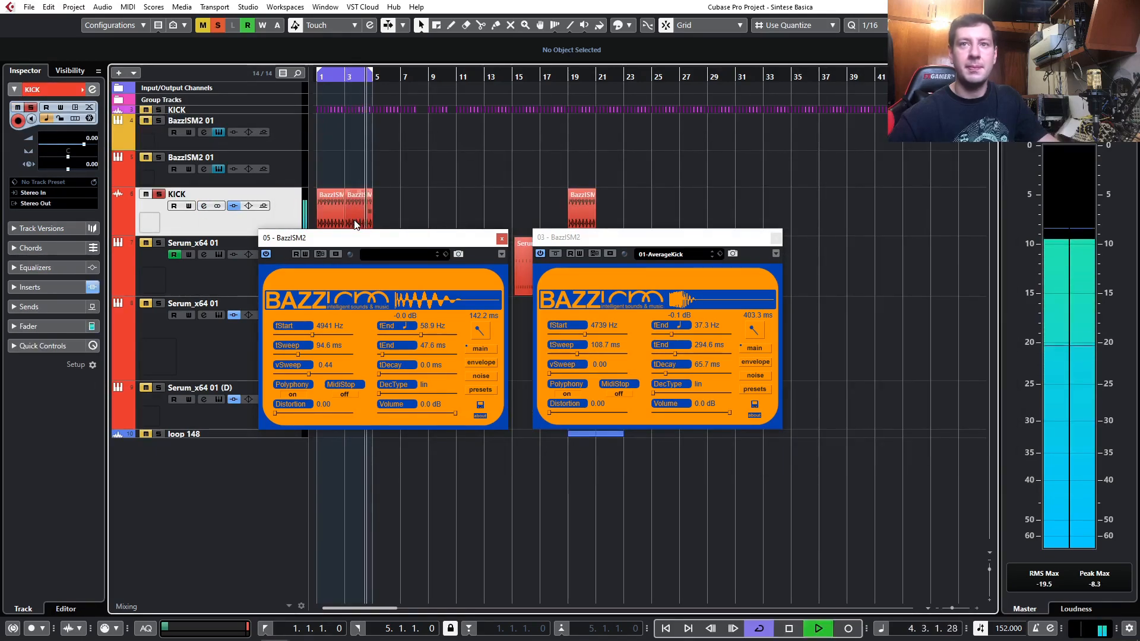
key(space)
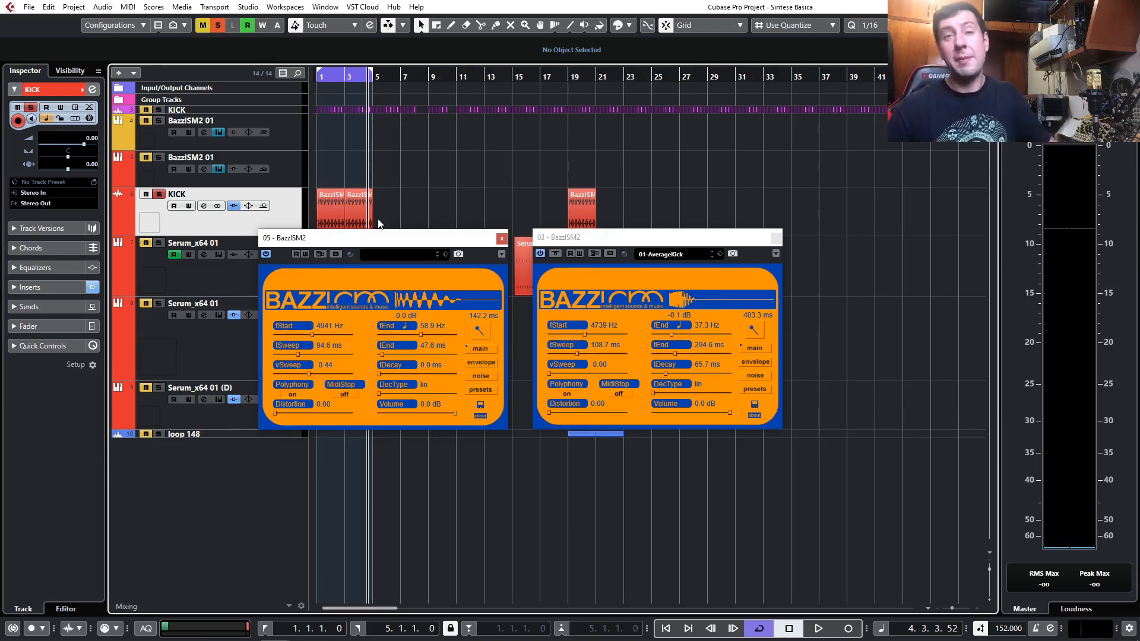
Move the two kick audio clips out of the loop range so they start at 6.3.2.0.
drag(405, 209, 330, 216)
drag(330, 216, 409, 213)
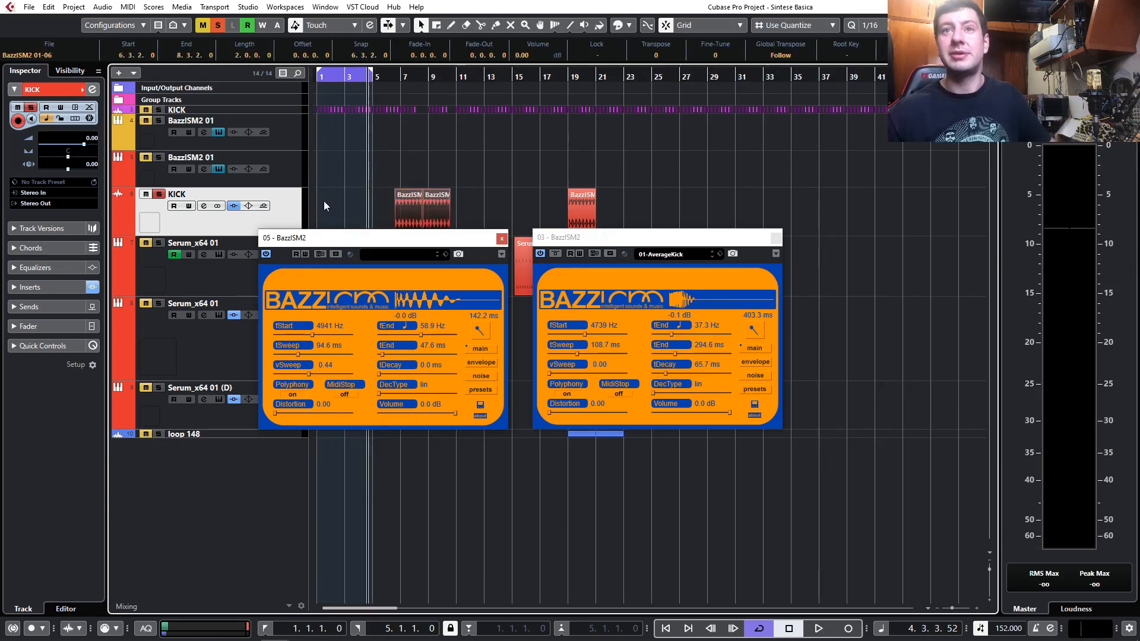
Create an empty MIDI part from bar 1 to bar 5 on the BazzISM2 track above KICK and open it for note editing.
key(h)
key(h)
key(h)
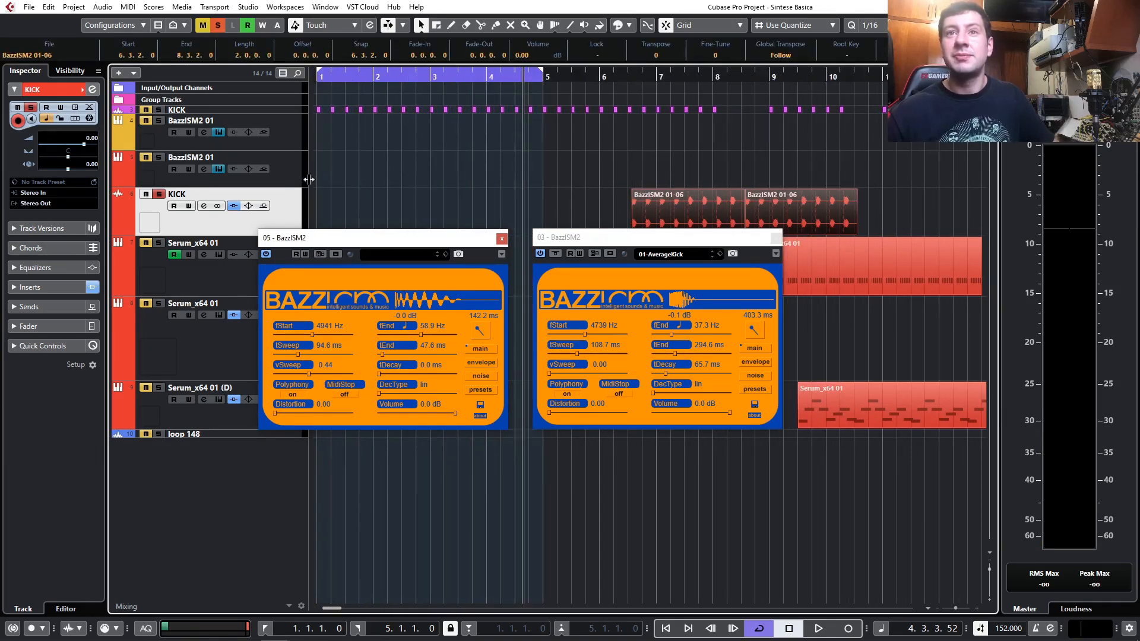
mouse_move(321, 172)
mouse_down()
mouse_move(627, 173)
mouse_move(542, 172)
mouse_up()
key(g)
key(g)
double_click(347, 169)
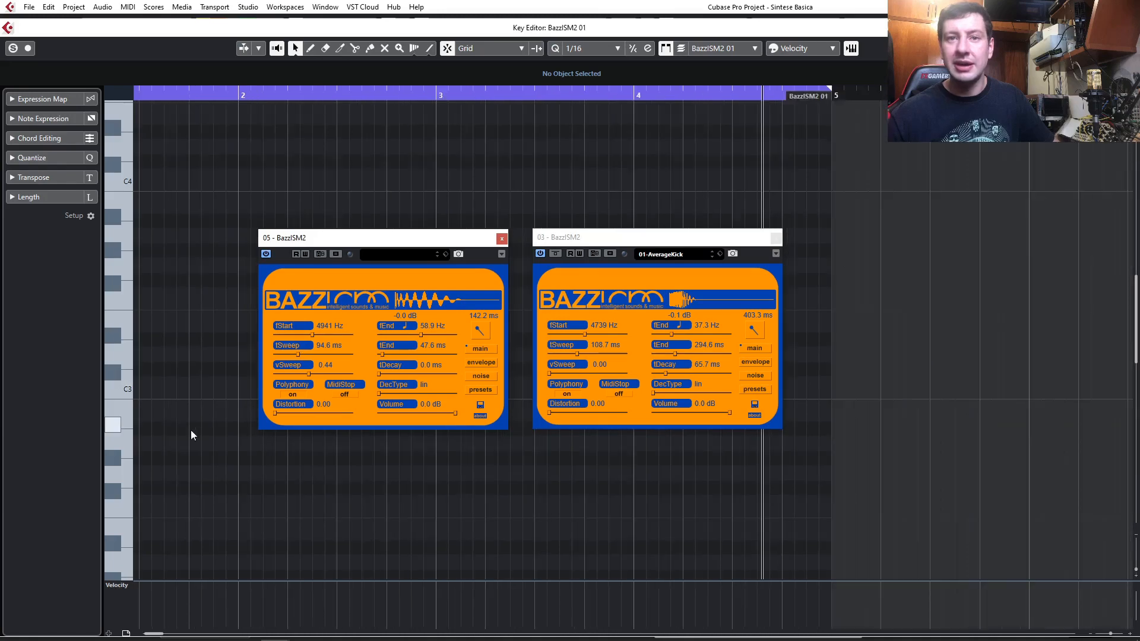
Enter a sixteenth-length C2 note on each of the four beats of bar 1 and close the new BazzISM2's window.
key(g)
key(g)
key(g)
scroll(176, 443, down, 3)
key(h)
key(h)
key(h)
key(h)
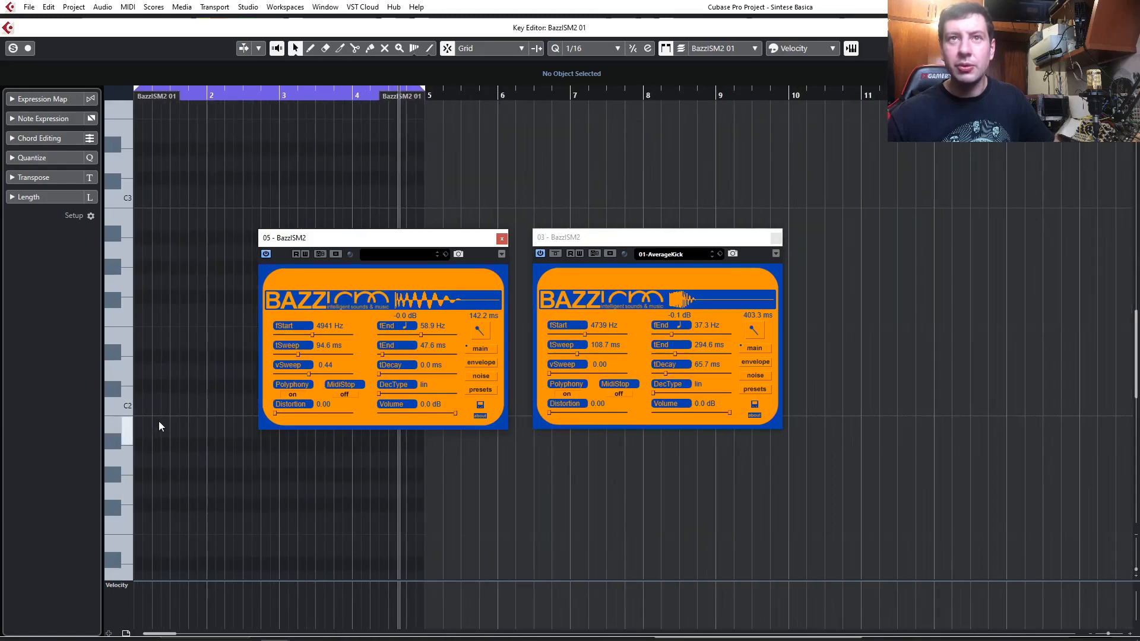
key(h)
key(h)
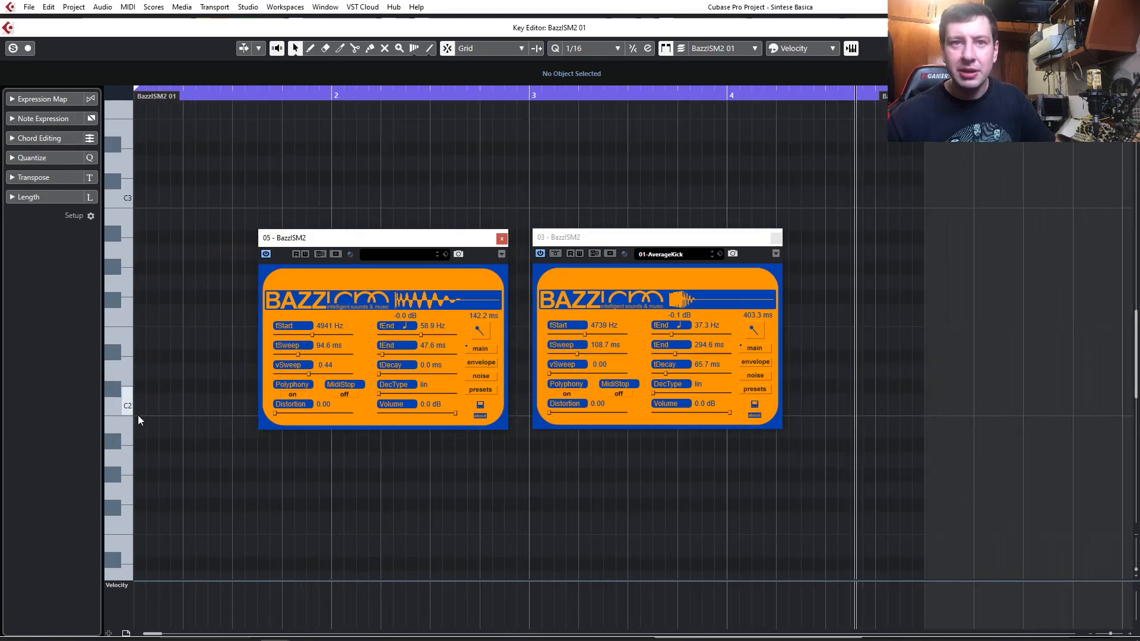
double_click(138, 409)
double_click(190, 401)
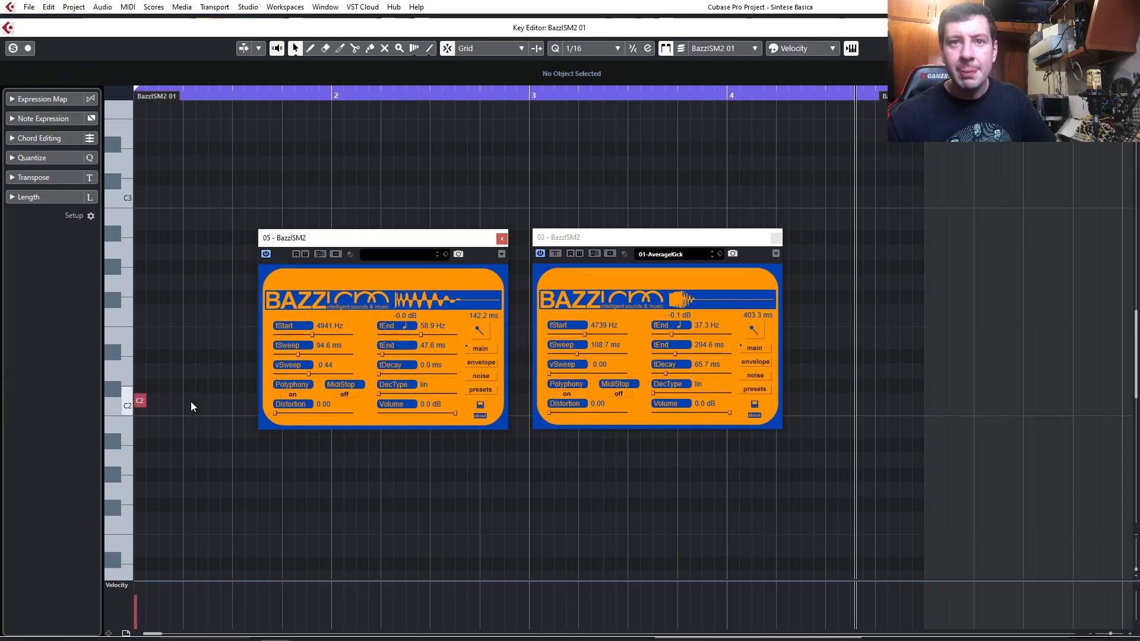
click(502, 239)
mouse_move(282, 397)
mouse_down()
mouse_move(141, 399)
mouse_move(240, 403)
mouse_up()
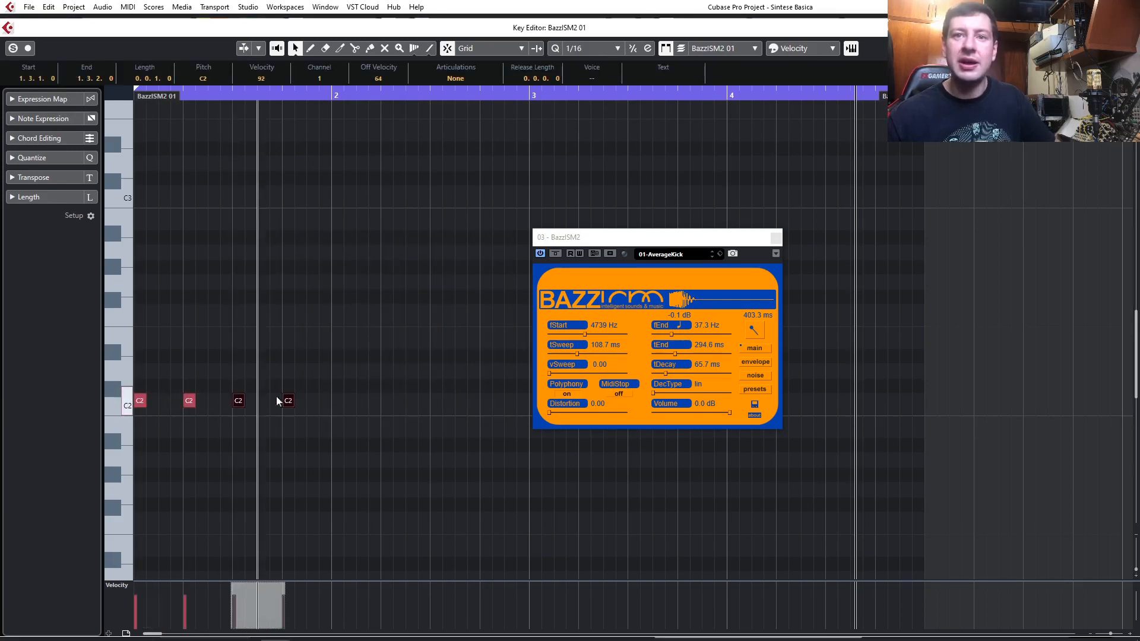
Repeat the C2 beat notes through the end of bar 4 and close the Key Editor.
drag(383, 386, 402, 410)
key(g)
key(g)
key(g)
key(g)
key(g)
key(h)
key(h)
click(1127, 27)
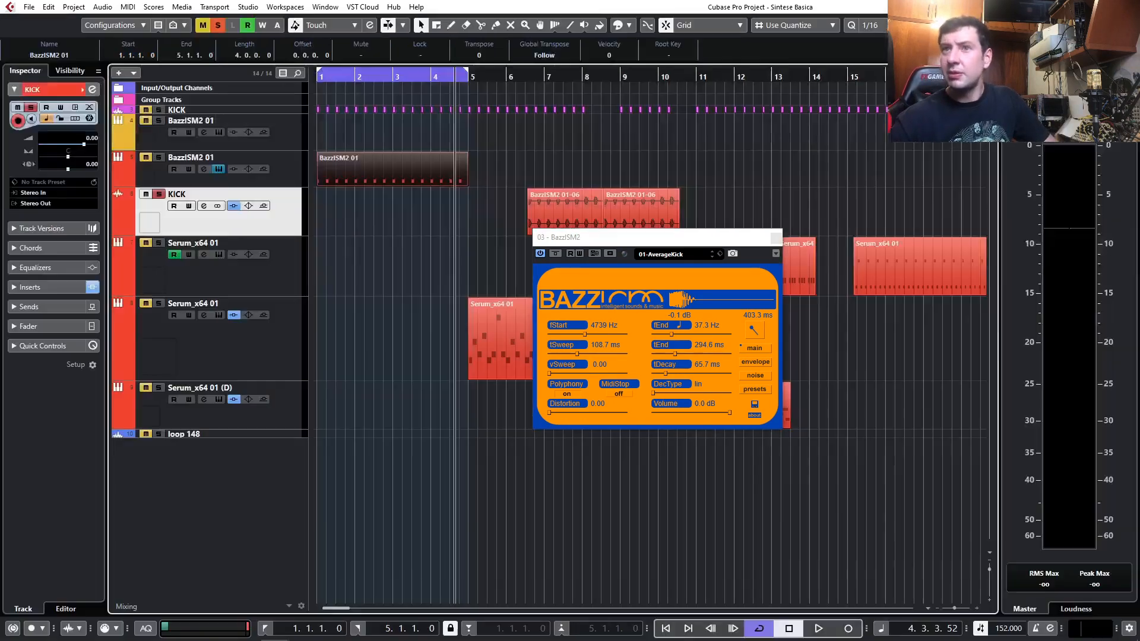
Transfer the four-bar MIDI part to the new BazzISM2 track and place that track directly above KICK.
click(458, 284)
click(220, 182)
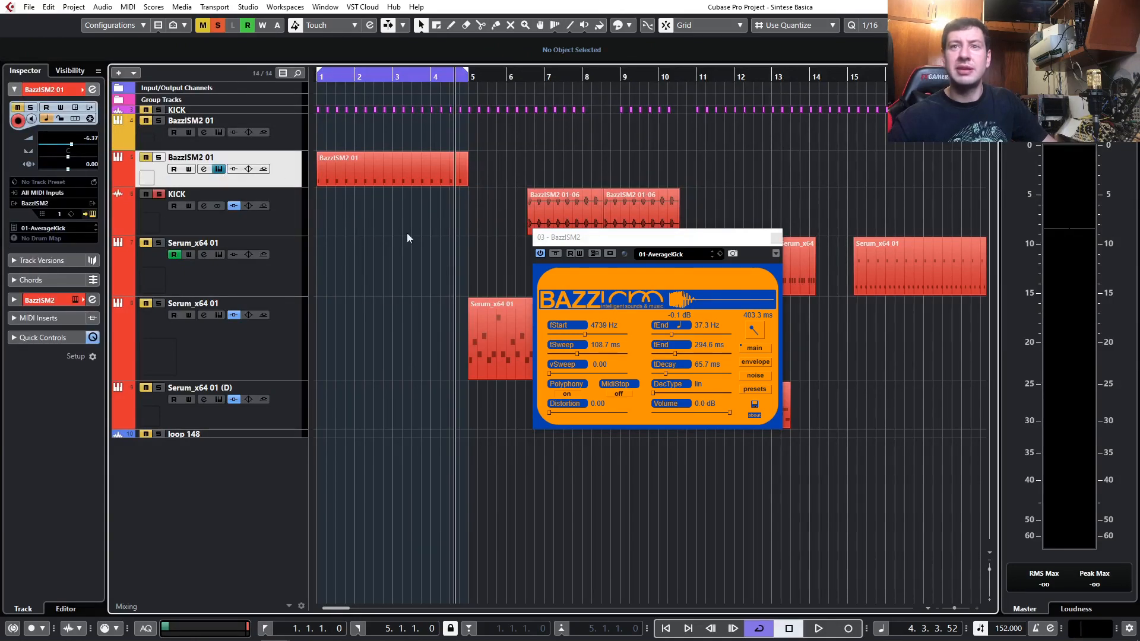
click(218, 169)
click(219, 170)
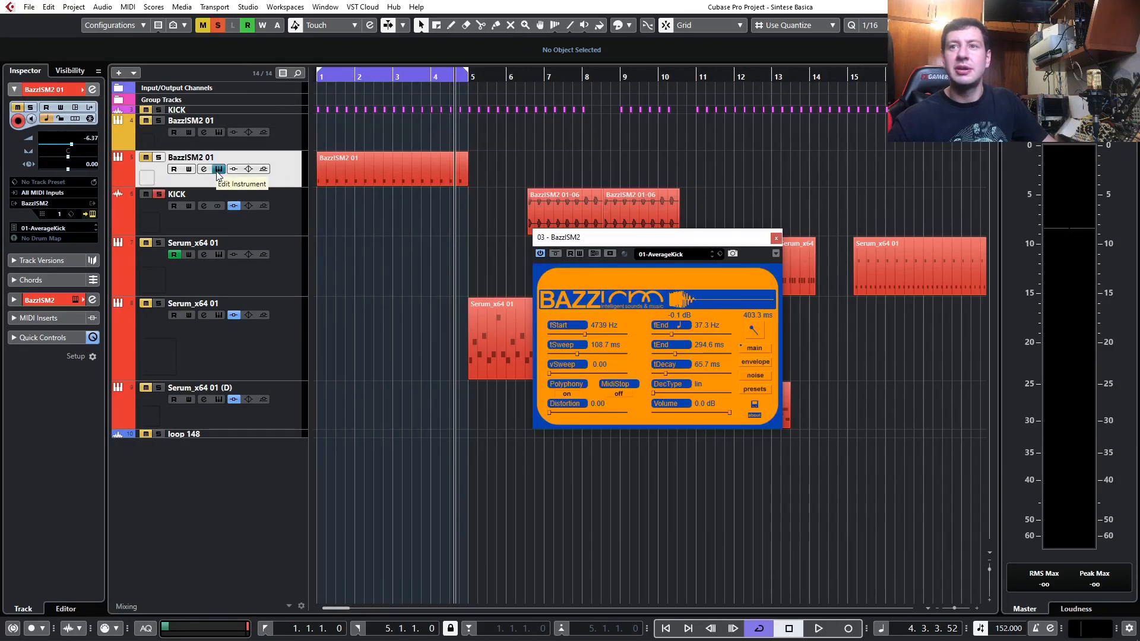
mouse_move(364, 166)
mouse_down()
mouse_move(360, 138)
mouse_move(315, 180)
mouse_move(343, 177)
mouse_up()
click(336, 184)
click(344, 176)
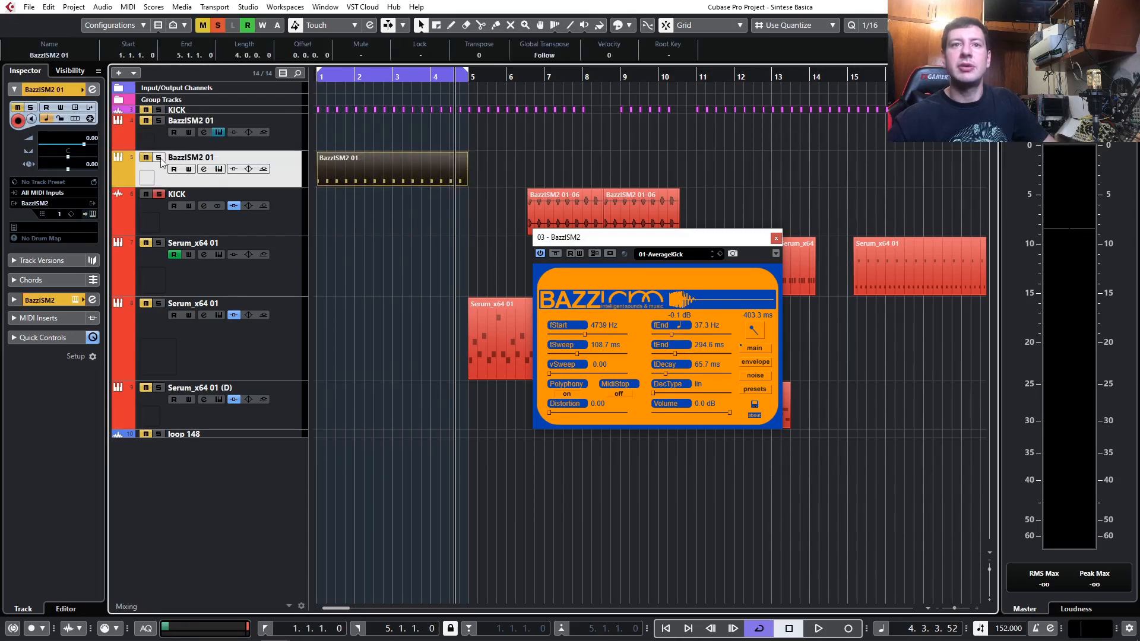
Solo the new BazzISM2 track, reopen its instrument editor and play the kick pattern from bar 1.
click(216, 171)
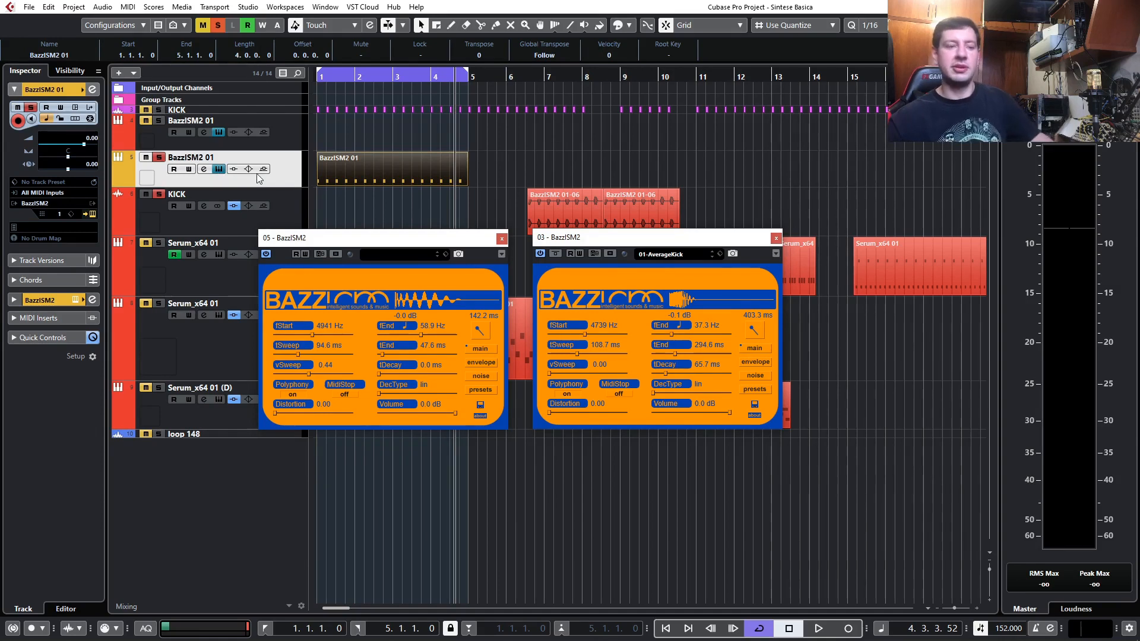
click(565, 209)
key(space)
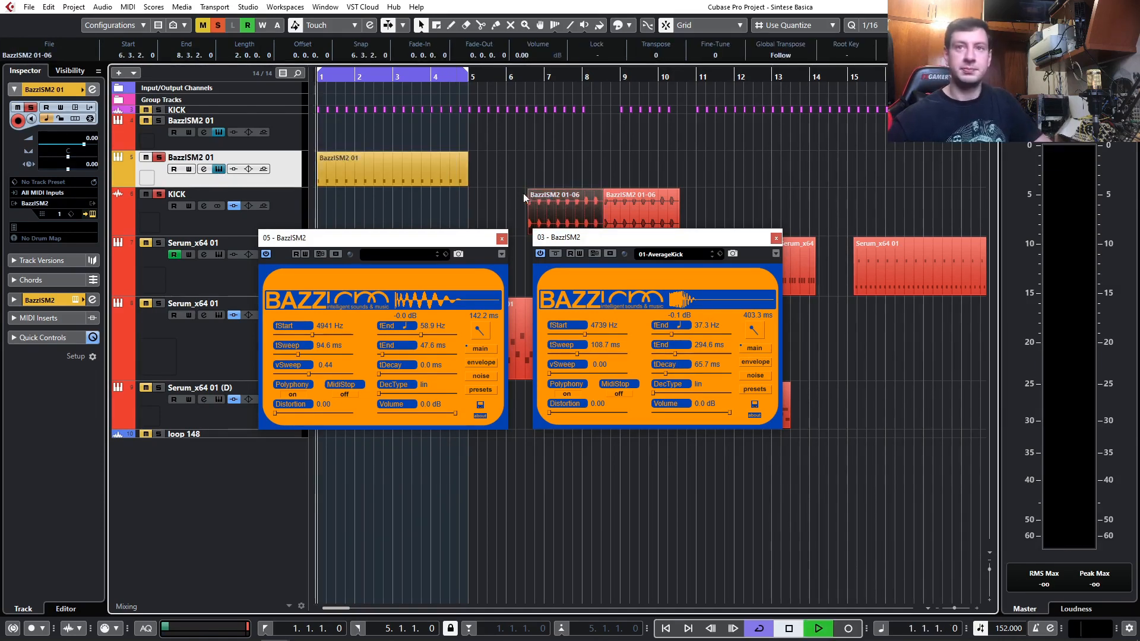
key(space)
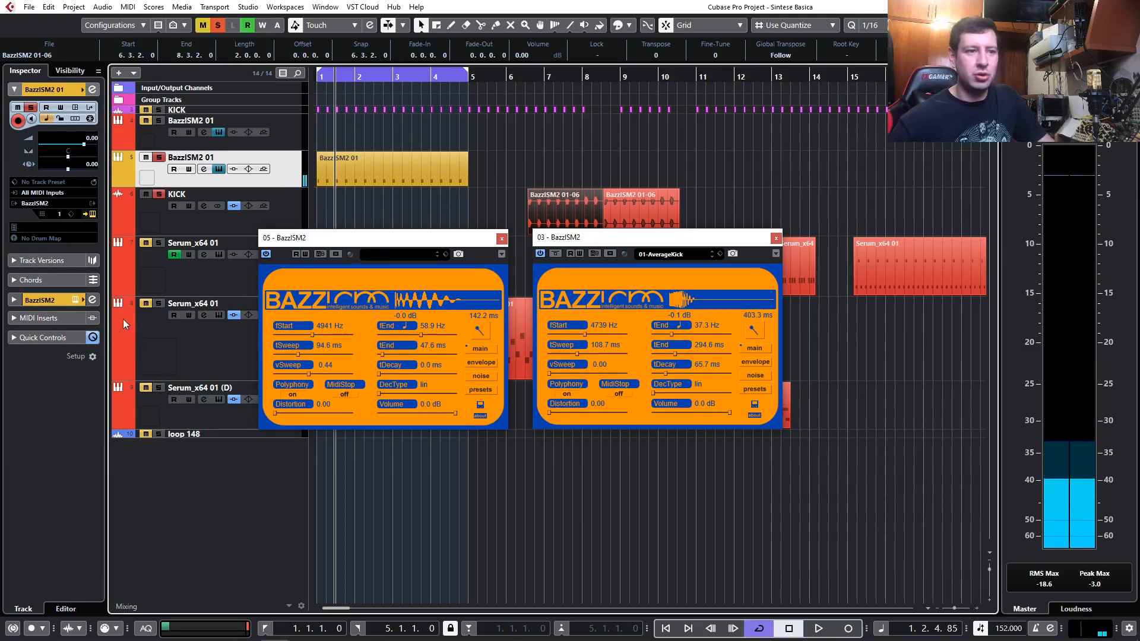
Lower the new BazzISM2 track's volume to -3.95 and play the kick pattern again.
scroll(93, 141, down, 4)
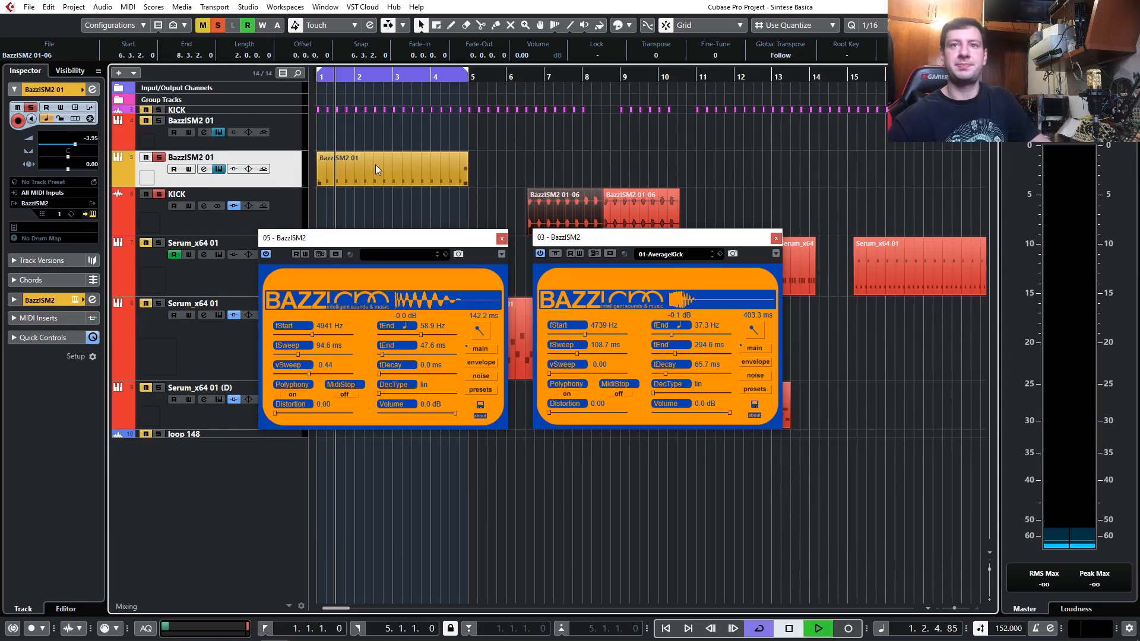
key(space)
key(space)
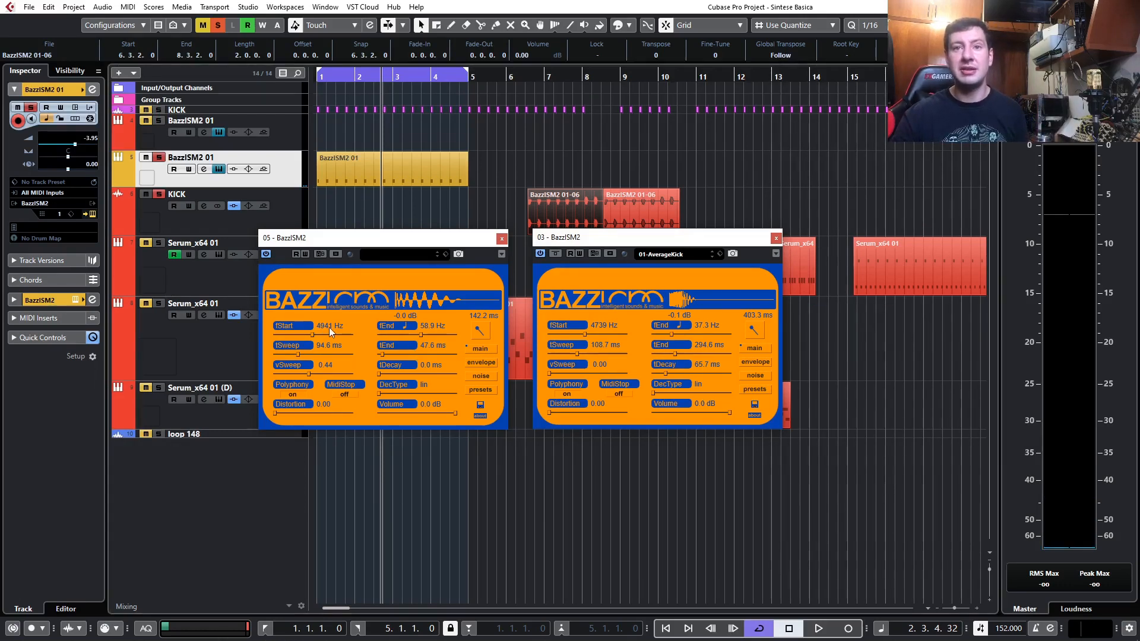
Set the new BazzISM2 kick's start frequency (fStart) to 4739 Hz to match the AverageKick instance.
text(17396)
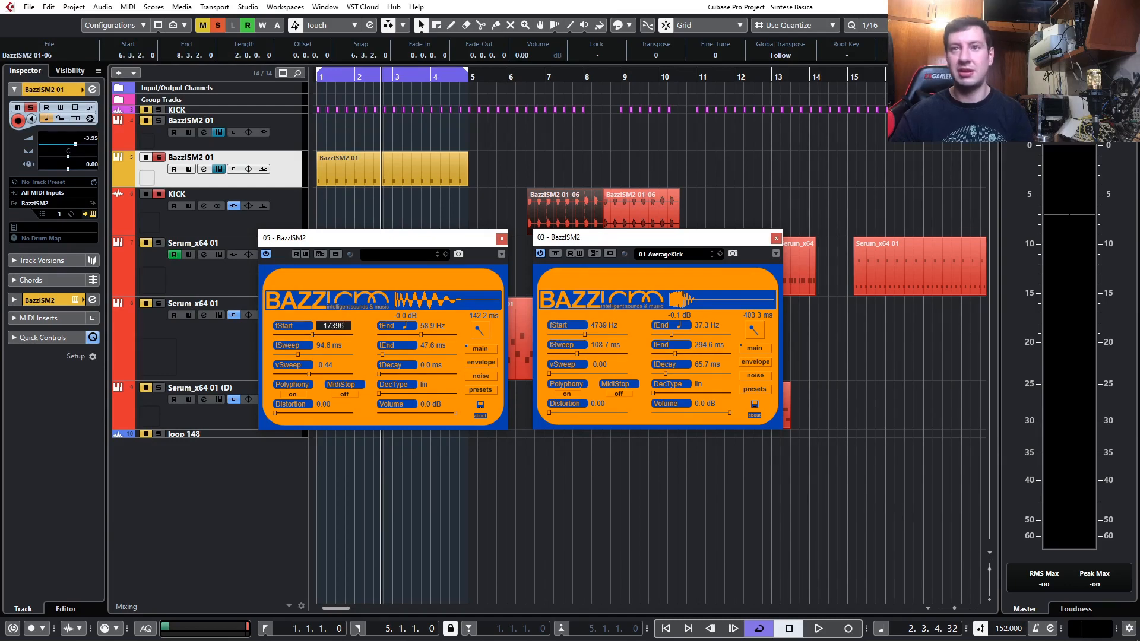
key(BackSpace)
key(BackSpace)
key(BackSpace)
key(BackSpace)
text(4739)
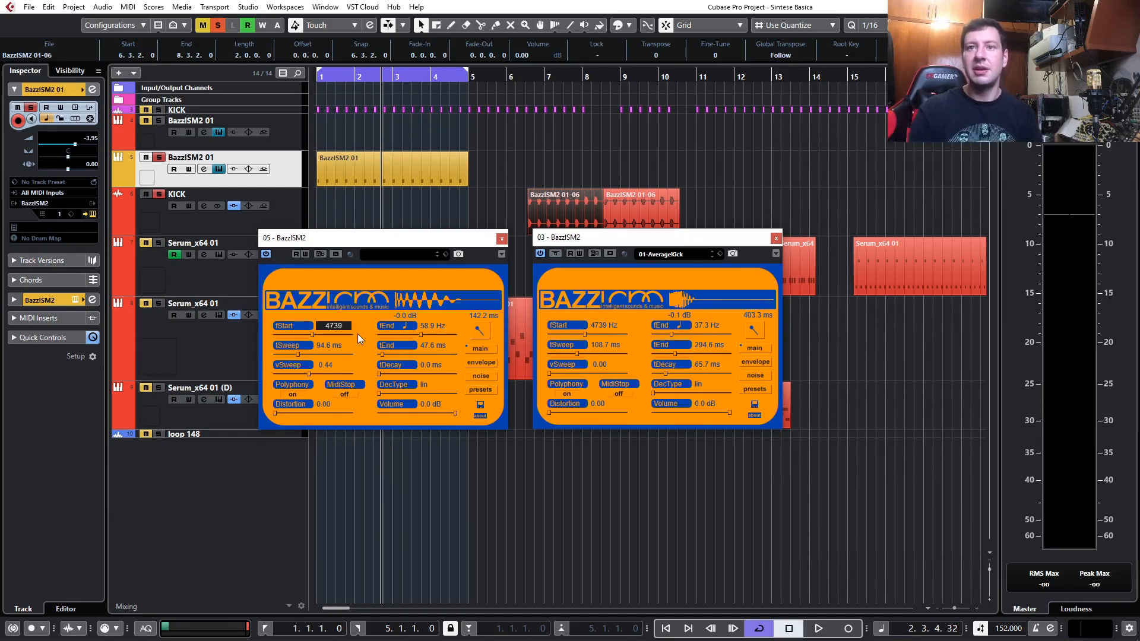
Set the new BazzISM2 kick's end frequency (fEnd) to 37.0 Hz.
double_click(437, 325)
text(37)
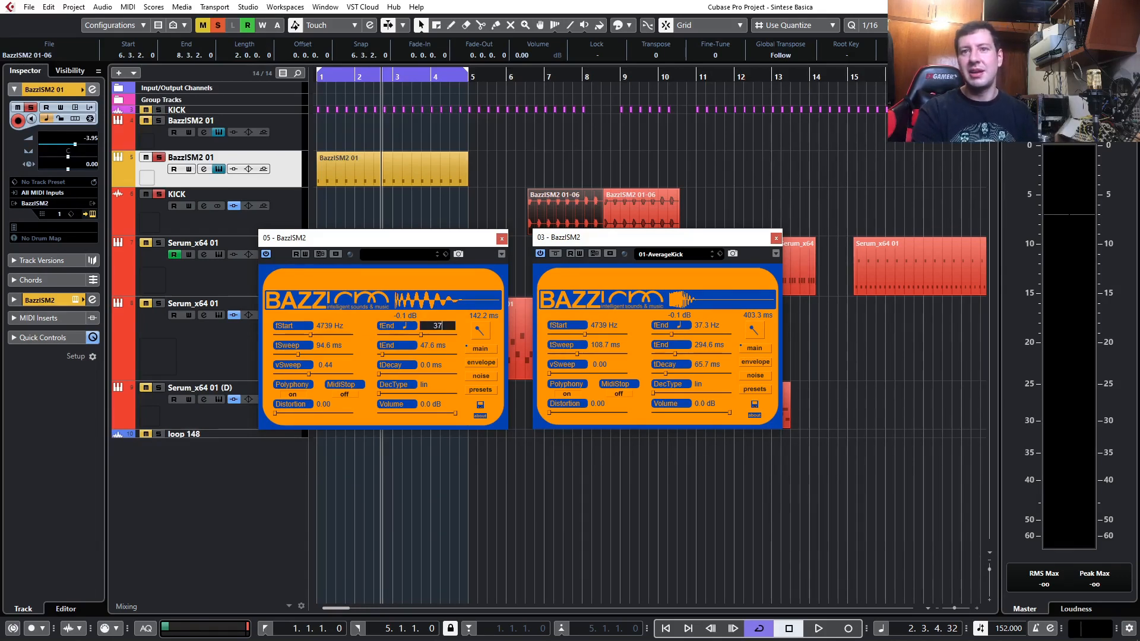
text(.026)
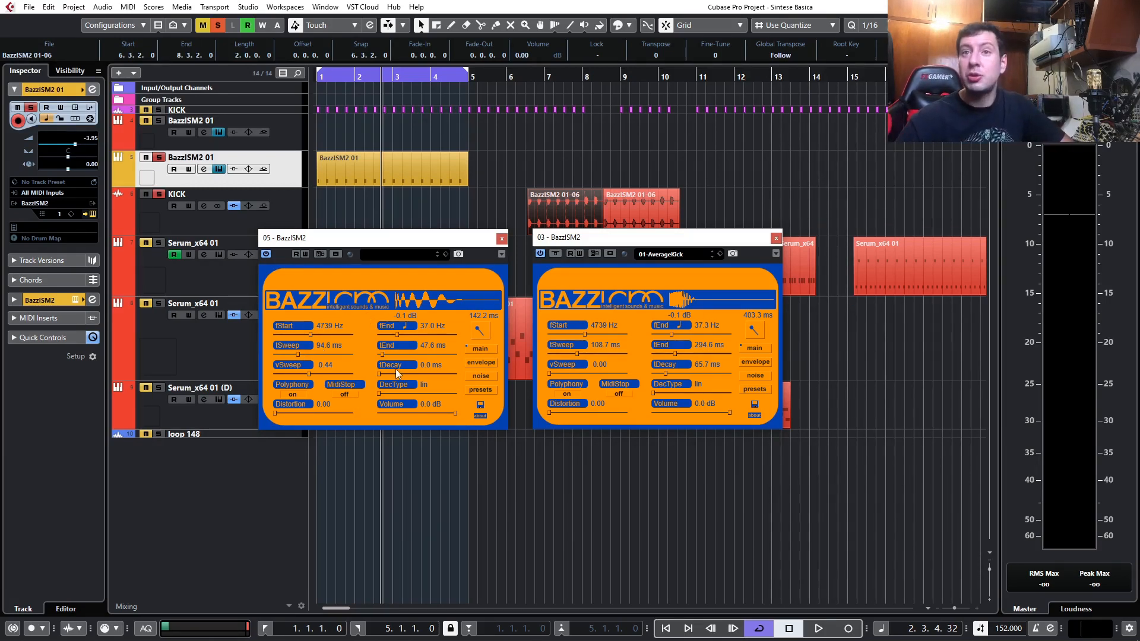
Adjust the new kick's sweep time (tSweep) to 131.4 ms and its end time (tEnd) to 279.1 ms.
mouse_move(298, 355)
mouse_down()
mouse_move(340, 361)
mouse_move(273, 359)
mouse_move(298, 361)
mouse_up()
mouse_move(380, 354)
mouse_down()
mouse_move(410, 359)
mouse_move(372, 354)
mouse_up()
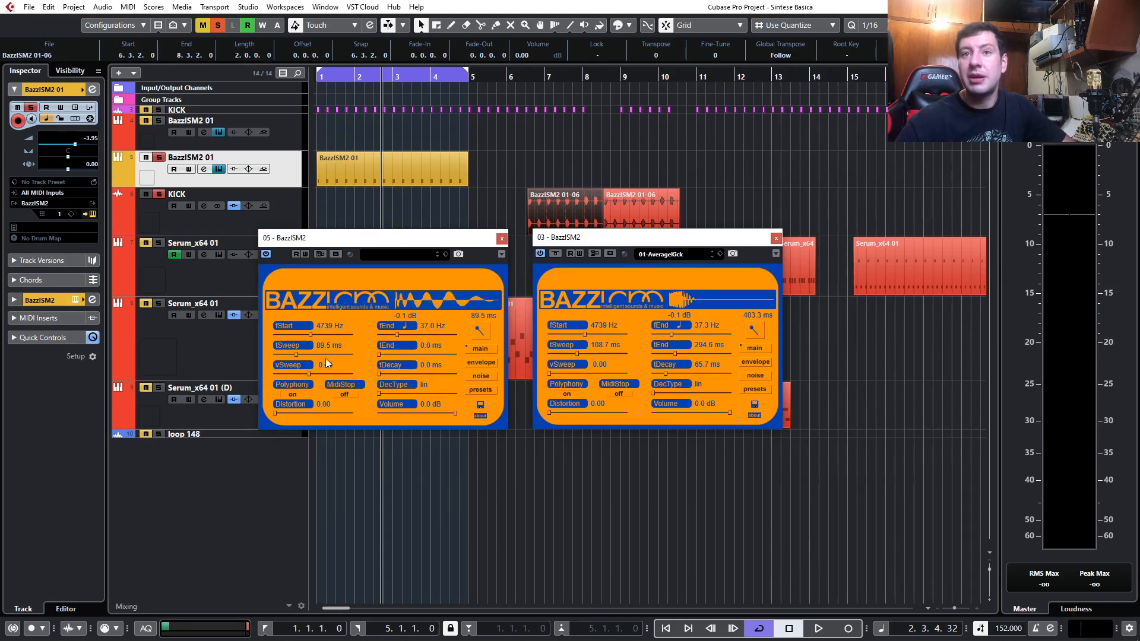
mouse_move(298, 351)
mouse_down()
mouse_move(268, 354)
mouse_move(319, 358)
mouse_up()
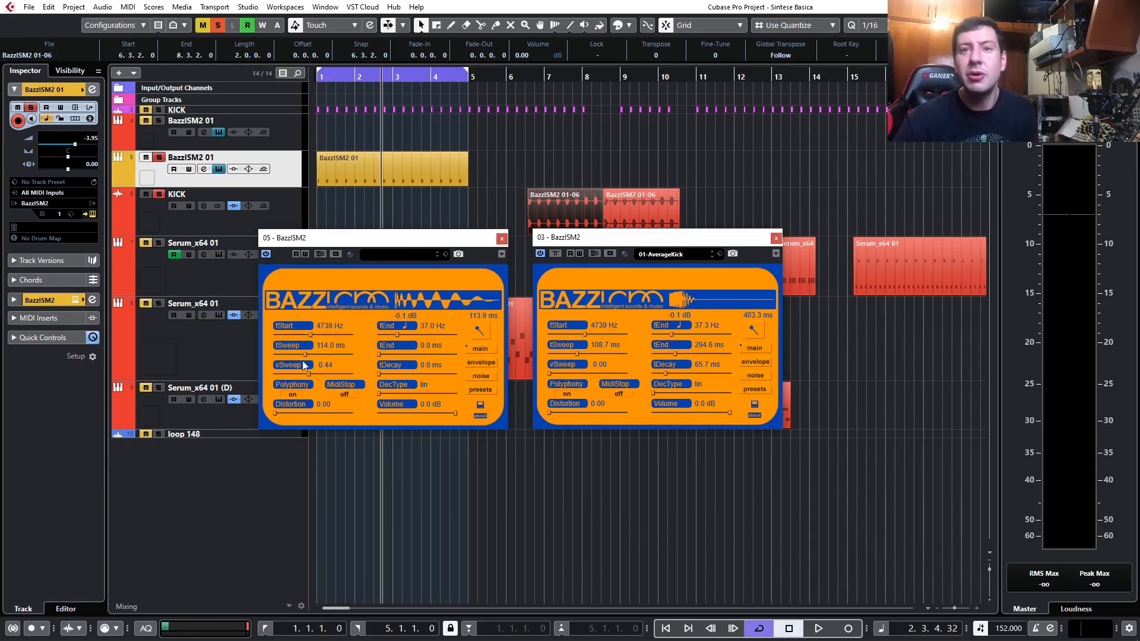
drag(305, 357, 401, 355)
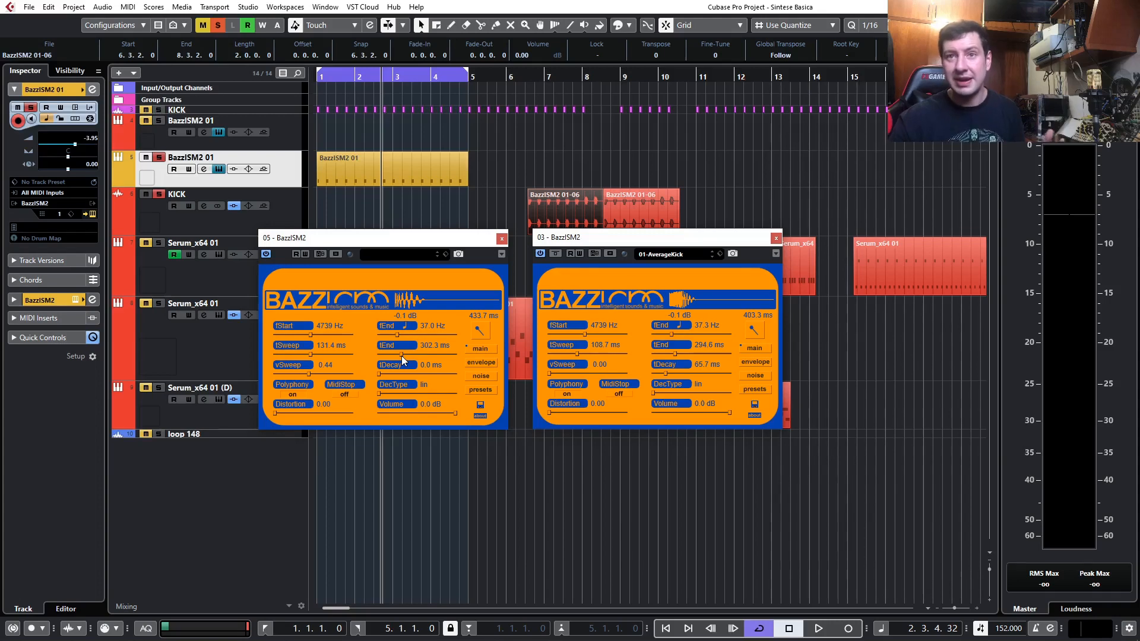
drag(402, 357, 399, 356)
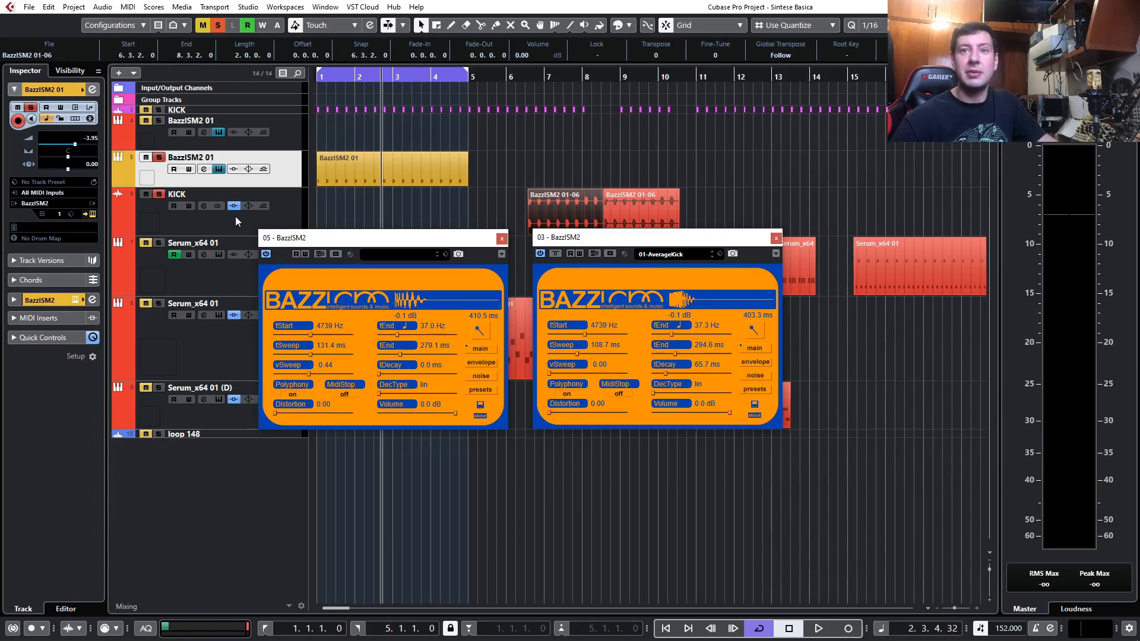
Audition the kick pattern with longer tSweep and tEnd times, stop playback, and set them to 157.6 ms and 162.8 ms.
key(space)
mouse_move(311, 355)
mouse_down()
mouse_move(278, 354)
mouse_move(341, 358)
mouse_move(324, 355)
mouse_up()
mouse_move(399, 354)
mouse_down()
mouse_move(447, 358)
mouse_move(366, 352)
mouse_move(421, 354)
mouse_up()
key(space)
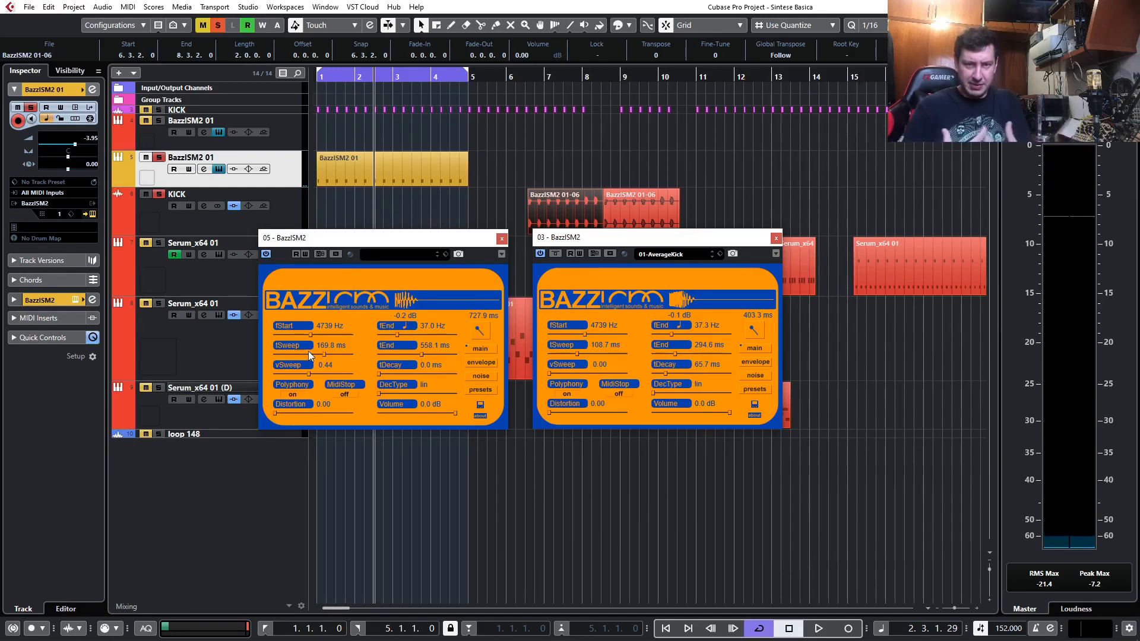
mouse_move(308, 352)
mouse_down()
mouse_move(280, 357)
mouse_move(319, 359)
mouse_up()
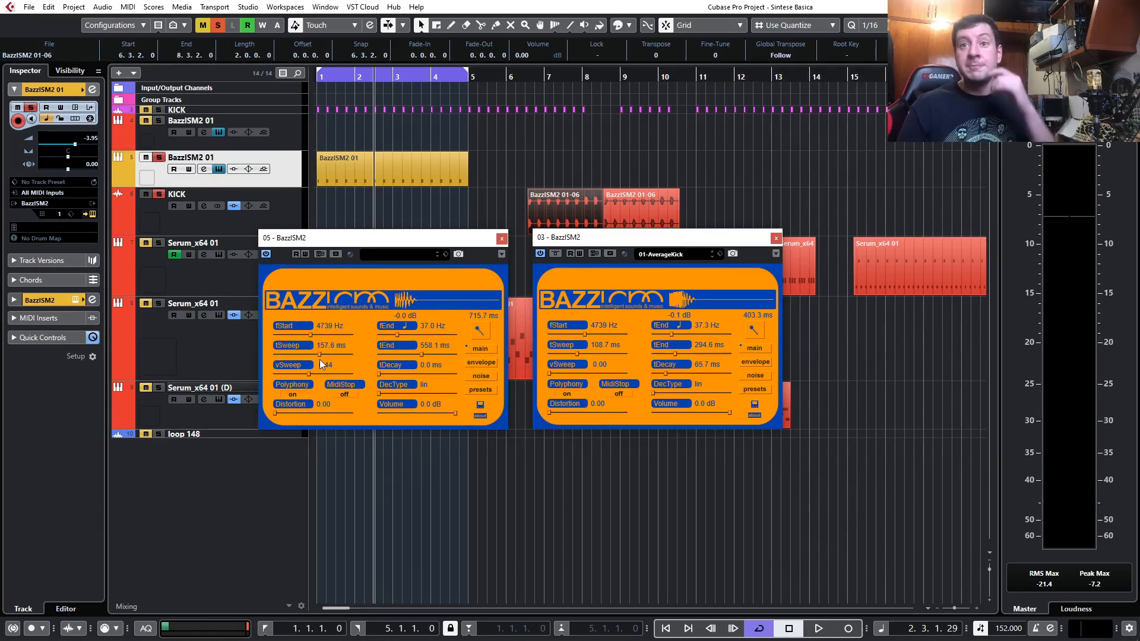
drag(419, 354, 391, 354)
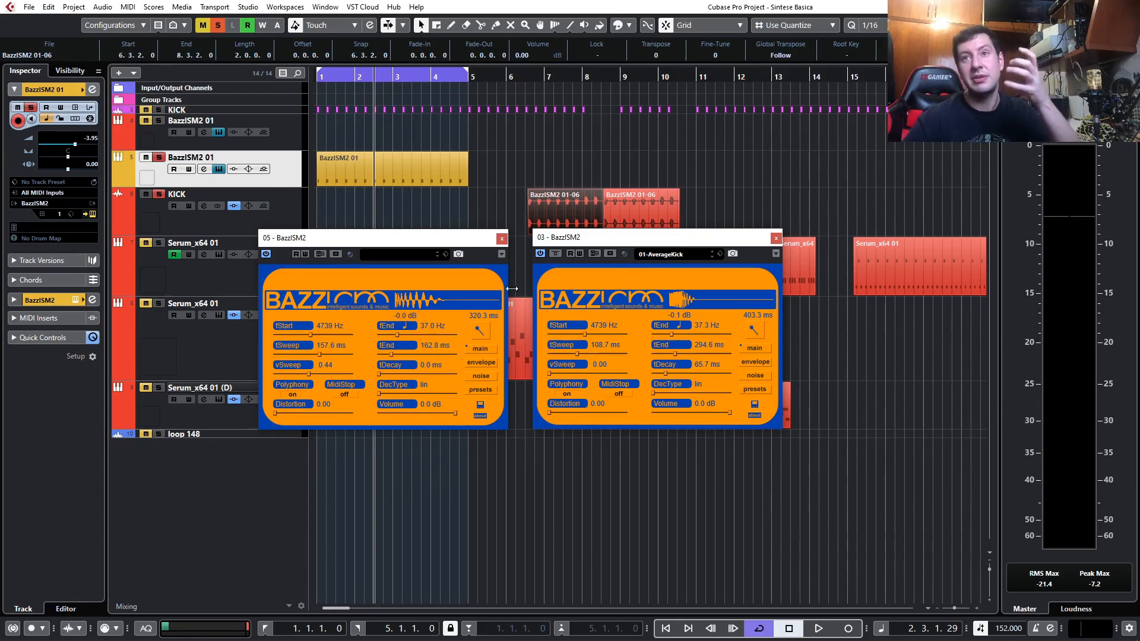
Move both BazzISM2 editors below the KICK track and examine the length and spacing of the hits in its audio event at 6.3.
ctrl+scroll(515, 219, up, 6)
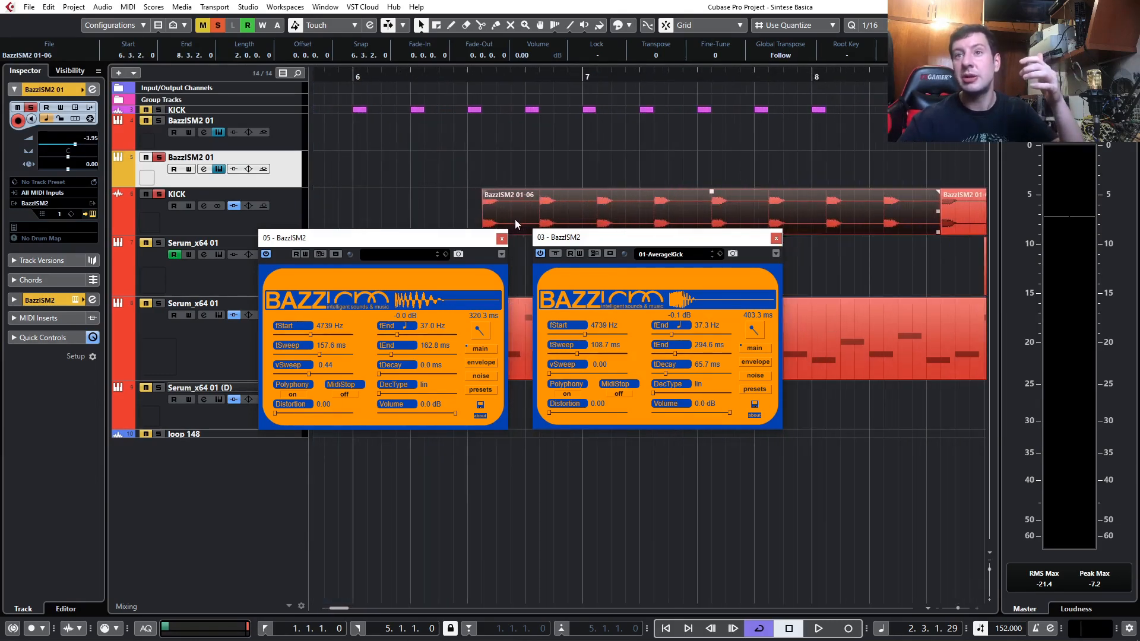
key(ctrl+Left)
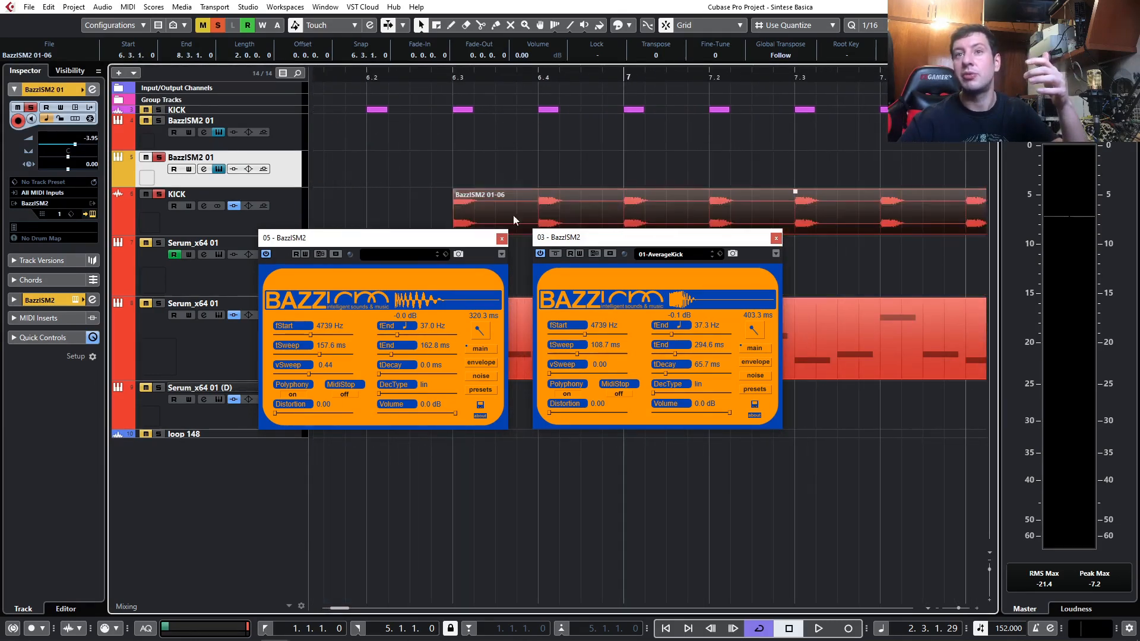
ctrl+scroll(507, 219, up, 1)
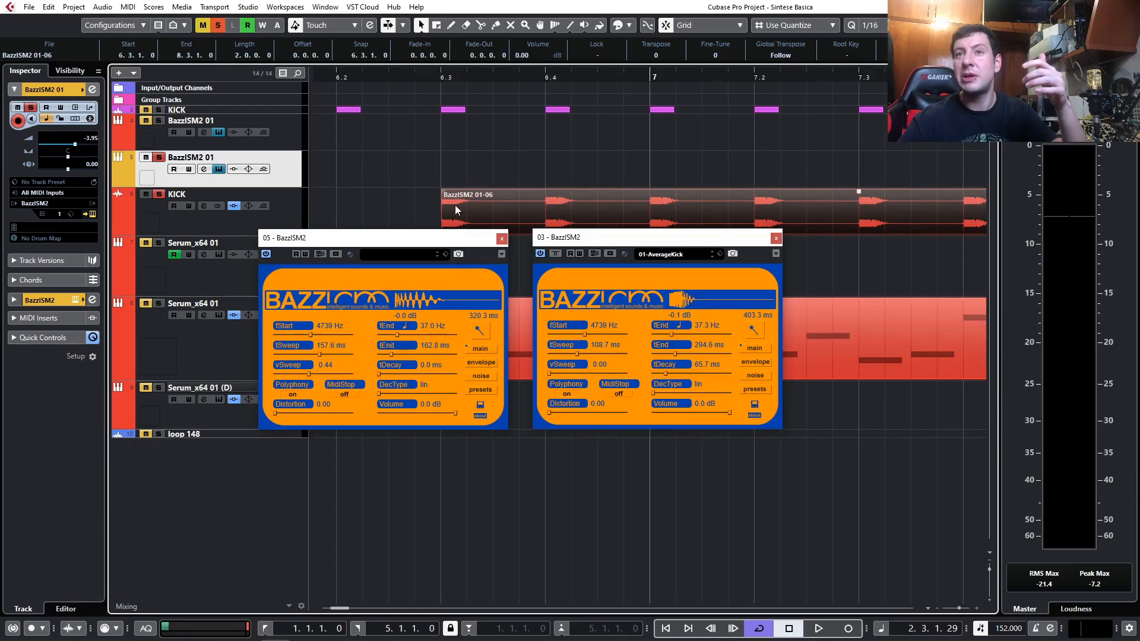
drag(462, 242, 444, 319)
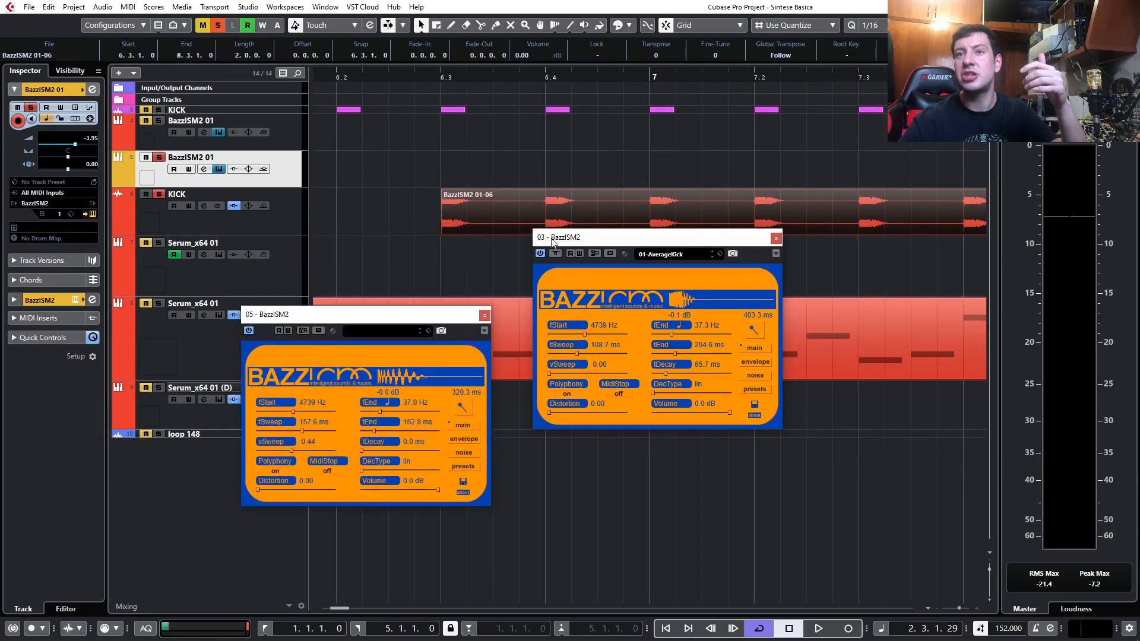
drag(594, 238, 592, 318)
ctrl+scroll(477, 272, up, 2)
ctrl+scroll(449, 240, up, 1)
ctrl+scroll(449, 239, down, 5)
ctrl+scroll(455, 241, up, 4)
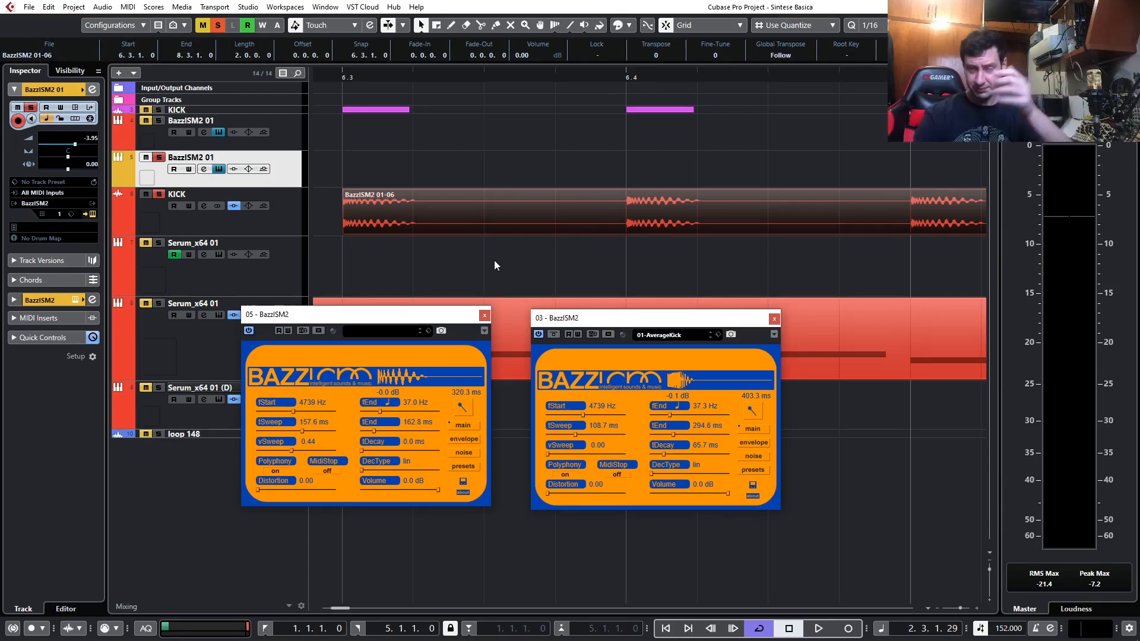
scroll(495, 265, down, 2)
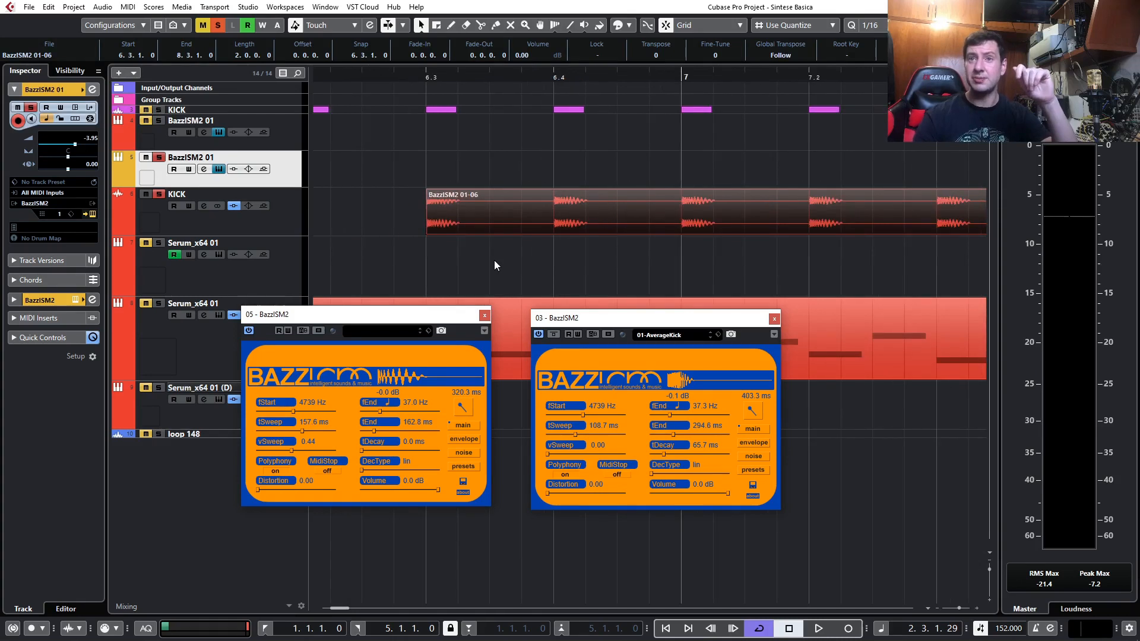
scroll(480, 261, down, 1)
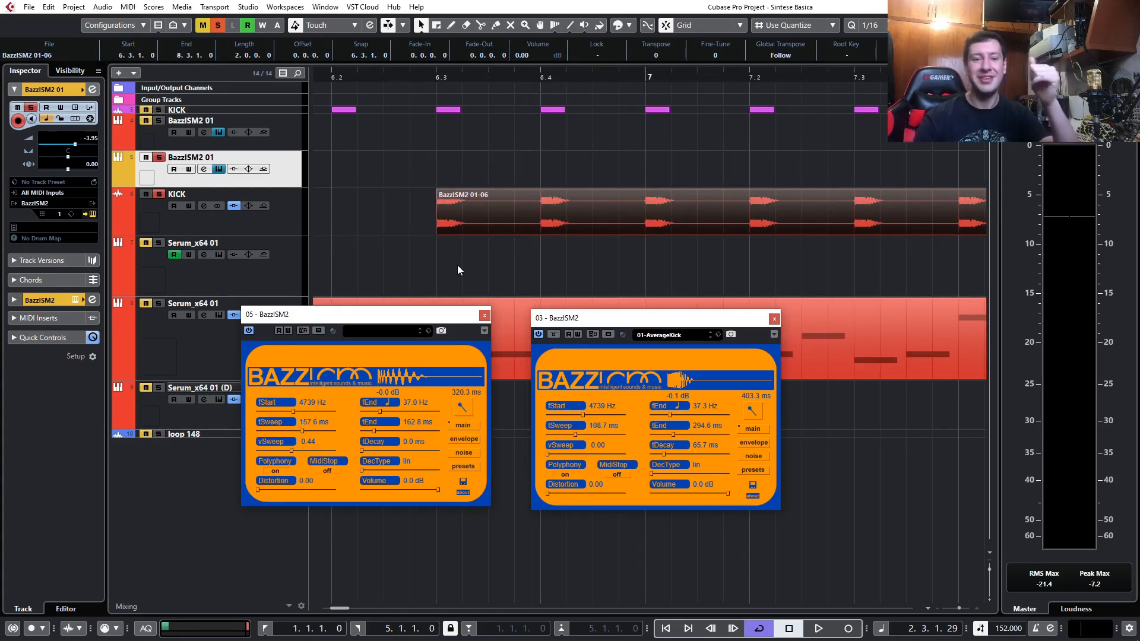
scroll(469, 271, down, 2)
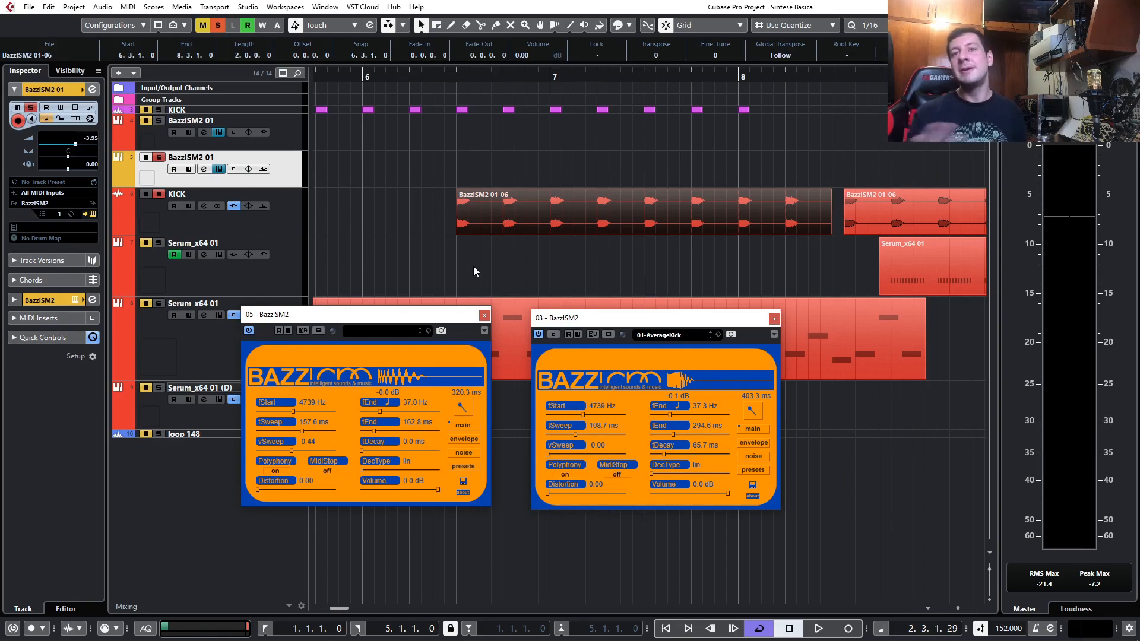
scroll(479, 272, down, 3)
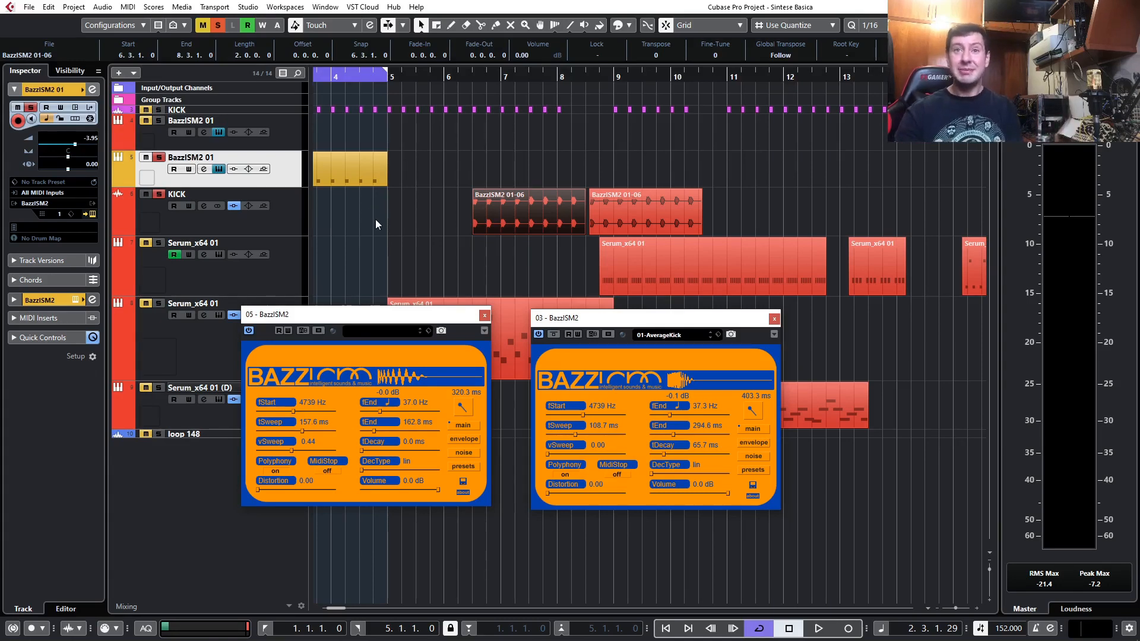
scroll(376, 220, left, 3)
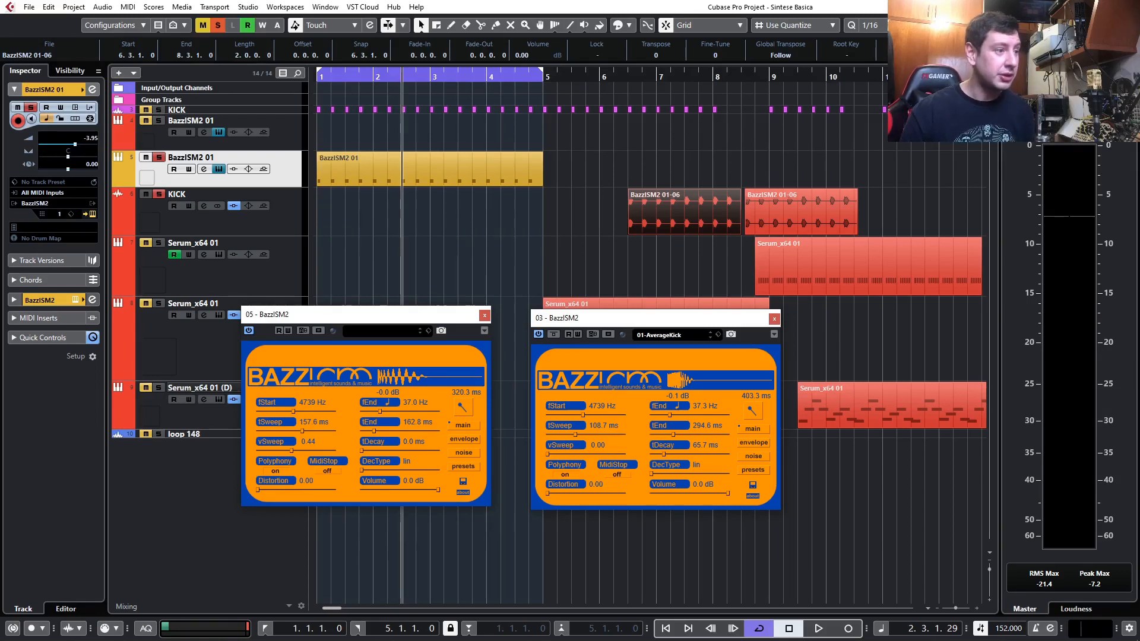
Switch to Calculator, divide 60,000 by the project tempo of 152, and return to the Cubase project with nothing selected.
key(alt+Tab)
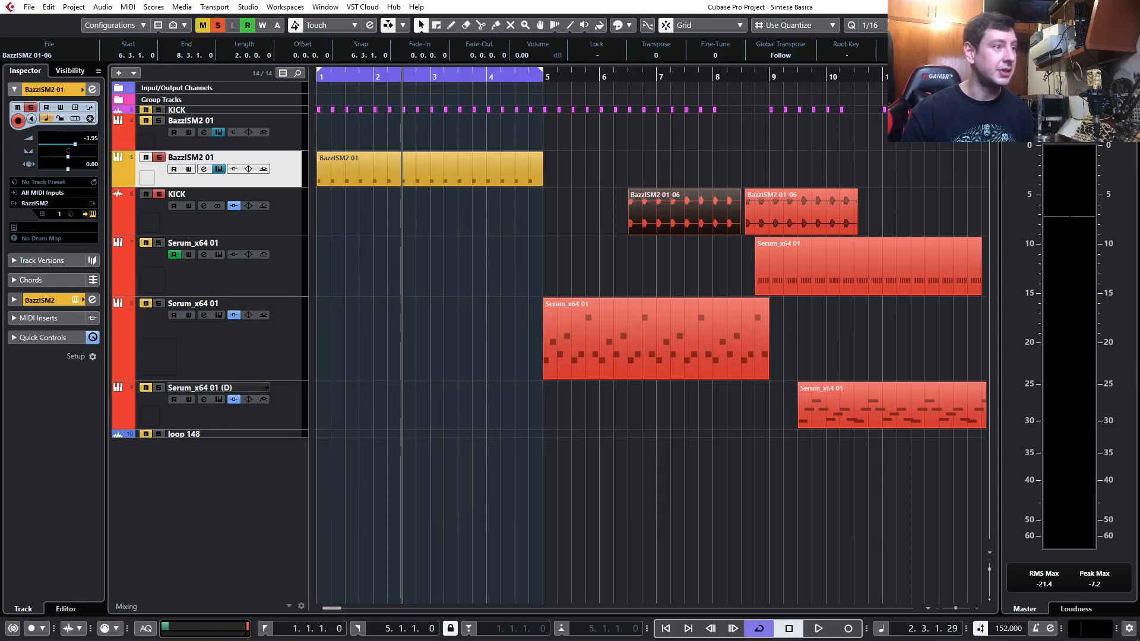
key(XF86Calculator)
text(600000)
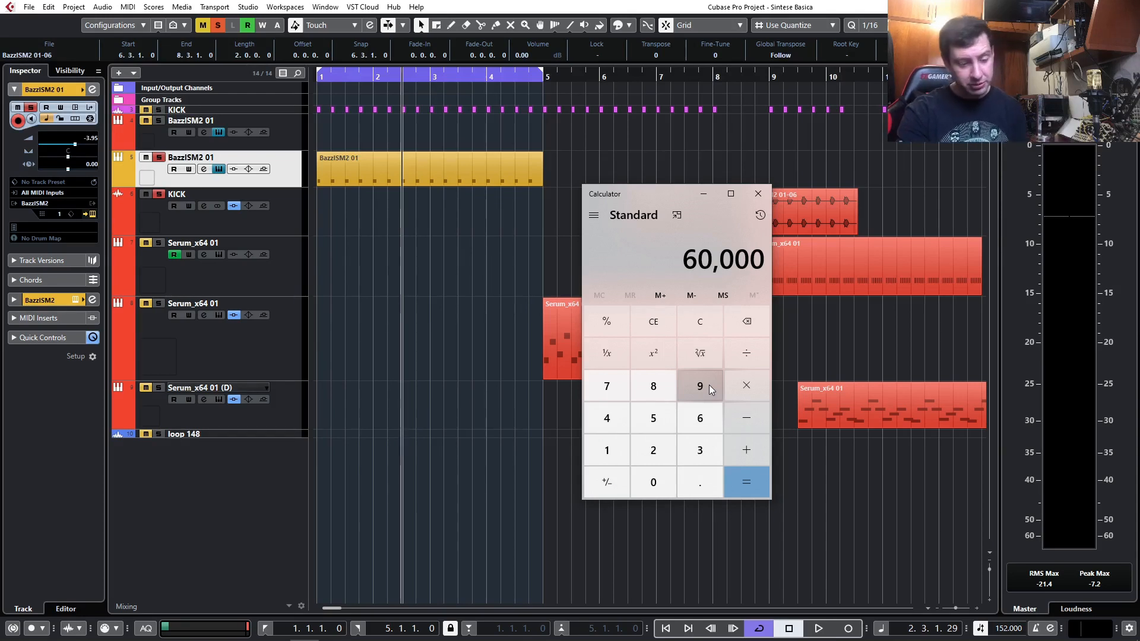
key(slash)
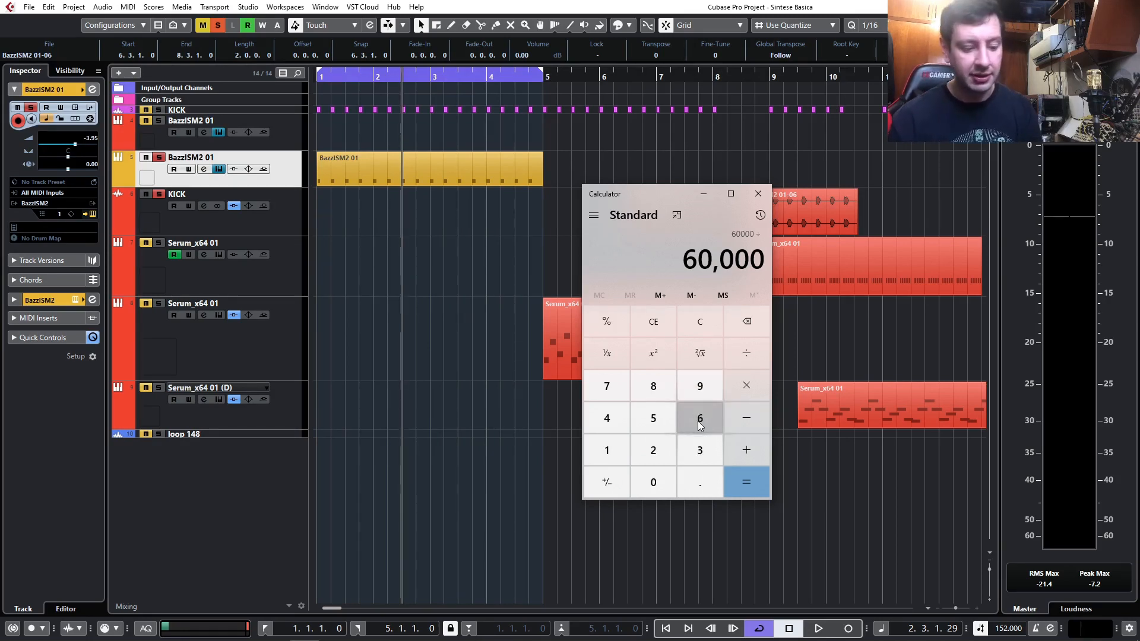
click(607, 450)
click(654, 418)
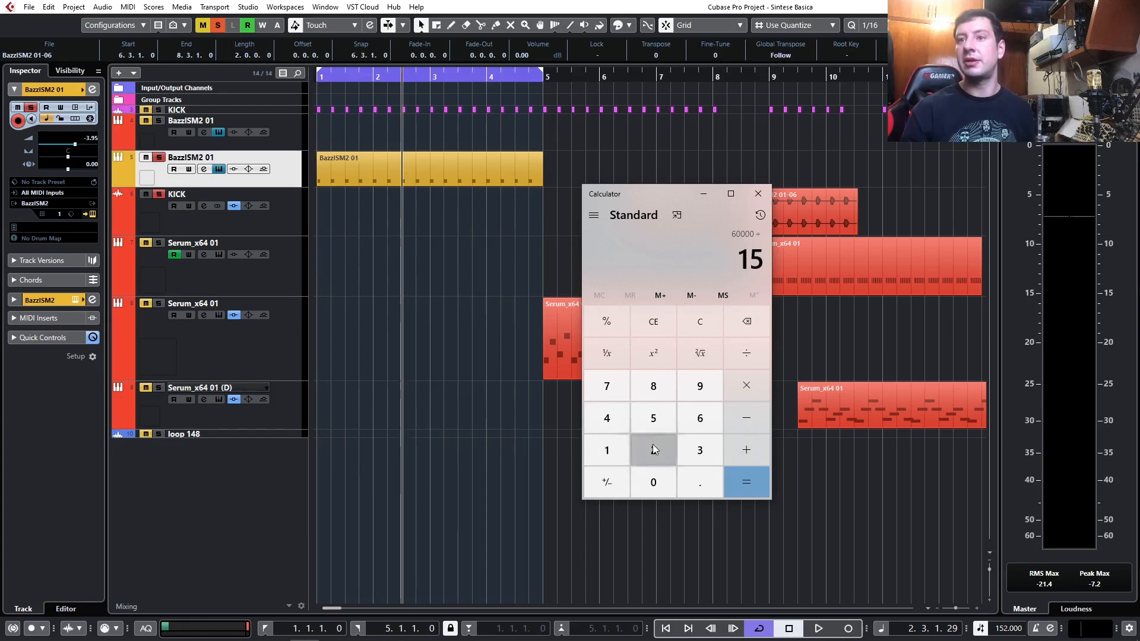
click(654, 450)
click(750, 479)
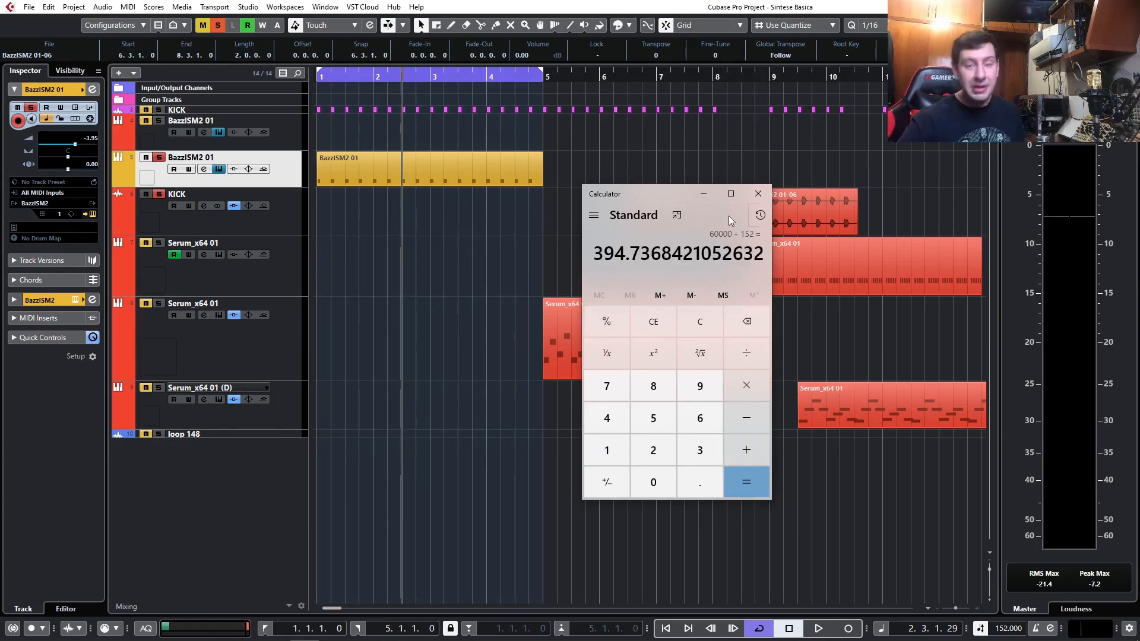
click(759, 195)
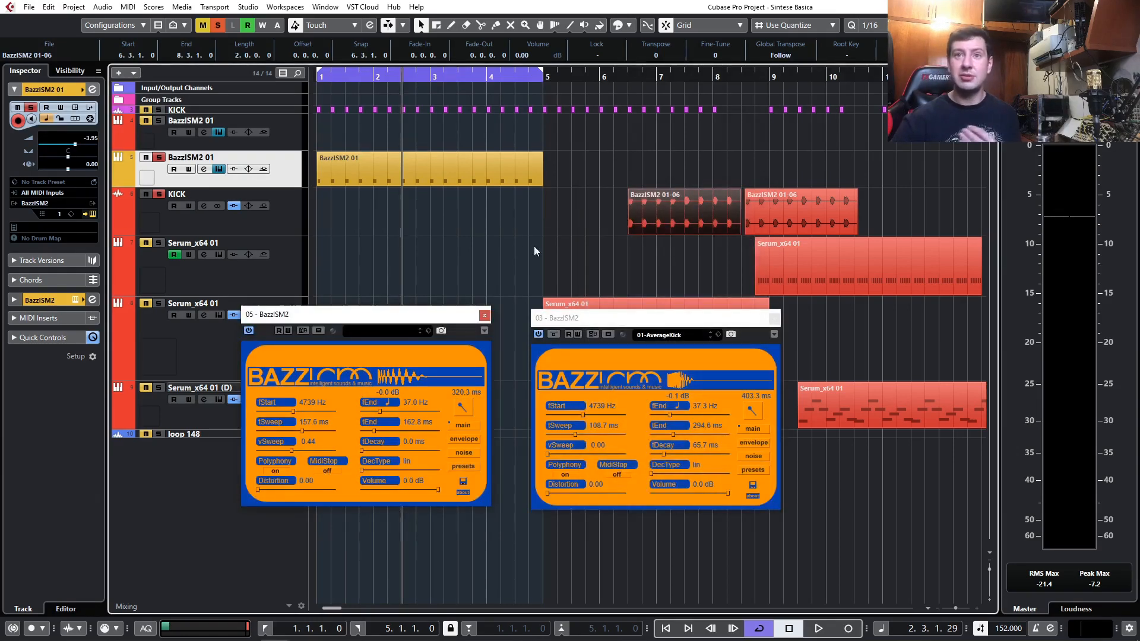
click(486, 253)
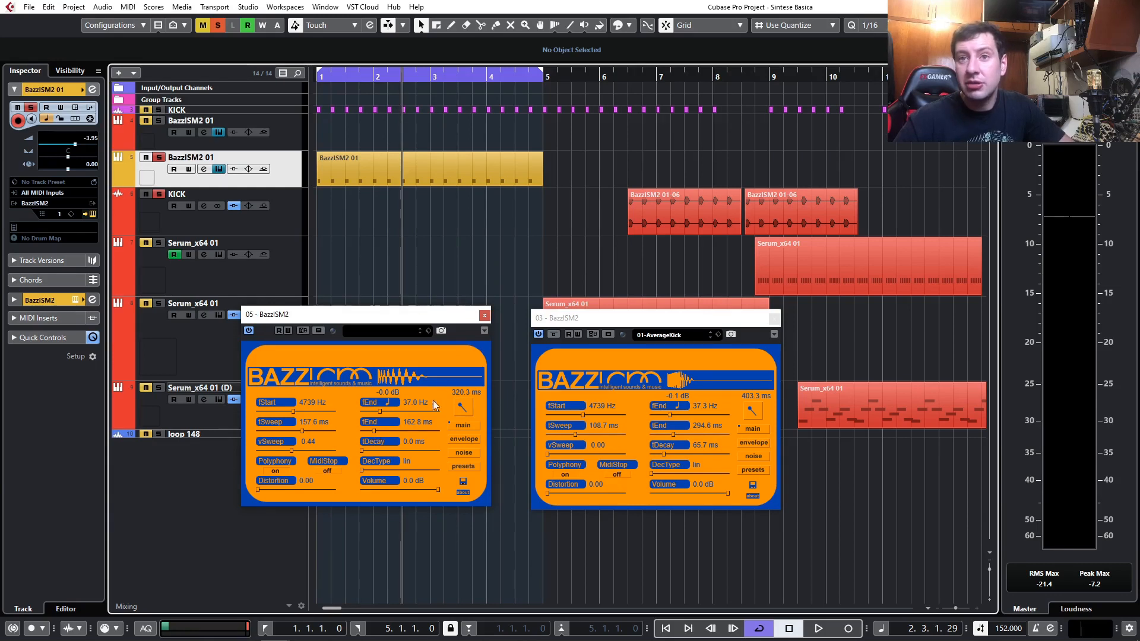
Fine-tune the new kick to tSweep 110.5 ms and tEnd 286.8 ms while auditioning the pattern, and stop playback.
drag(372, 429, 381, 428)
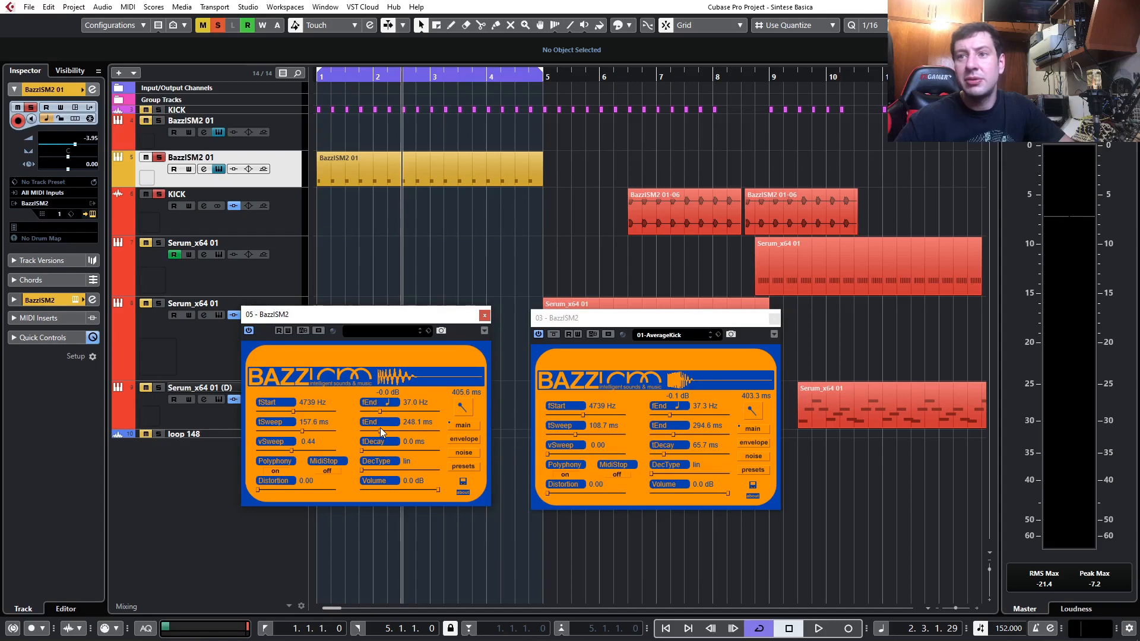
drag(380, 431, 382, 431)
drag(302, 432, 290, 433)
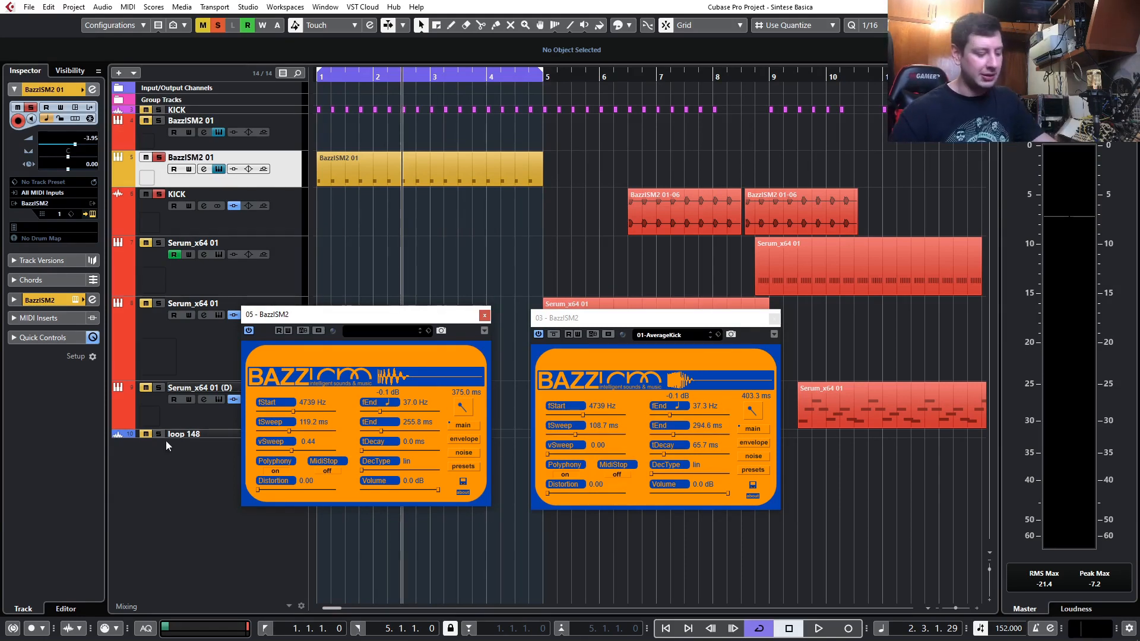
key(space)
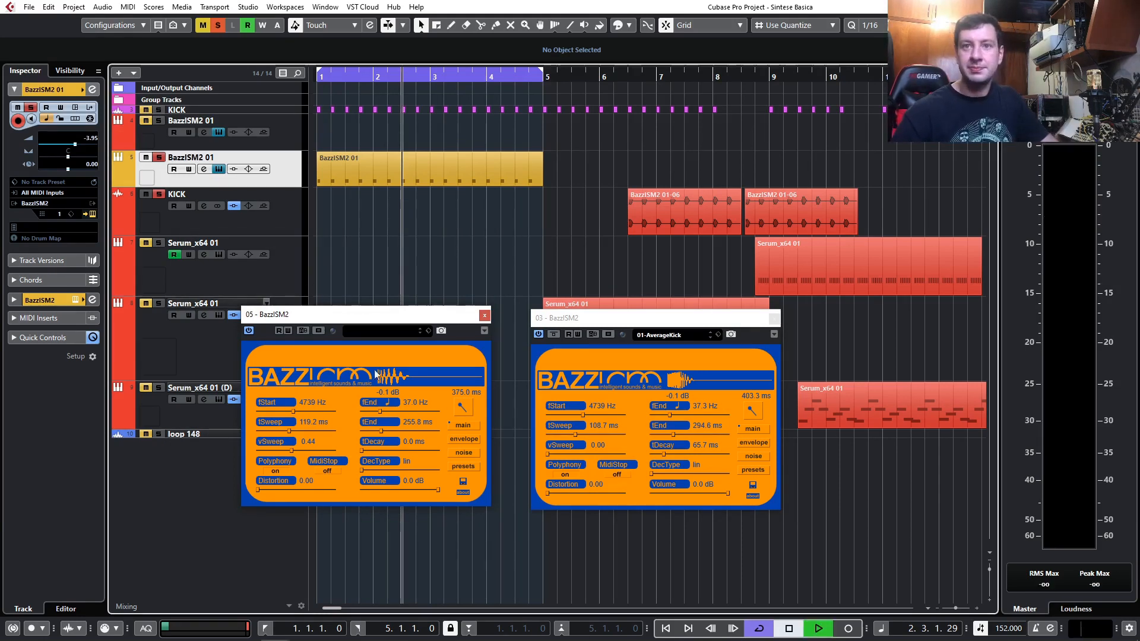
drag(289, 431, 286, 431)
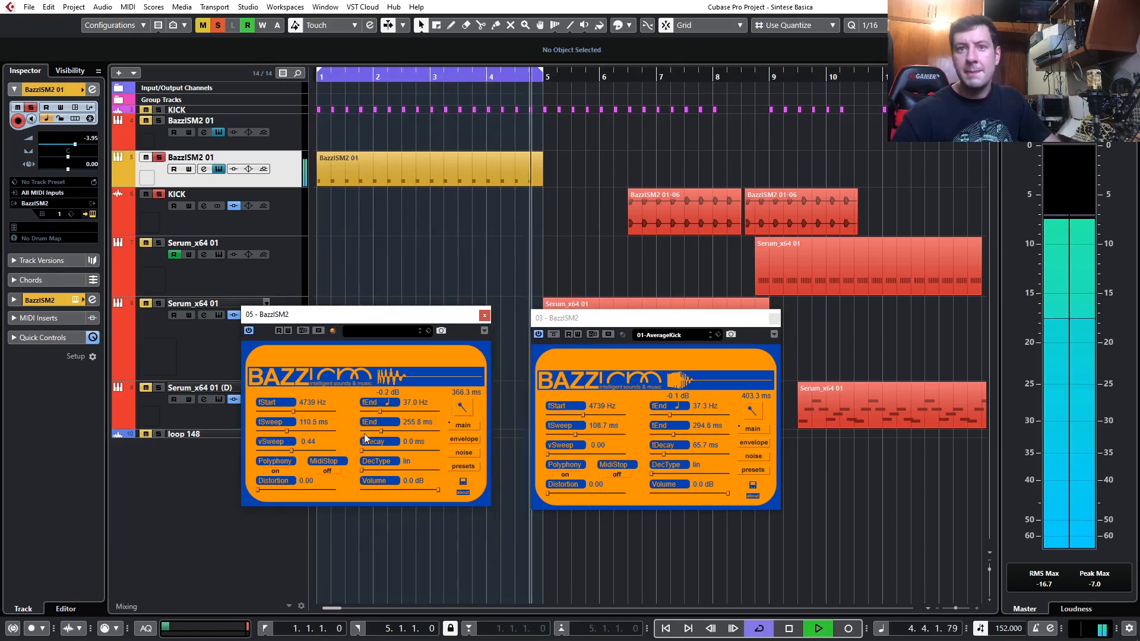
drag(381, 433, 383, 433)
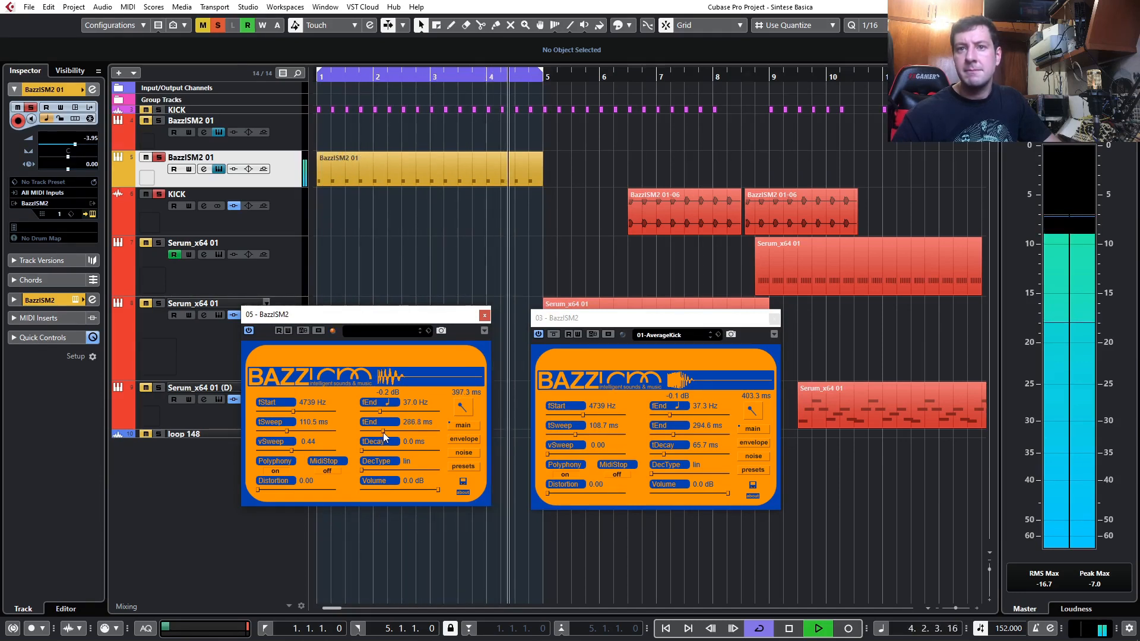
key(space)
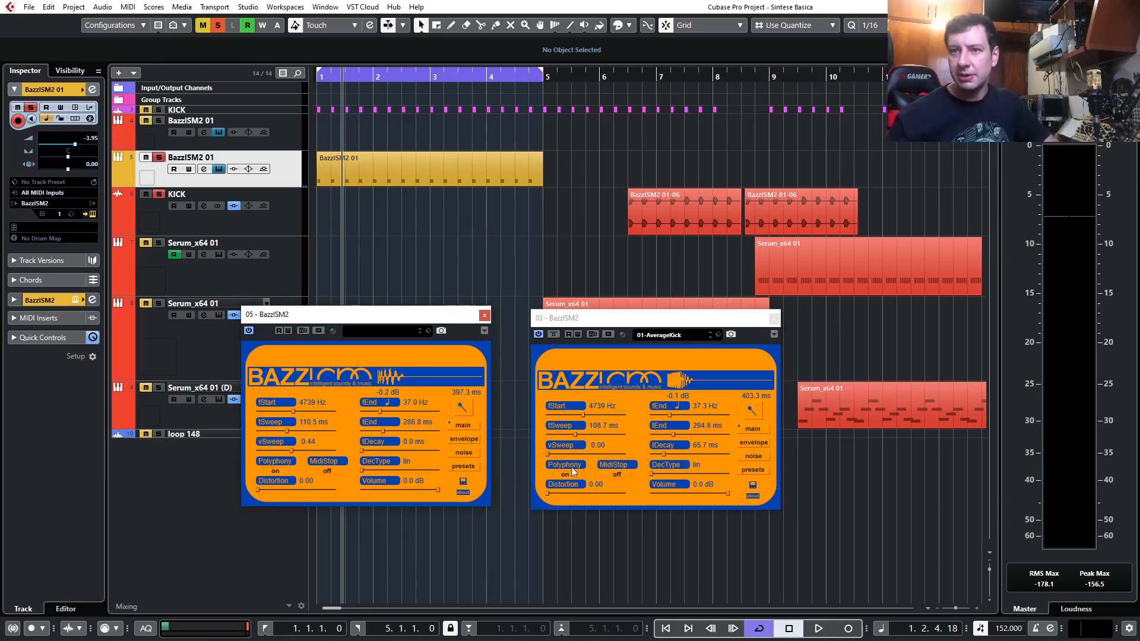
Raise the AverageKick BazzISM2 instance's vSweep to 0.39.
drag(544, 452, 577, 464)
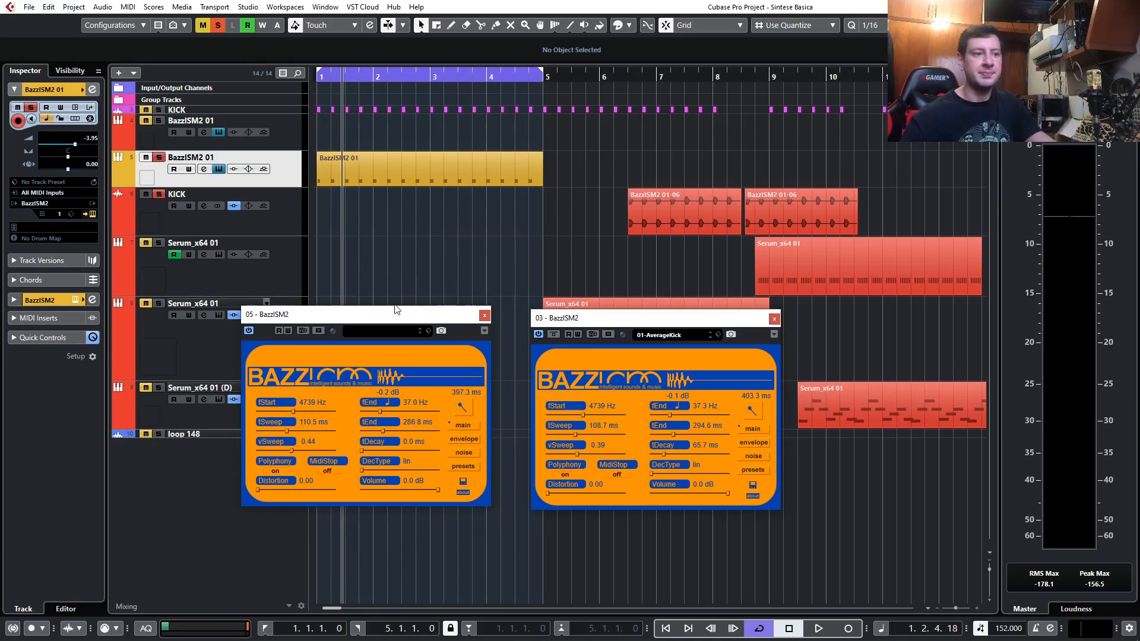
Lower the new kick's vSweep to 0.16 while auditioning the looped pattern, and stop playback.
key(space)
mouse_move(294, 447)
mouse_down()
mouse_move(255, 448)
mouse_move(318, 451)
mouse_move(255, 444)
mouse_move(272, 444)
mouse_up()
key(space)
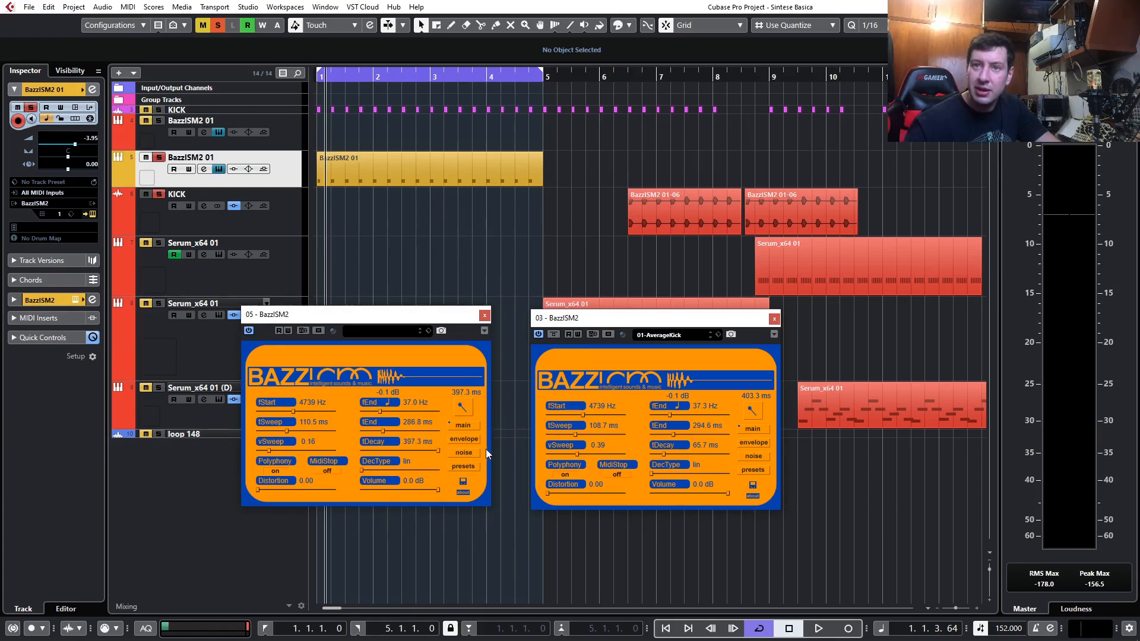
Compare short and long tDecay values with the exp and lin decay types, settling on lin with tDecay at 117.0 ms.
drag(437, 450, 376, 448)
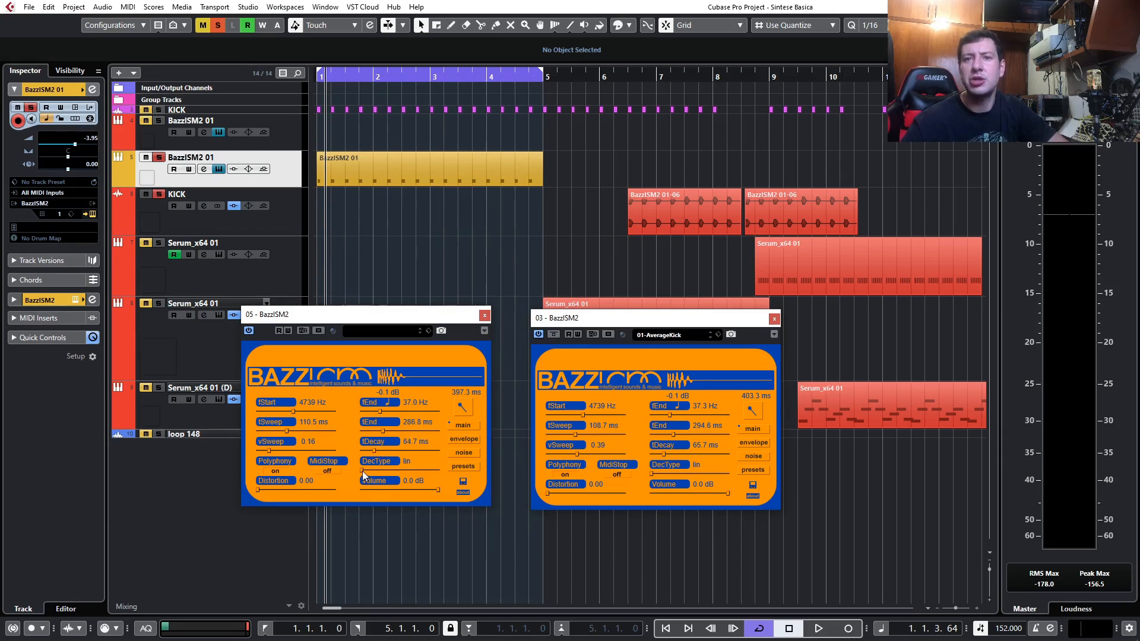
drag(368, 451, 481, 448)
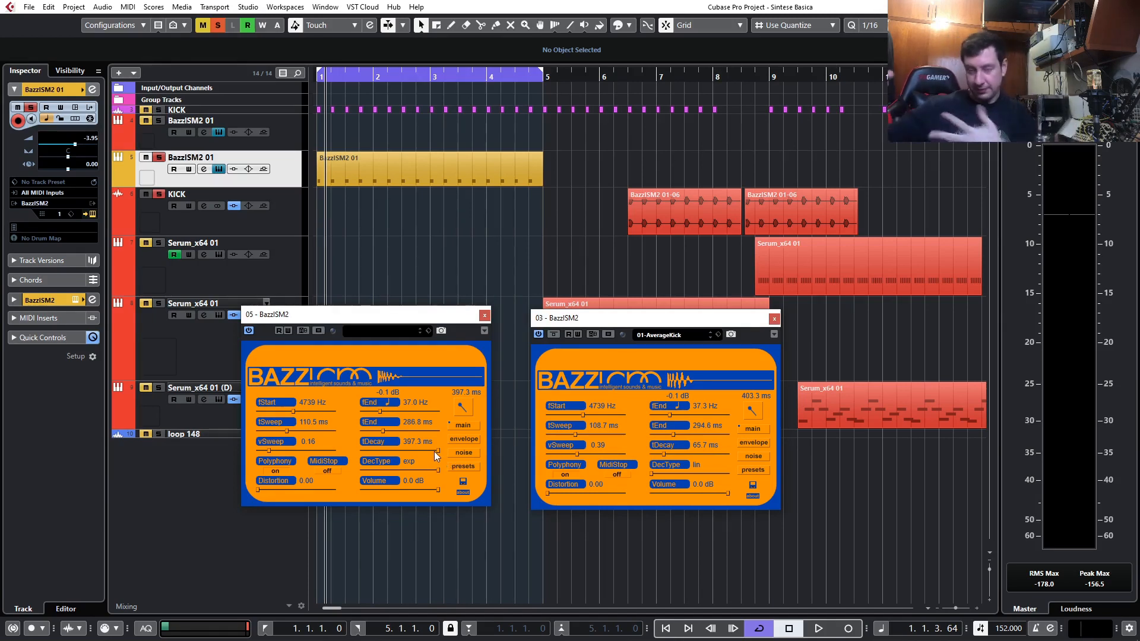
click(369, 466)
drag(434, 448, 382, 453)
Raise the new kick's vSweep to 0.22 during playback of the pattern, and stop playback.
key(space)
drag(270, 453, 275, 452)
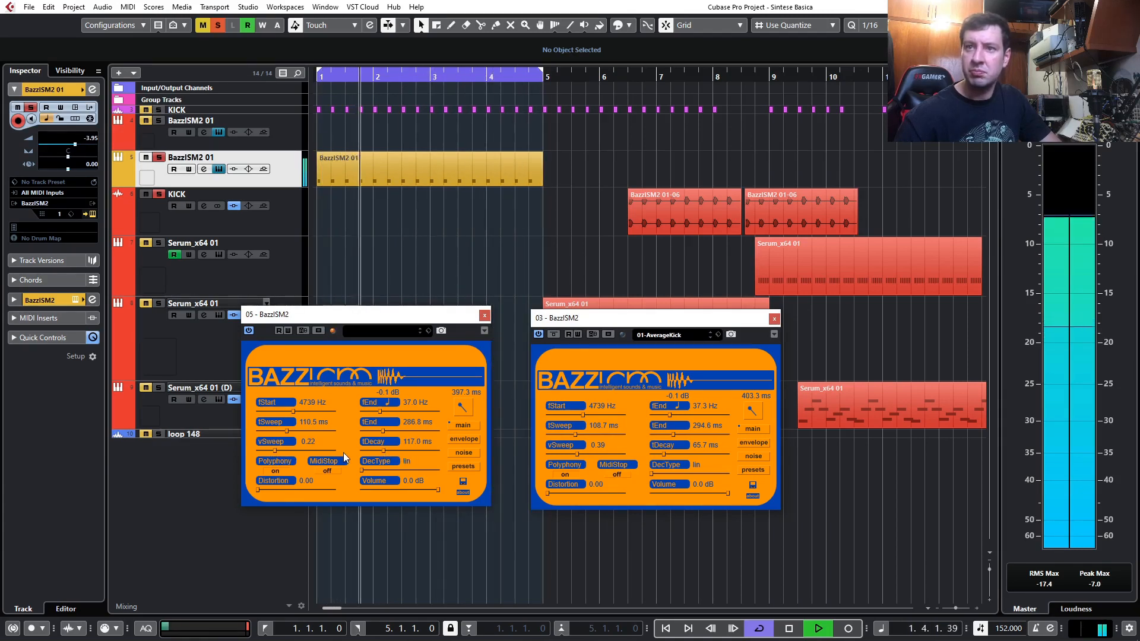
key(space)
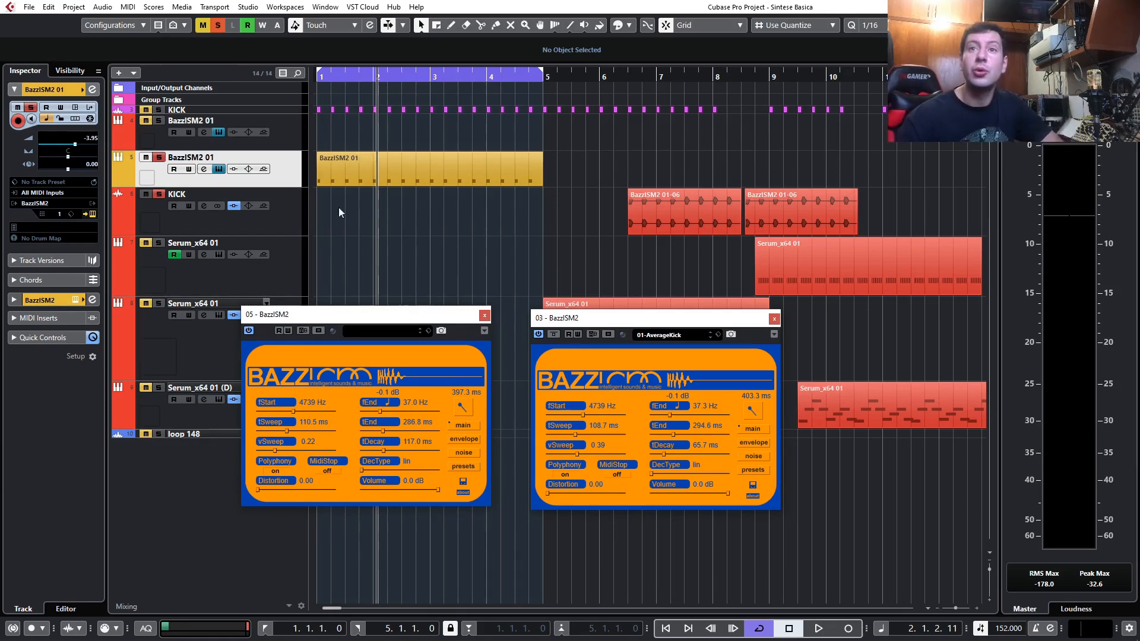
Turn off all track solos and render the yellow BazzISM2 01 MIDI event in place to a new audio track.
scroll(380, 214, up, 3)
scroll(383, 215, up, 2)
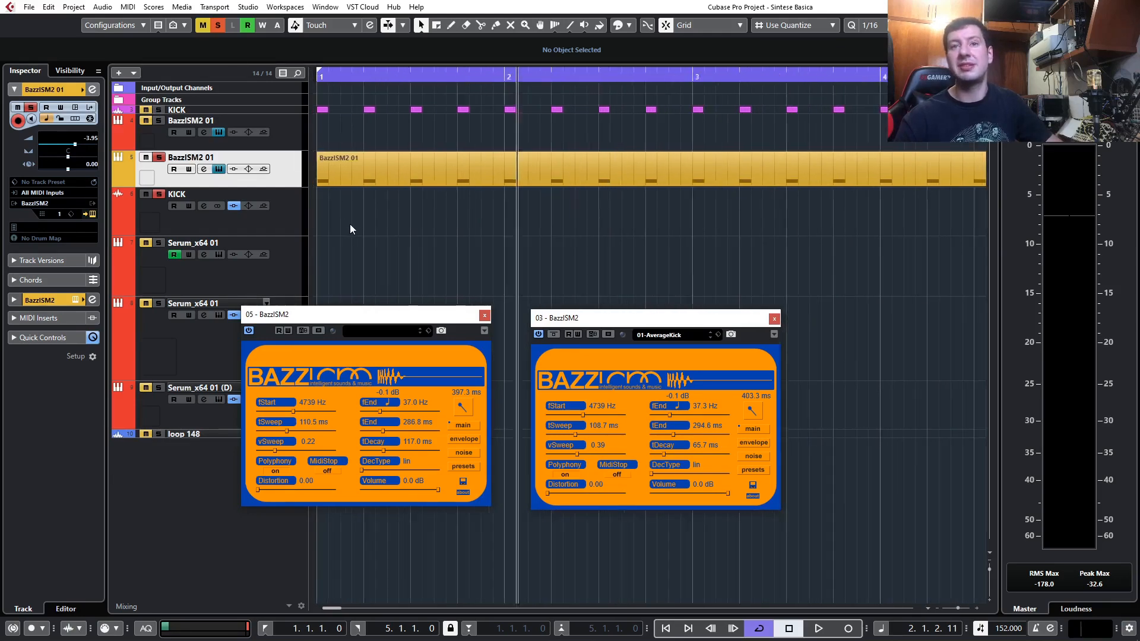
scroll(350, 226, down, 4)
click(386, 172)
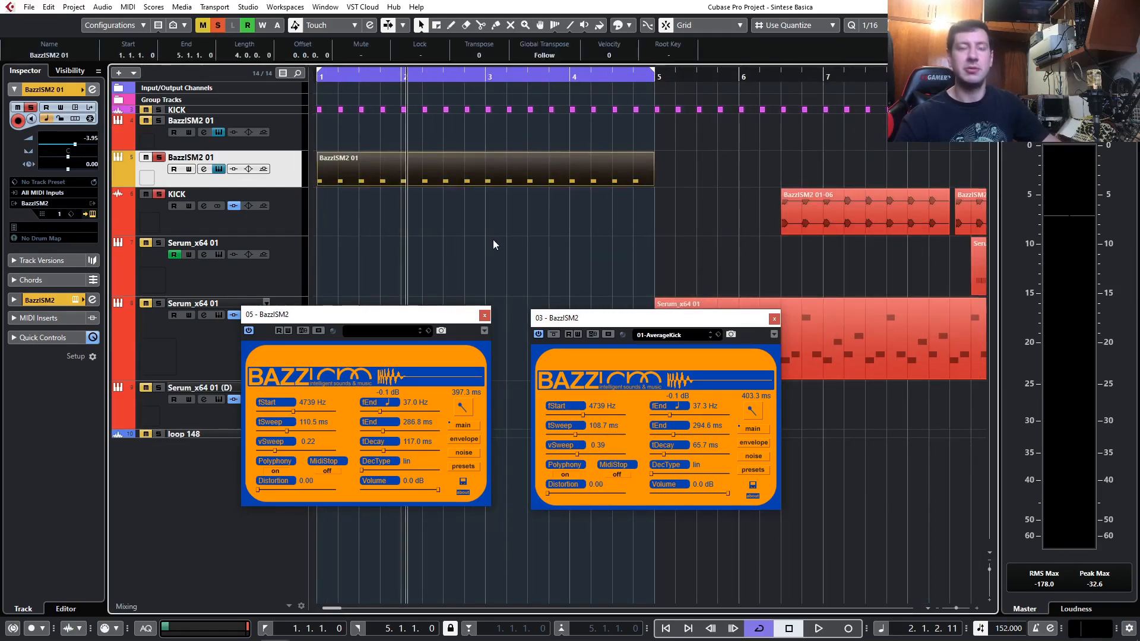
click(218, 25)
key(alt+r)
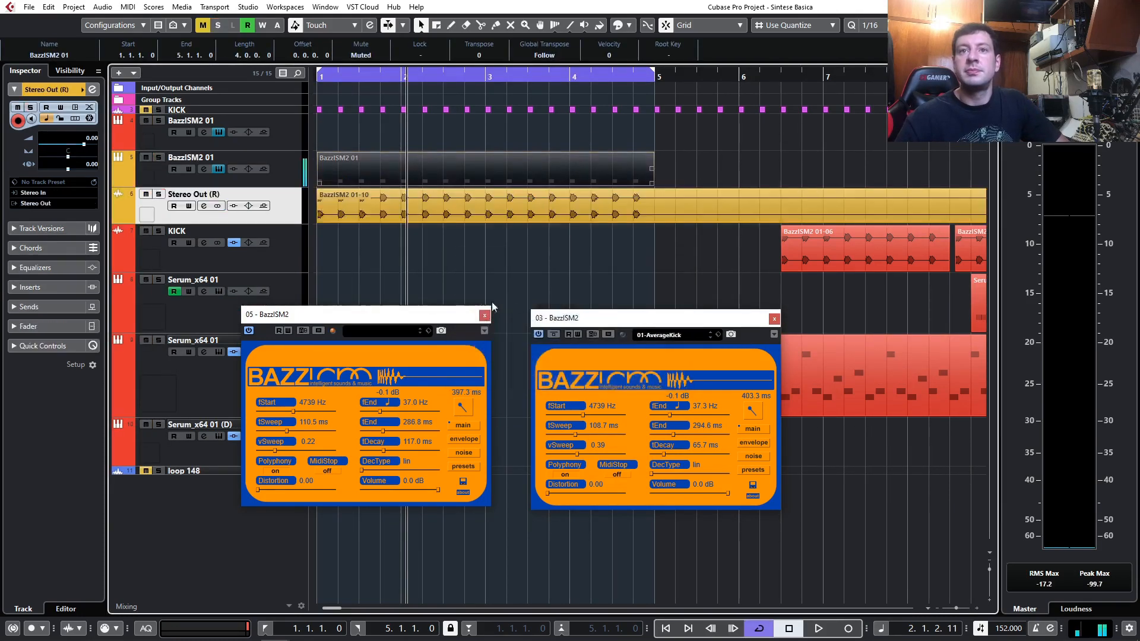
Make the rendered Stereo Out (R) track taller, split its audio event at 1.1.2.0, and delete everything after the first kick hit.
scroll(350, 229, up, 5)
scroll(344, 237, up, 2)
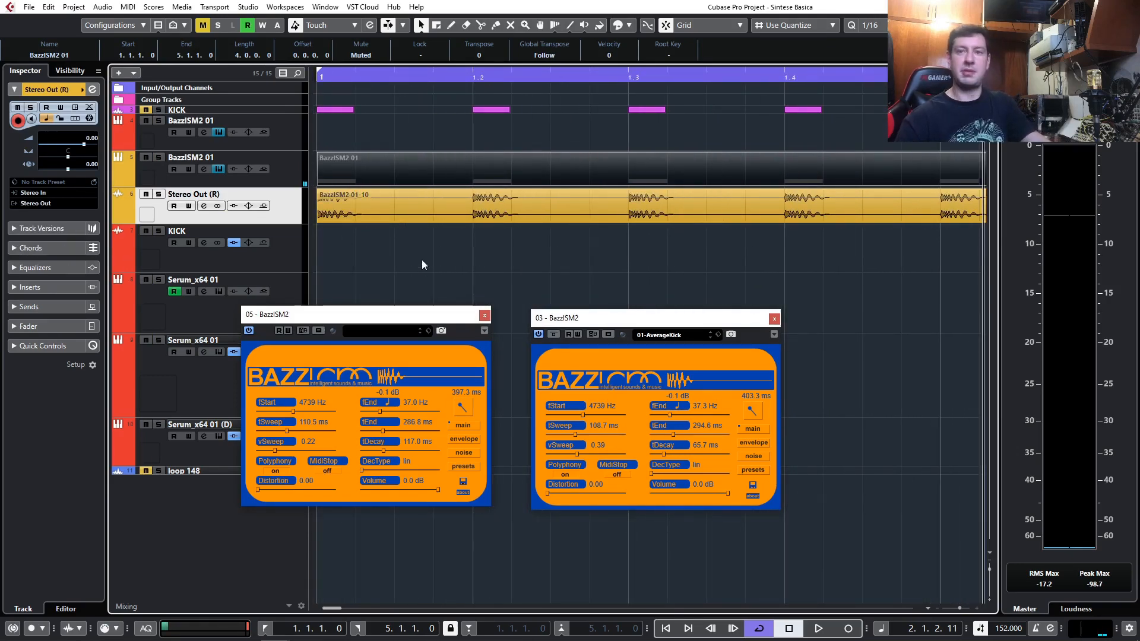
drag(294, 223, 294, 283)
scroll(379, 251, up, 6)
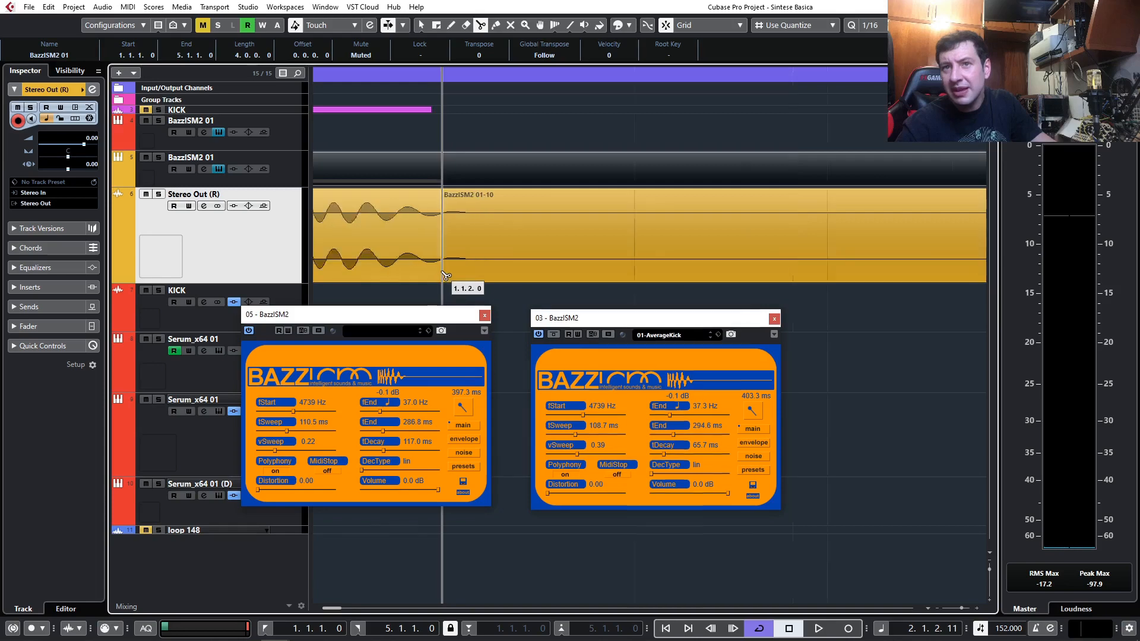
scroll(375, 272, down, 6)
scroll(380, 267, down, 3)
click(388, 258)
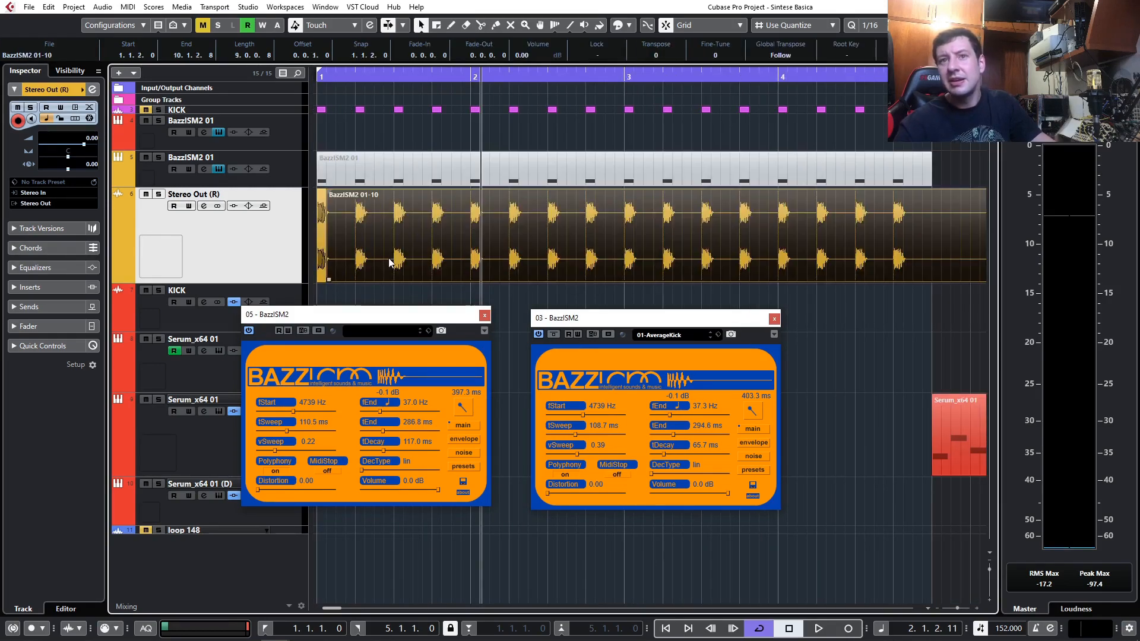
key(space)
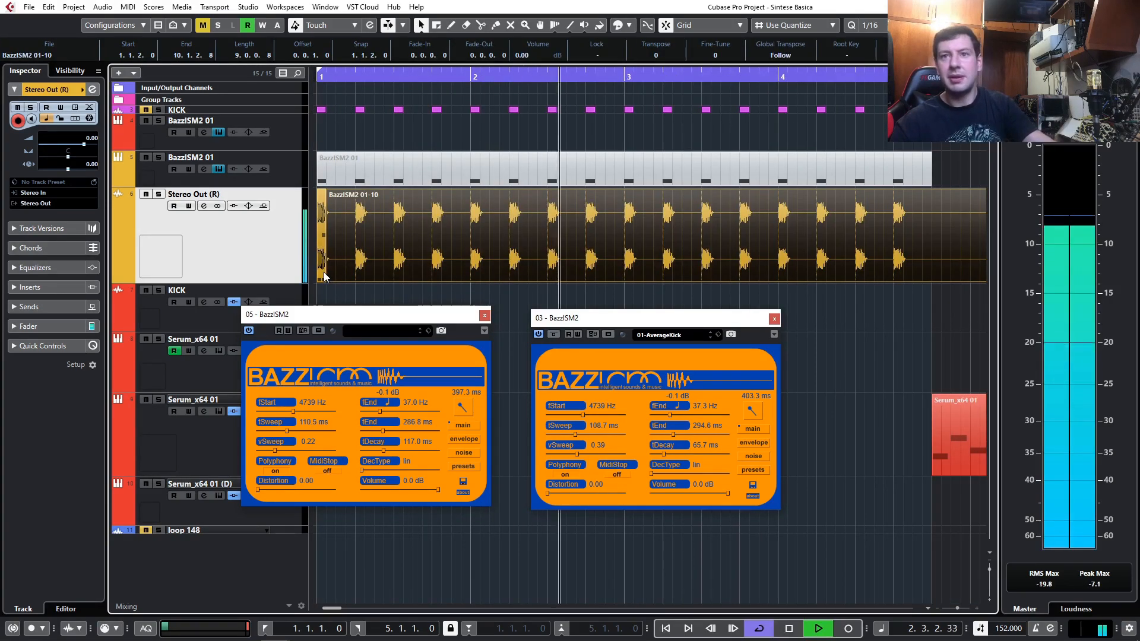
key(space)
key(Delete)
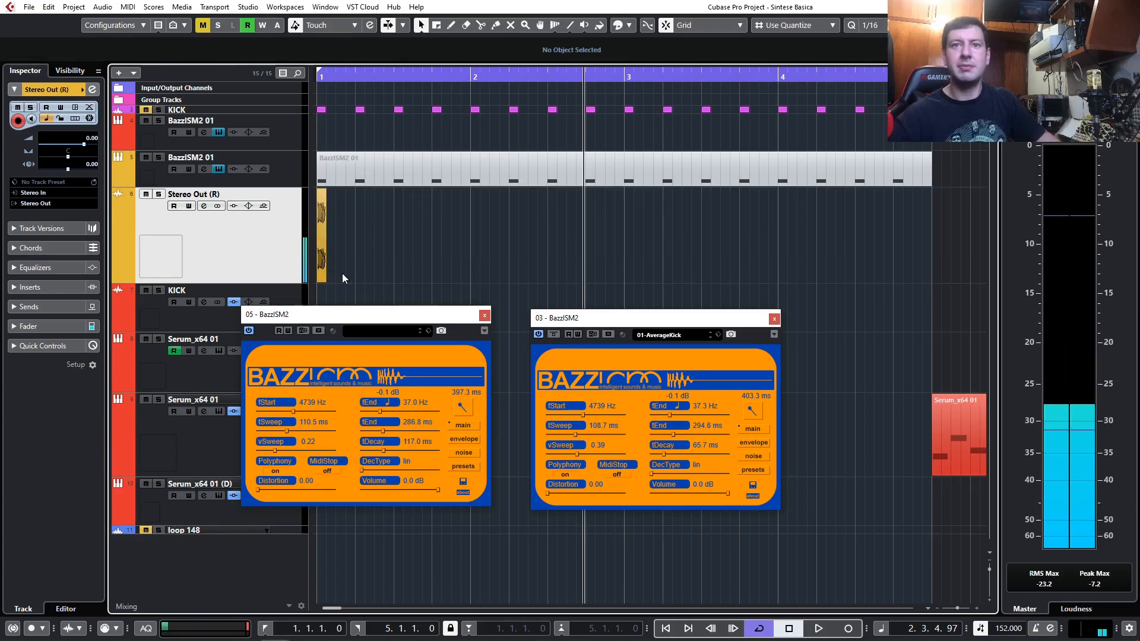
Check the cut end of the remaining kick hit, return the cursor to the start, and copy the hit to beat 1.2.
scroll(342, 273, up, 4)
scroll(347, 274, up, 3)
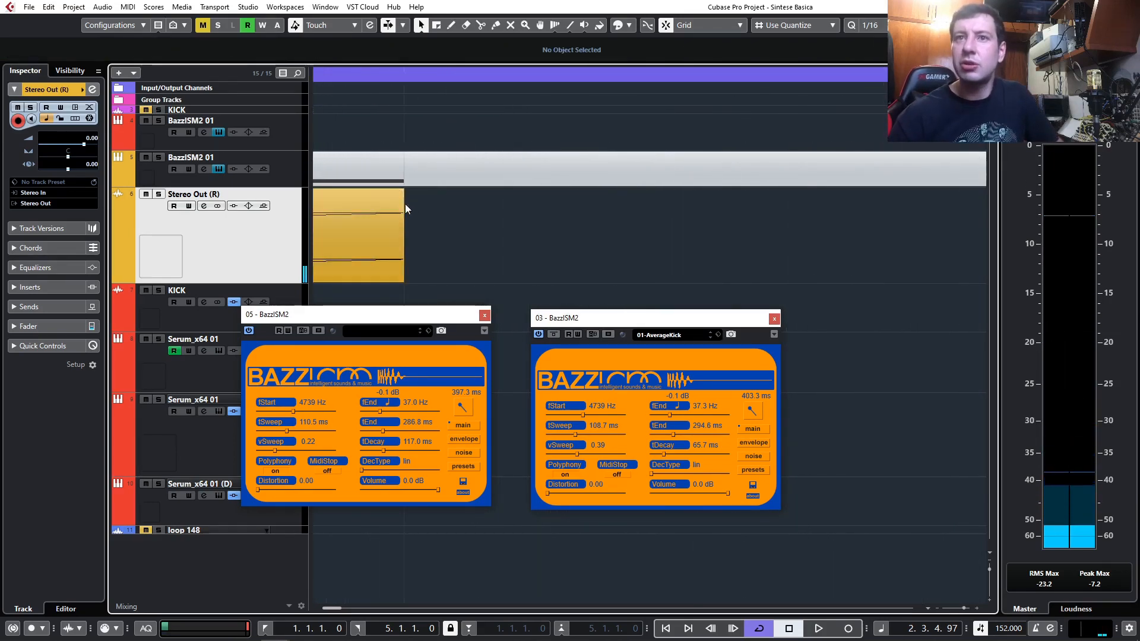
scroll(388, 247, up, 2)
scroll(404, 227, down, 5)
scroll(399, 237, down, 4)
key(period)
drag(355, 259, 522, 241)
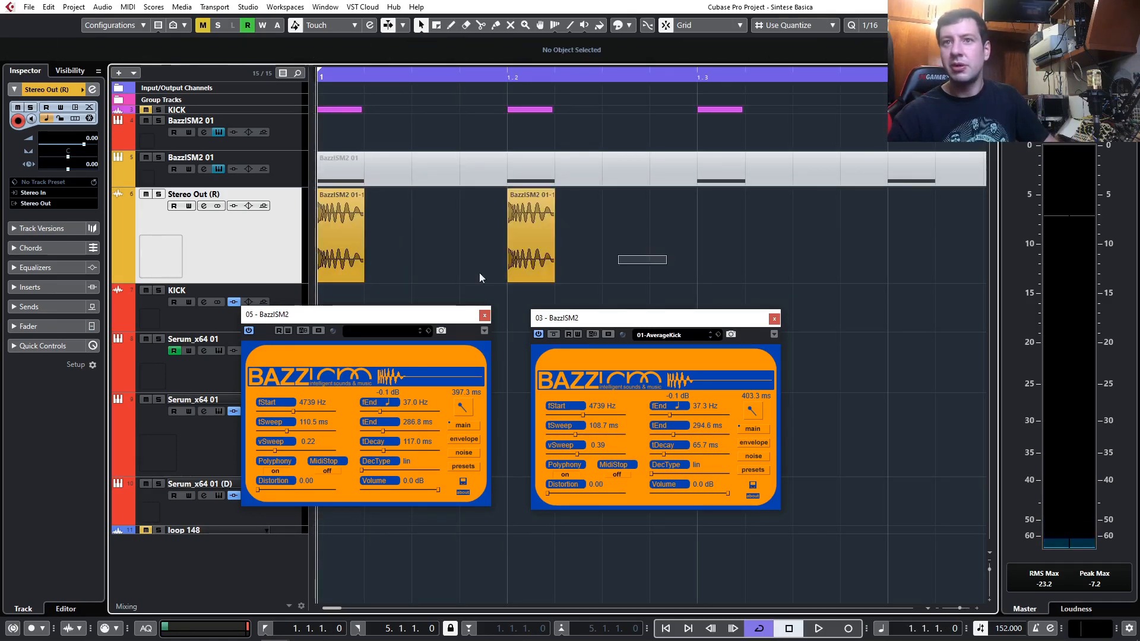
Try to fill the four bars by copying growing groups of kick hits along the Stereo Out (R) track.
scroll(324, 255, down, 4)
drag(323, 254, 390, 257)
drag(501, 252, 464, 245)
drag(687, 255, 627, 245)
Close both BazzISM2 editors and undo the unevenly spaced kick copies, keeping the hits on the first two beats.
click(774, 320)
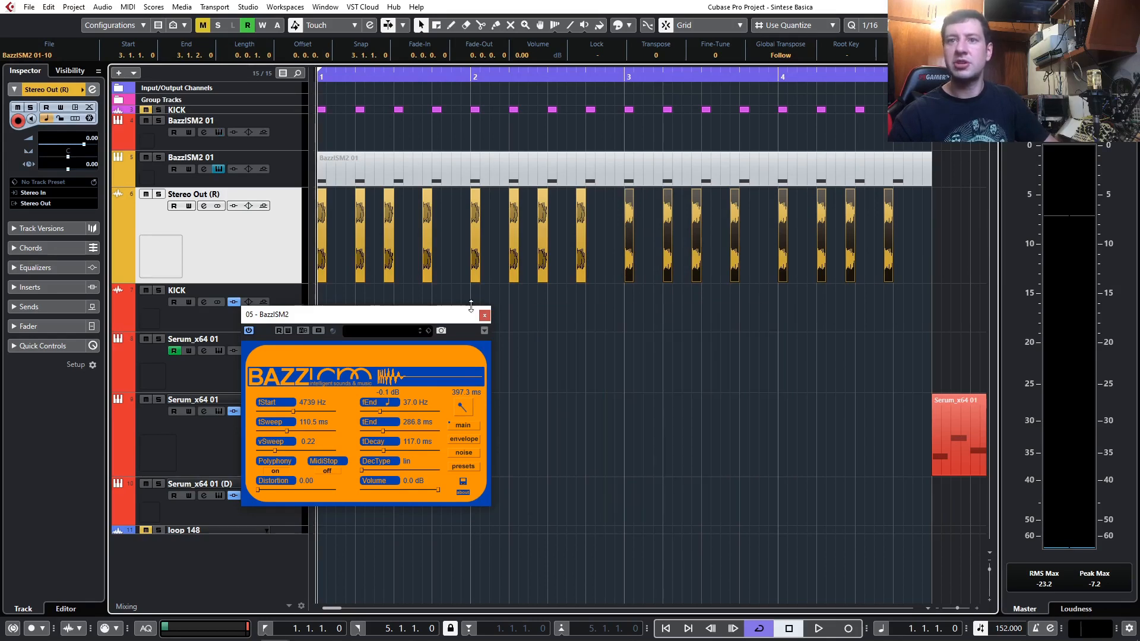
click(485, 316)
key(ctrl+z)
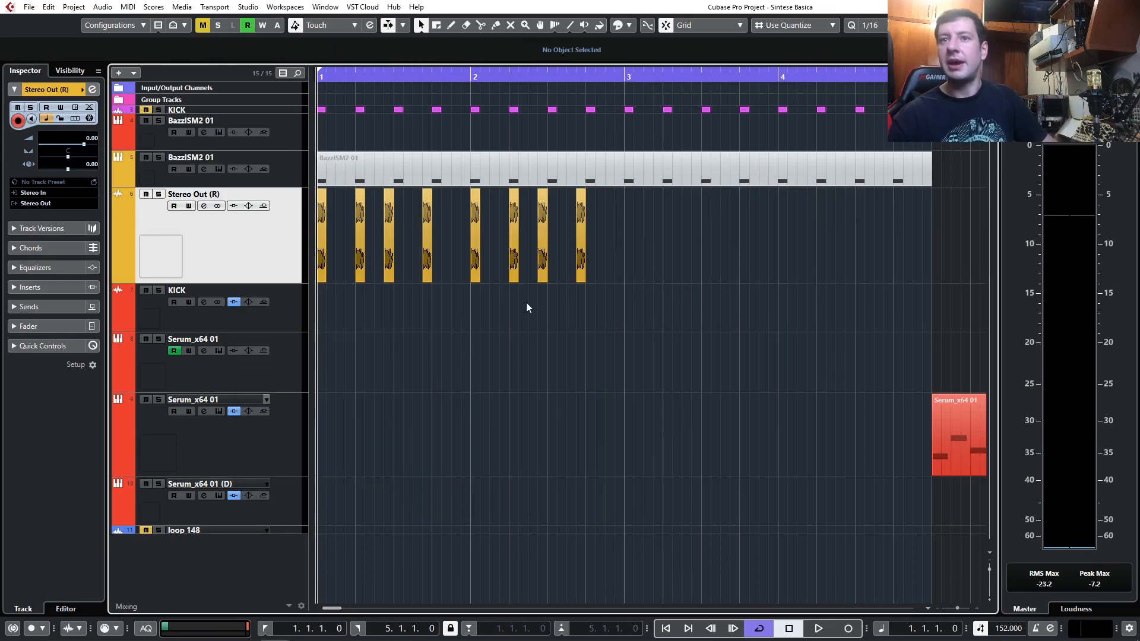
key(ctrl+z)
Copy the kick hits in growing groups so that one falls on every beat of bars 1 to 4.
drag(428, 255, 400, 259)
click(392, 257)
drag(519, 265, 477, 253)
drag(649, 255, 321, 260)
drag(321, 260, 633, 260)
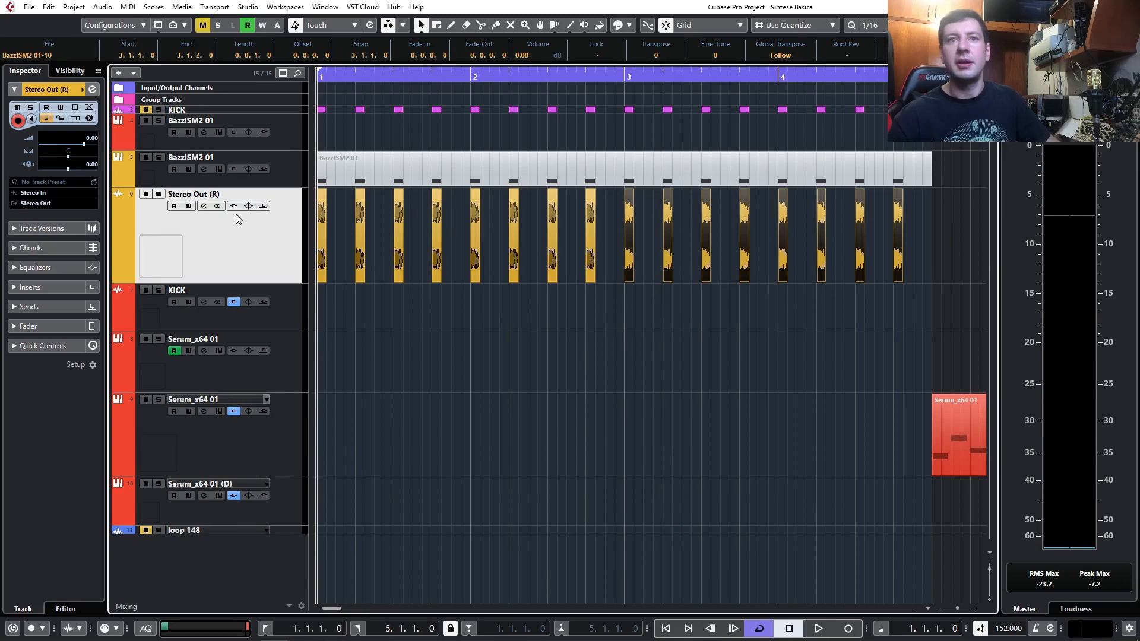
Solo the Stereo Out (R) track and audition its copied kick hits.
click(159, 194)
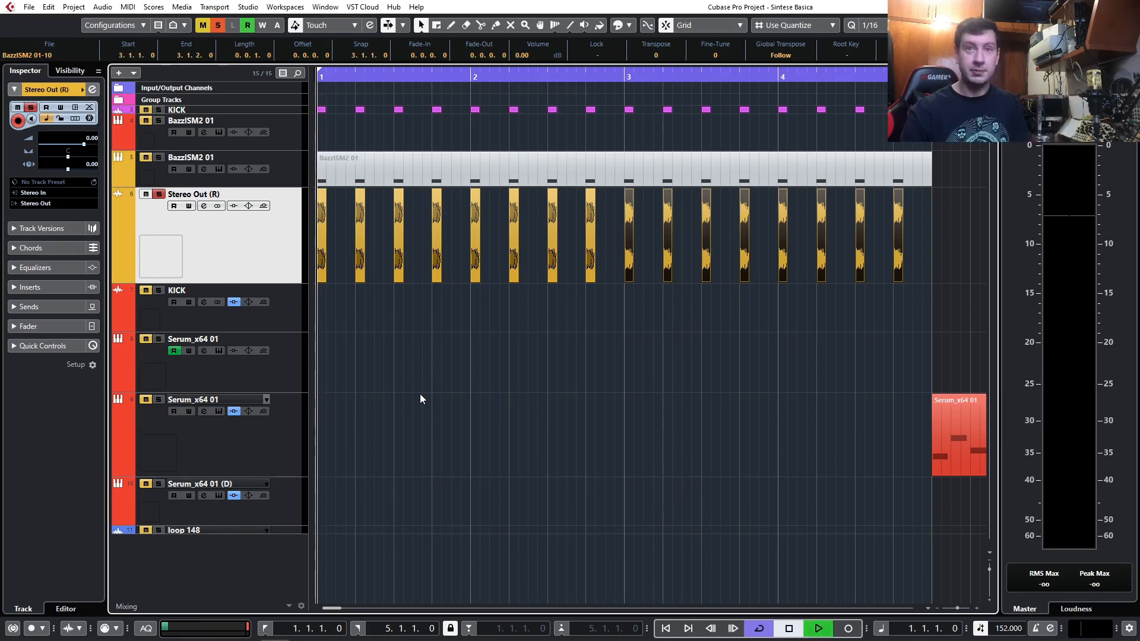
key(space)
key(space)
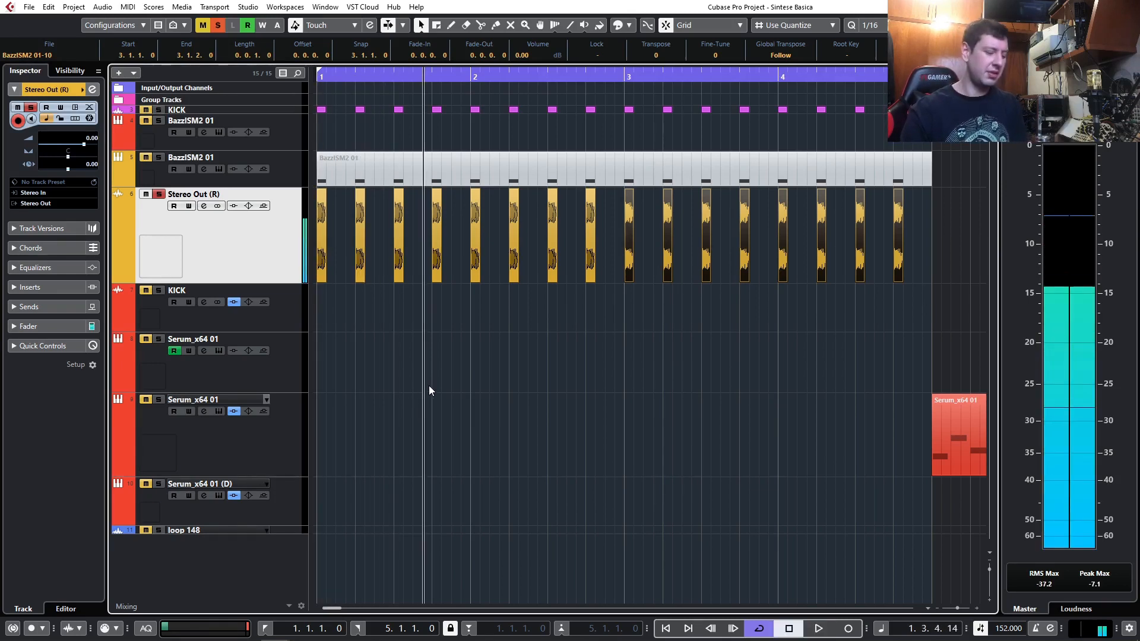
Select all the kick events, give their ends a 0.0.0.1 fade-out, and audition the four-bar pattern.
drag(956, 240, 282, 243)
scroll(363, 233, up, 5)
scroll(380, 212, up, 4)
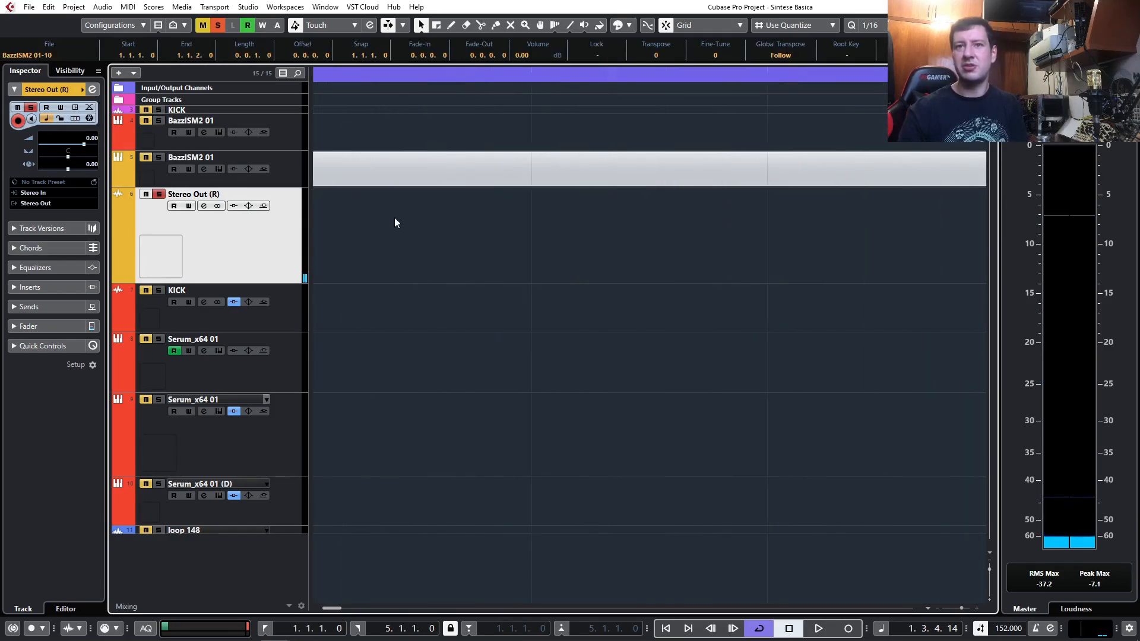
scroll(615, 205, up, 2)
drag(562, 190, 544, 192)
scroll(542, 201, down, 10)
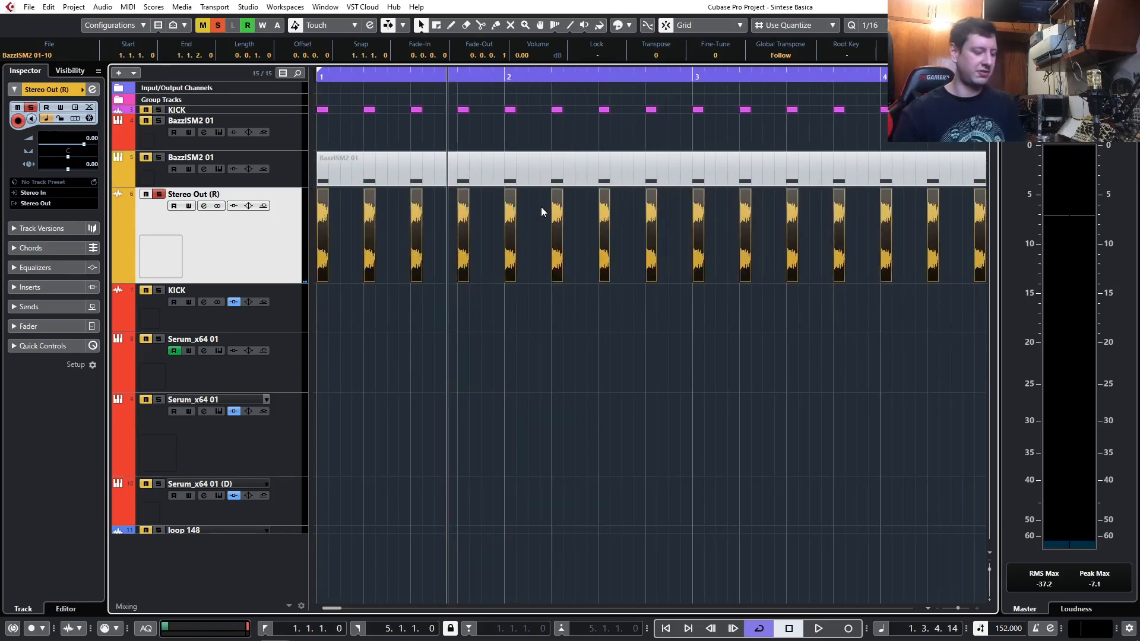
scroll(582, 263, down, 2)
key(space)
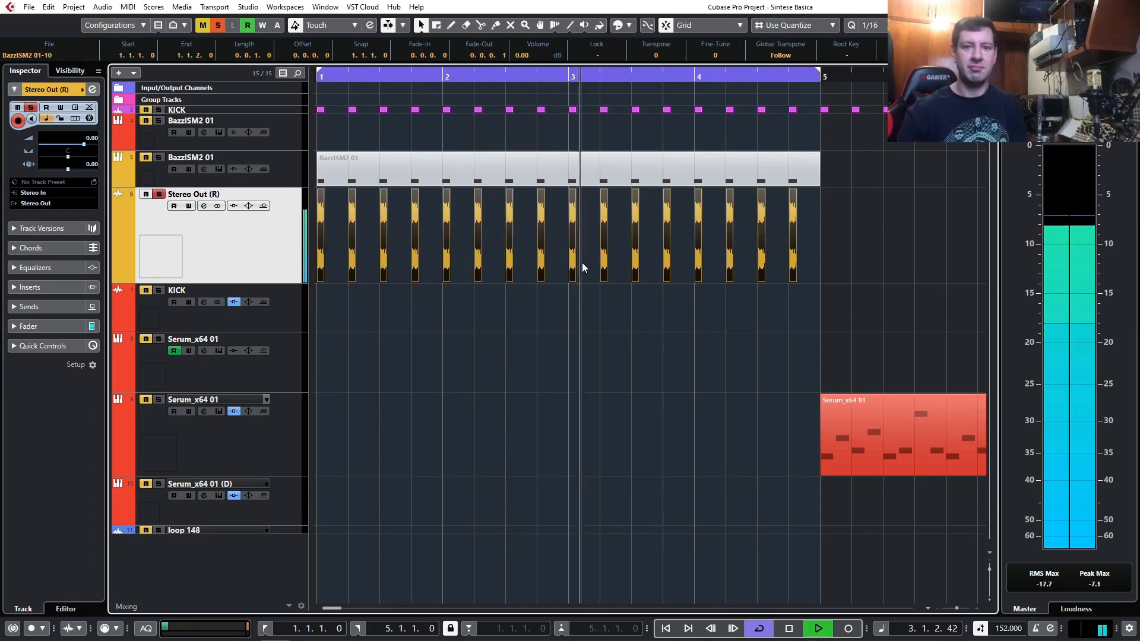
key(space)
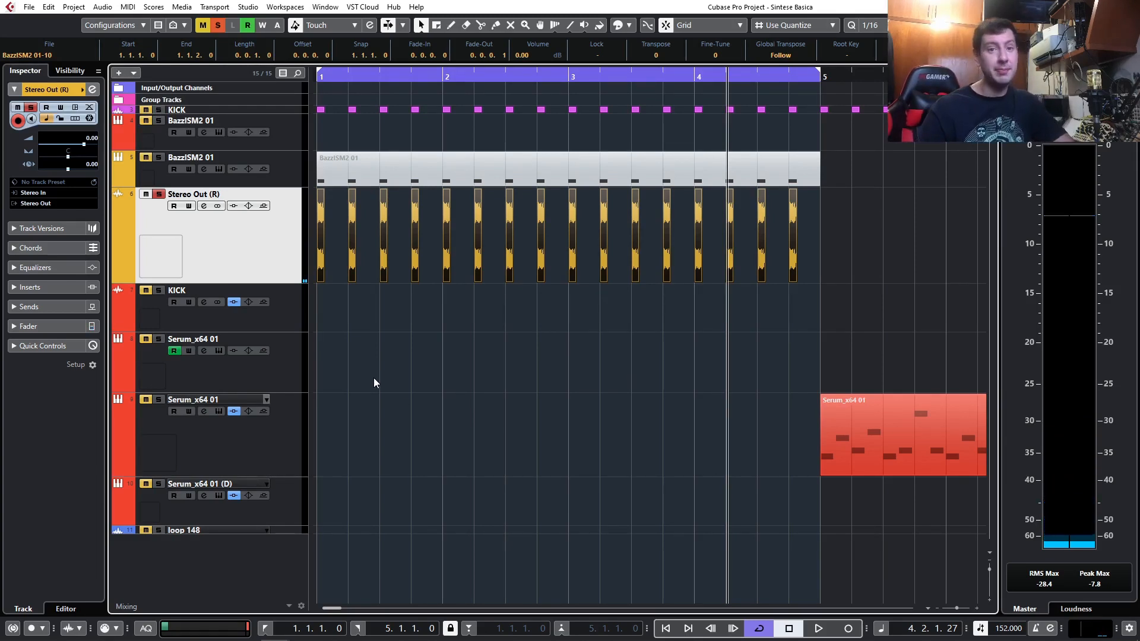
Open the Stereo Out (R) channel settings and load MTuner in the first insert slot.
click(205, 205)
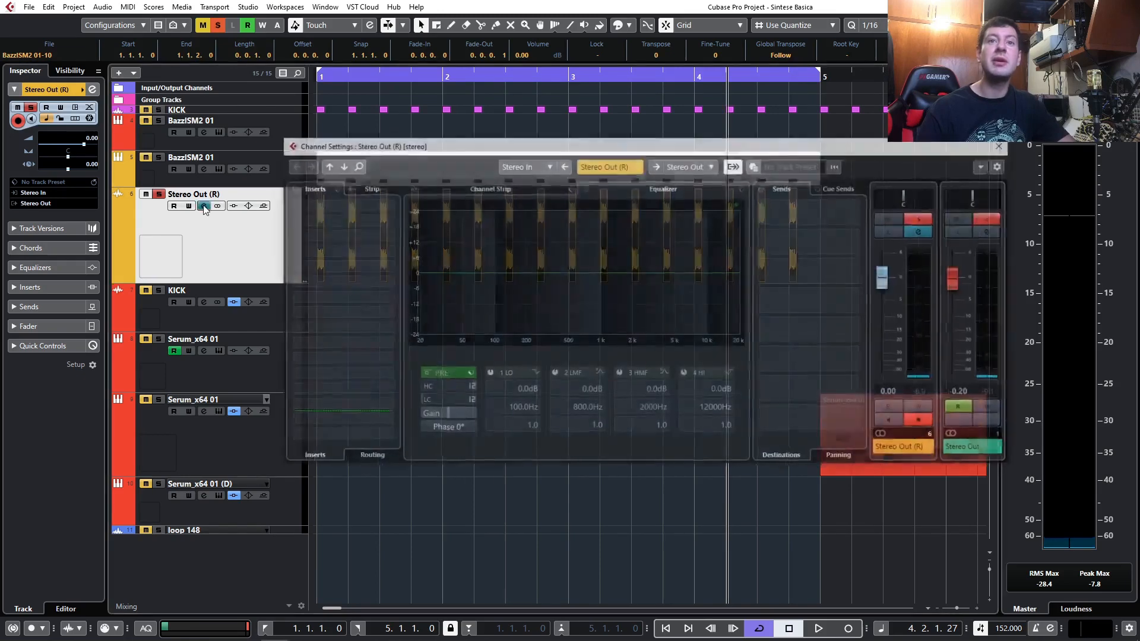
click(347, 204)
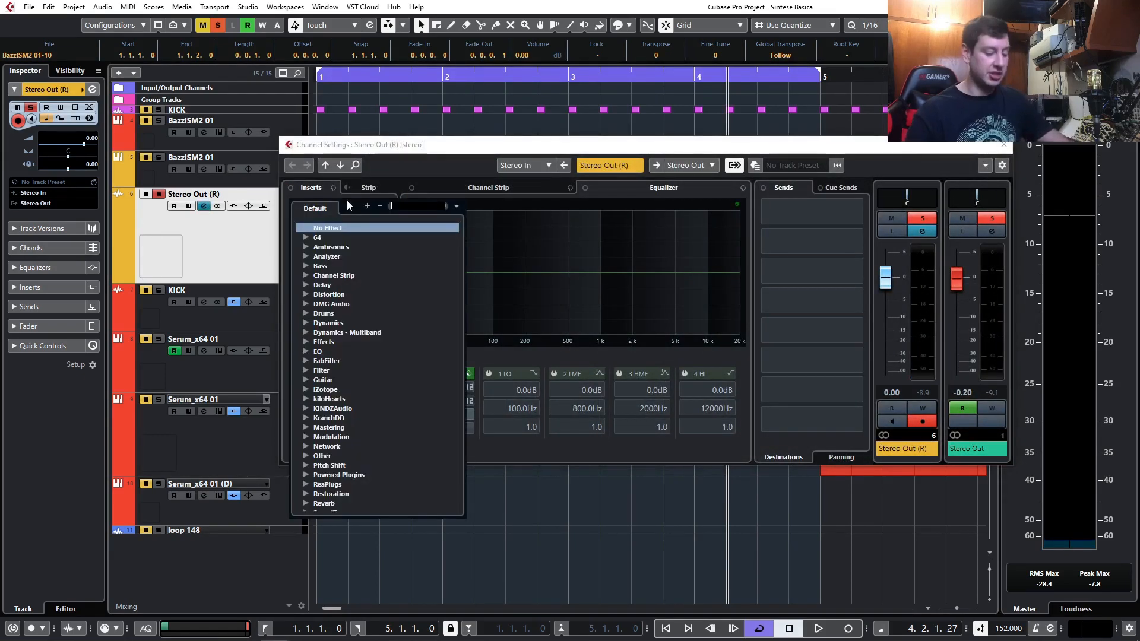
text(MT)
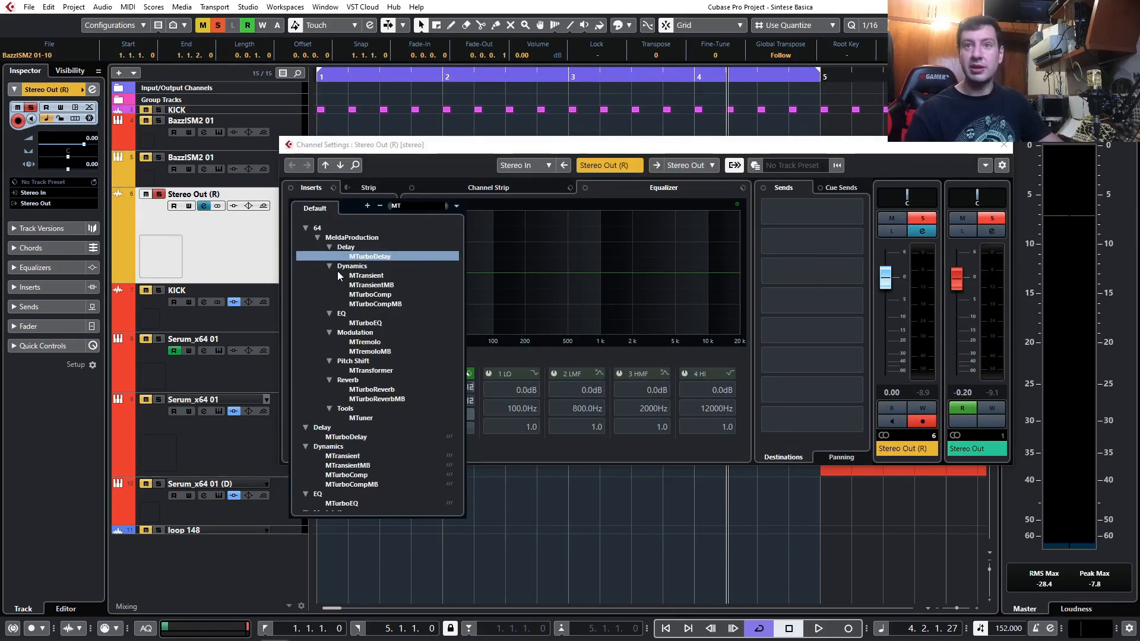
key(BackSpace)
key(BackSpace)
text(TUBER)
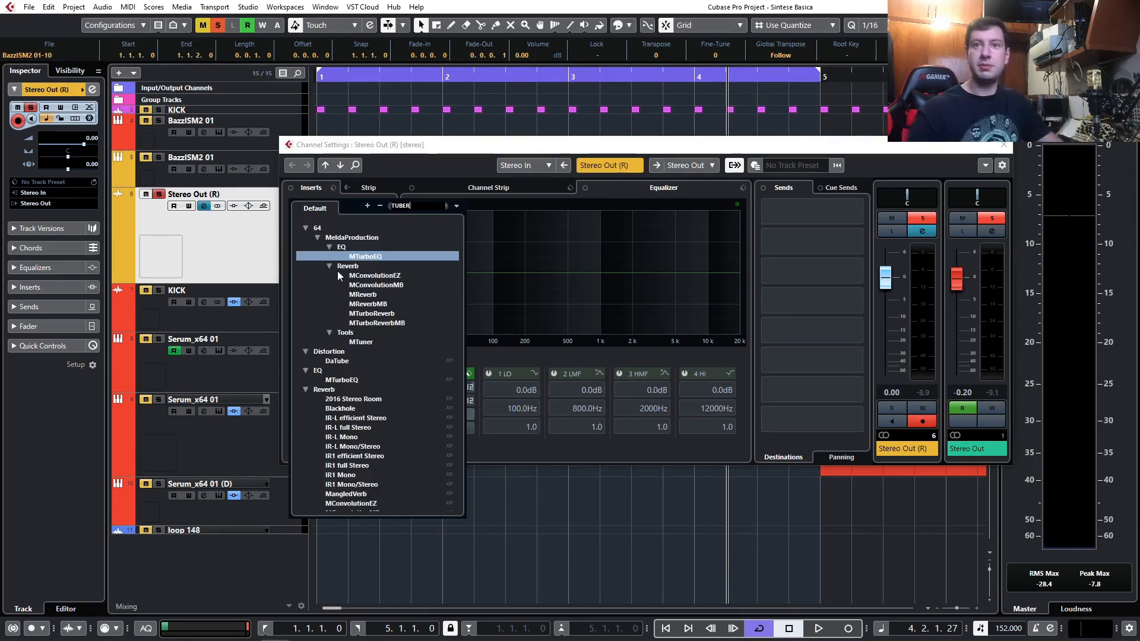
click(369, 343)
click(369, 343)
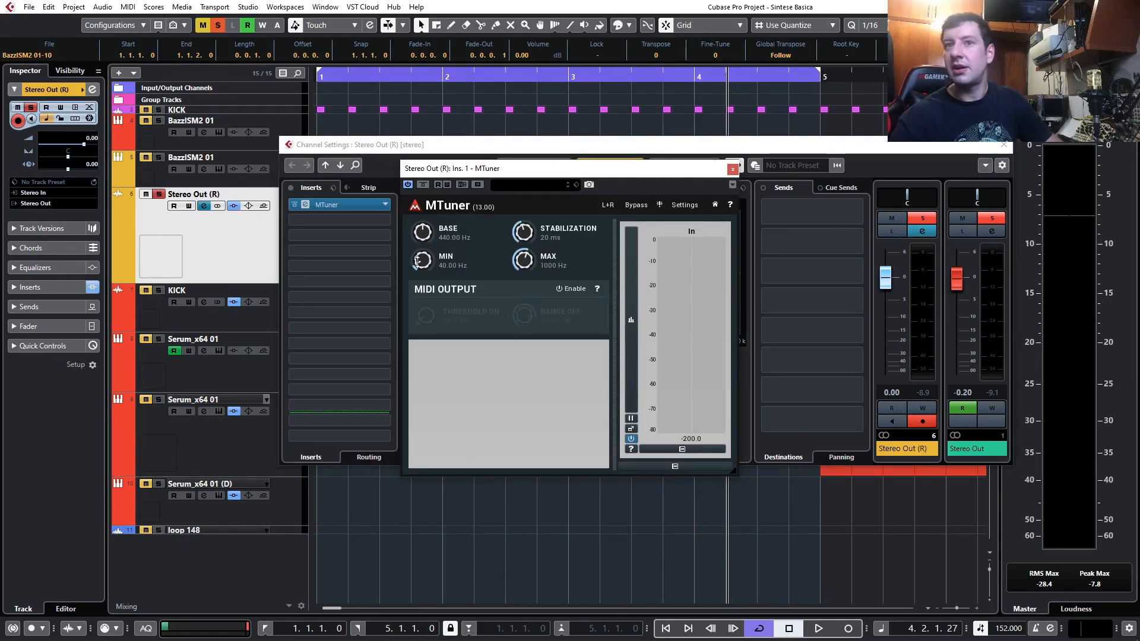
Set MTuner's detection range to MIN 20.00 Hz and MAX 20.0 kHz, and close the channel settings.
drag(423, 260, 422, 281)
drag(524, 261, 525, 261)
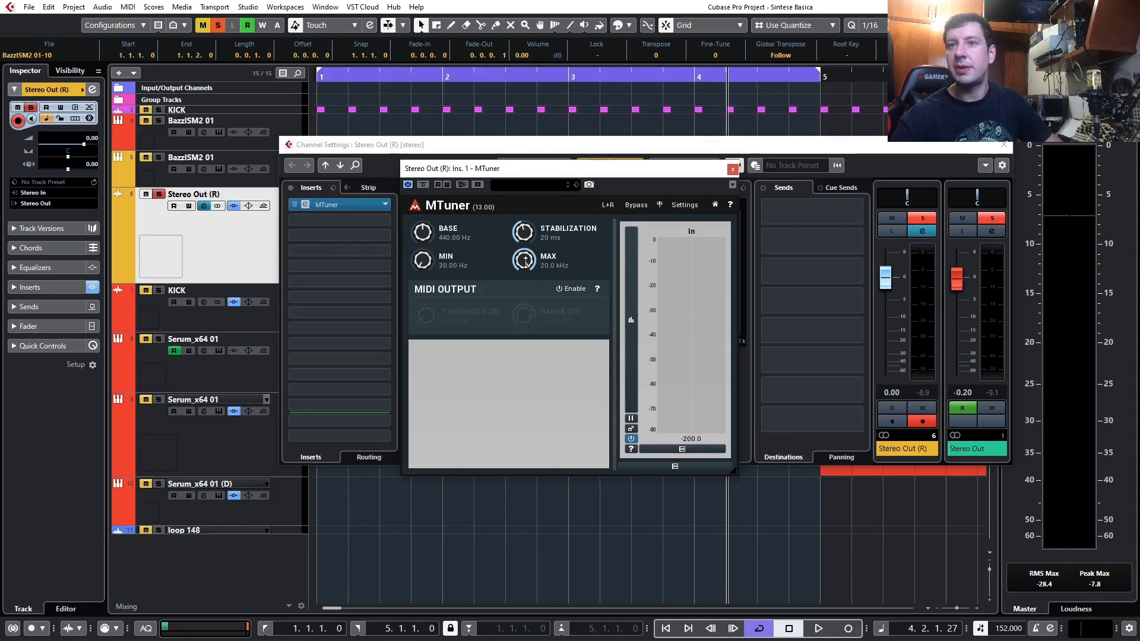
click(1002, 145)
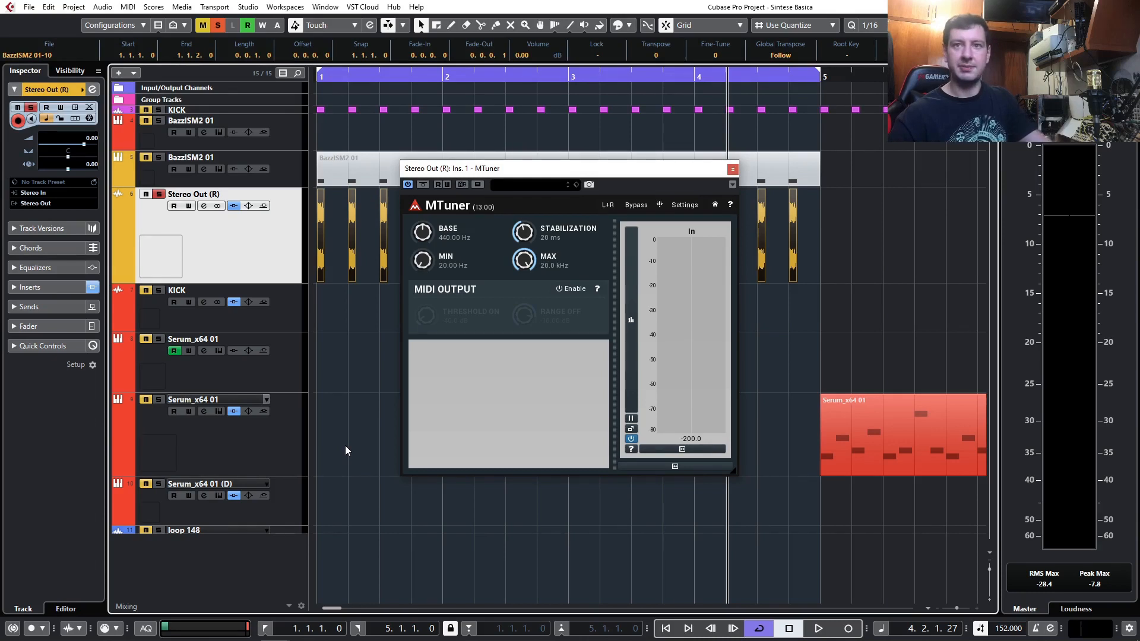
Play the kick pattern through MTuner to read its note and frequency, then stop playback and close the tuner.
key(space)
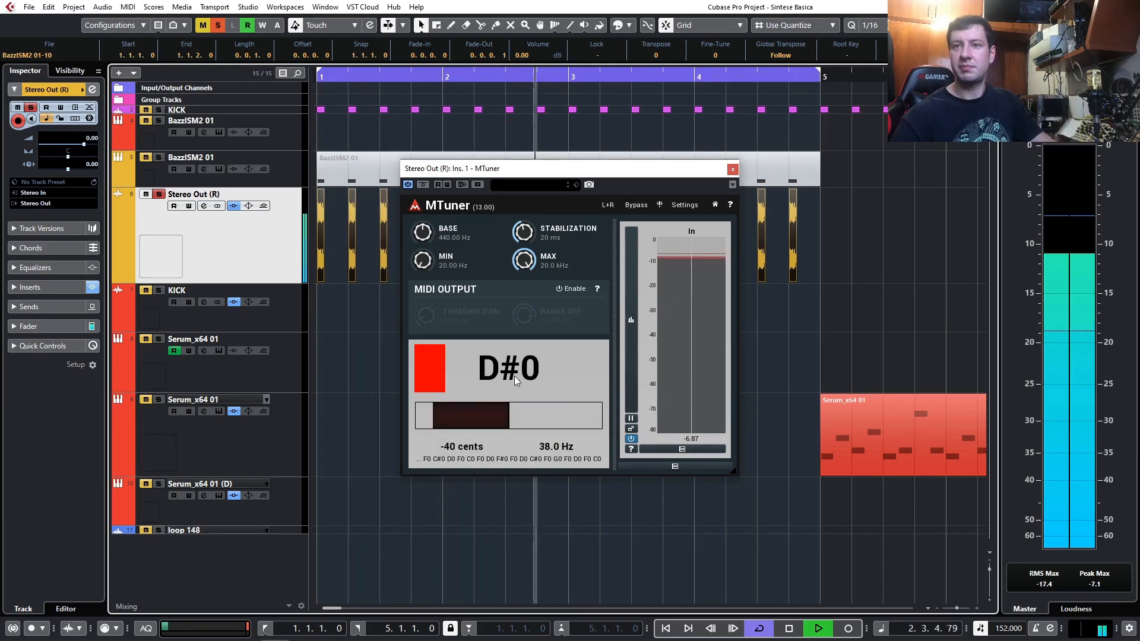
key(space)
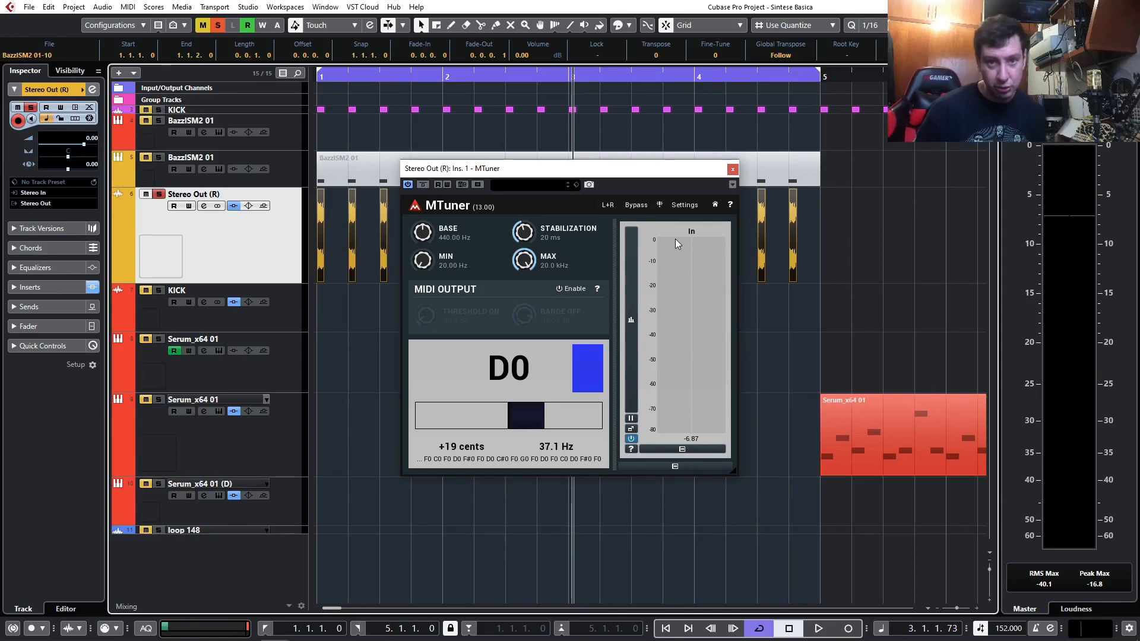
click(730, 170)
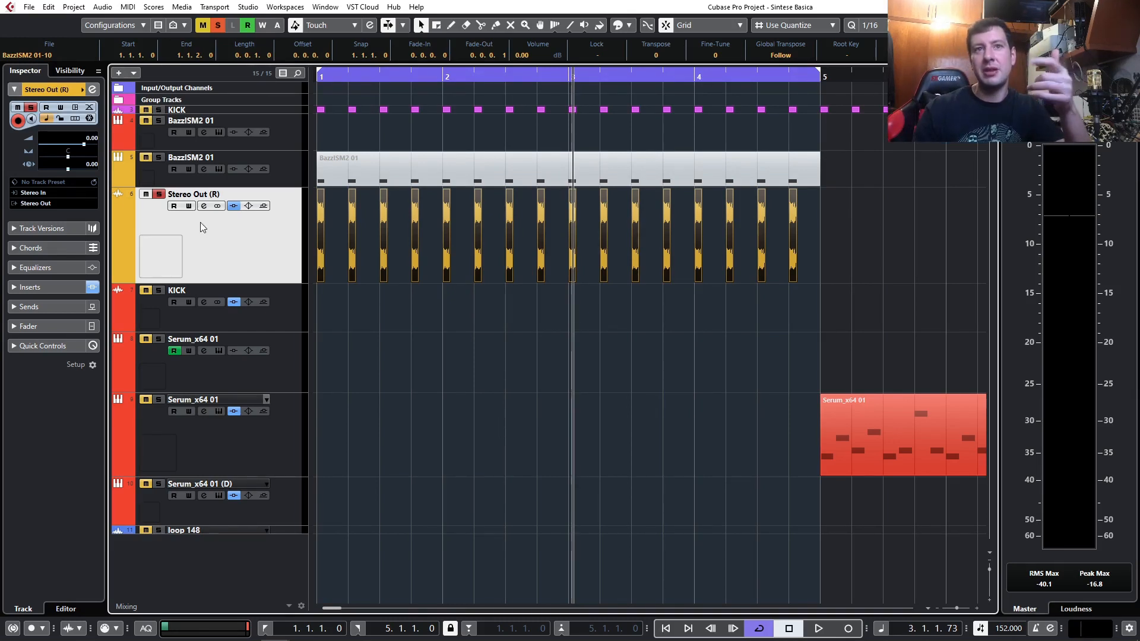
Rename the Stereo Out (R) track as KICK NEW.
double_click(199, 194)
text(KICK NEW)
key(Return)
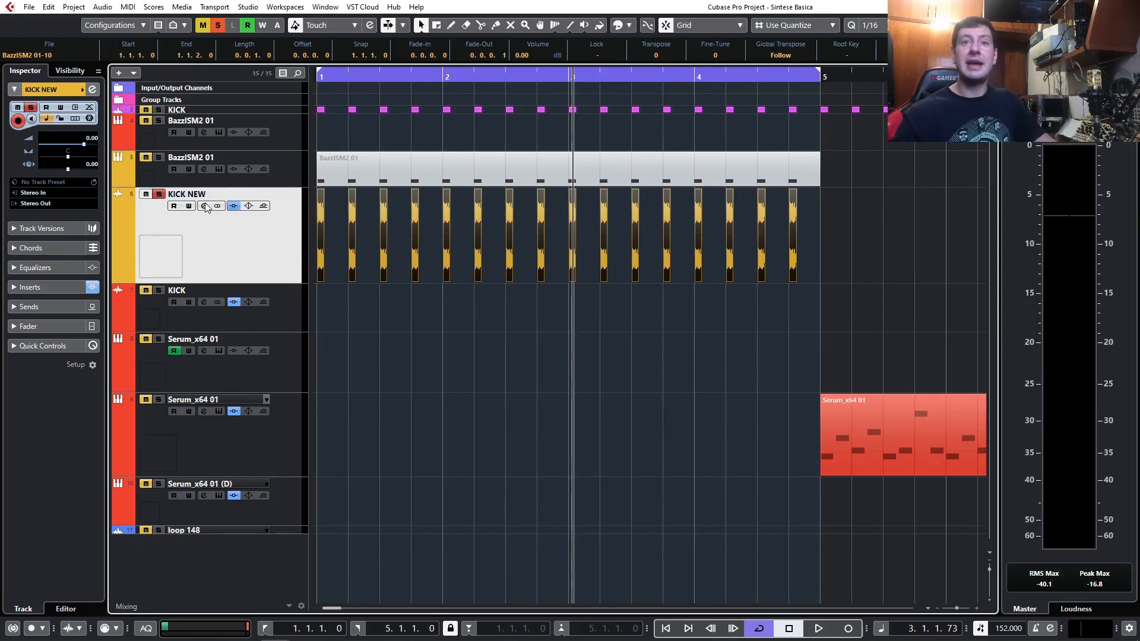
Open the KICK NEW channel settings, replace MTuner in the first insert slot with LinEQ Lowband Stereo, and close the equalizer's window.
click(205, 207)
drag(351, 208, 353, 209)
click(356, 206)
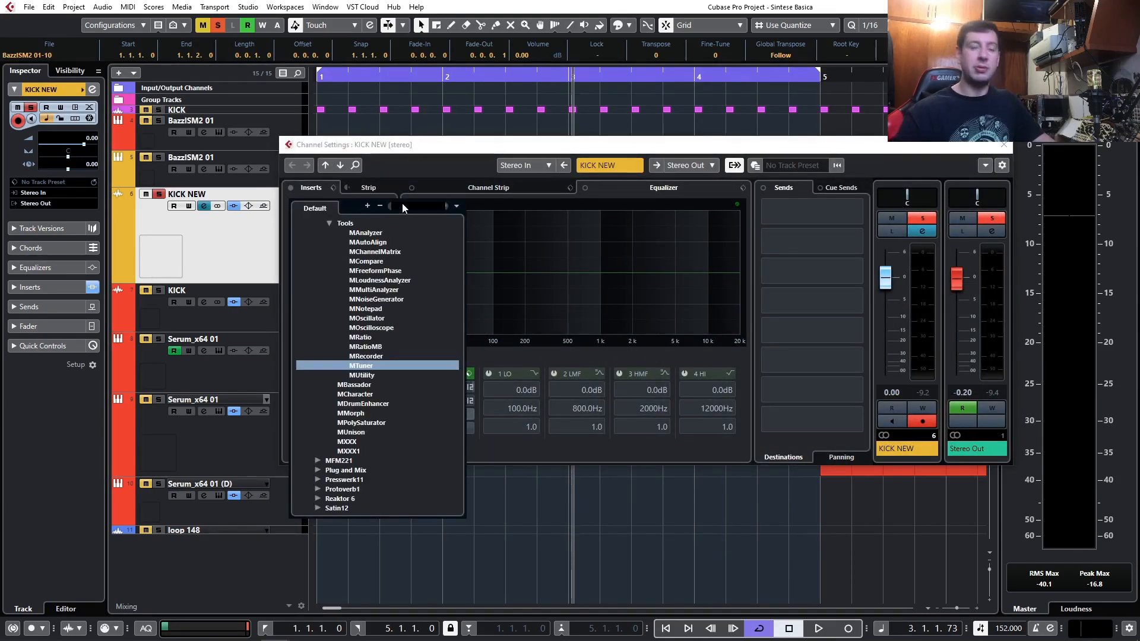
text(LIN)
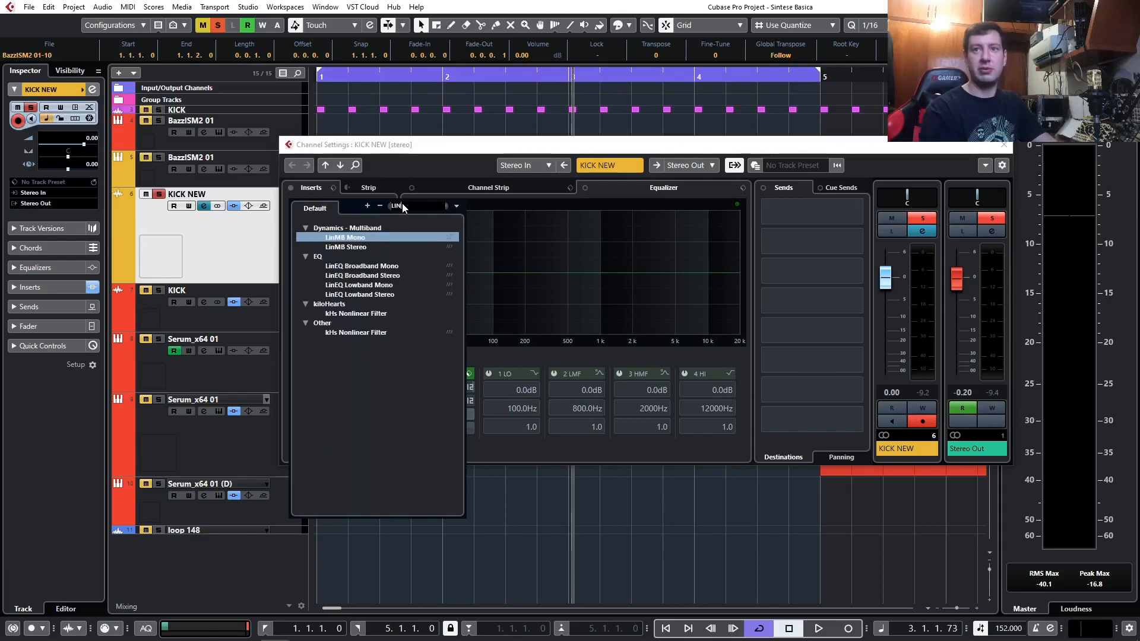
click(386, 295)
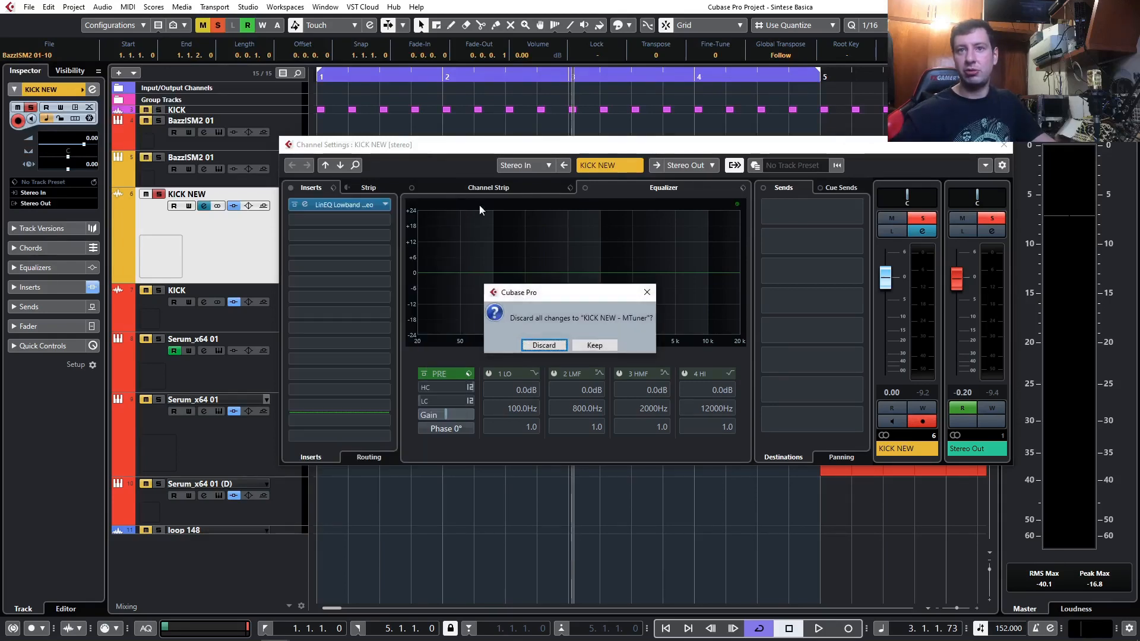
click(544, 345)
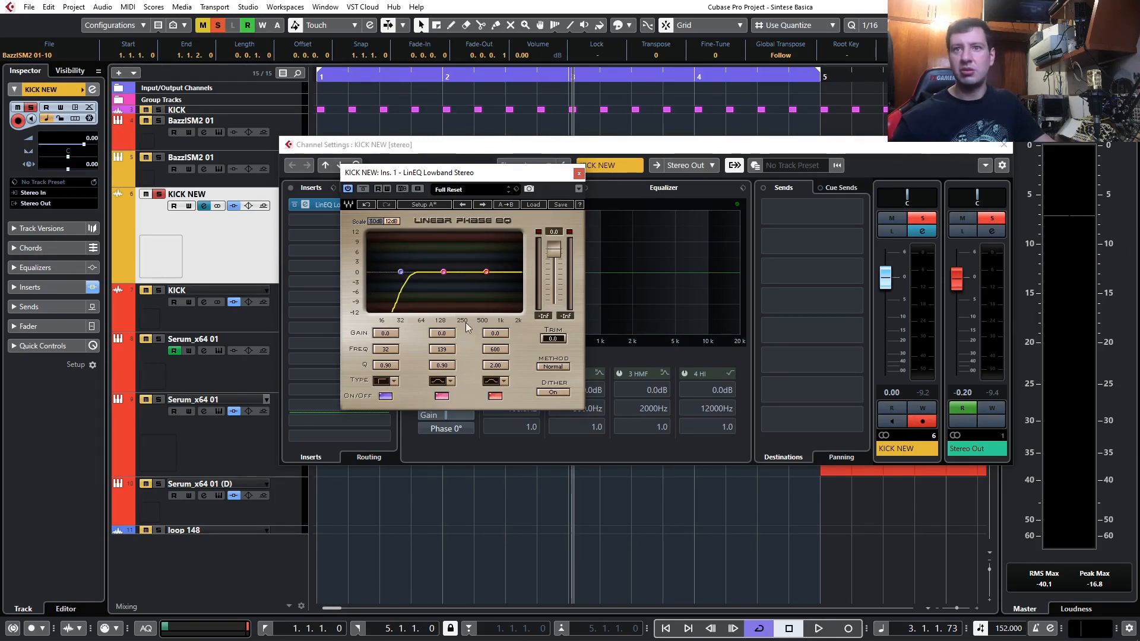
click(578, 174)
drag(898, 145, 860, 296)
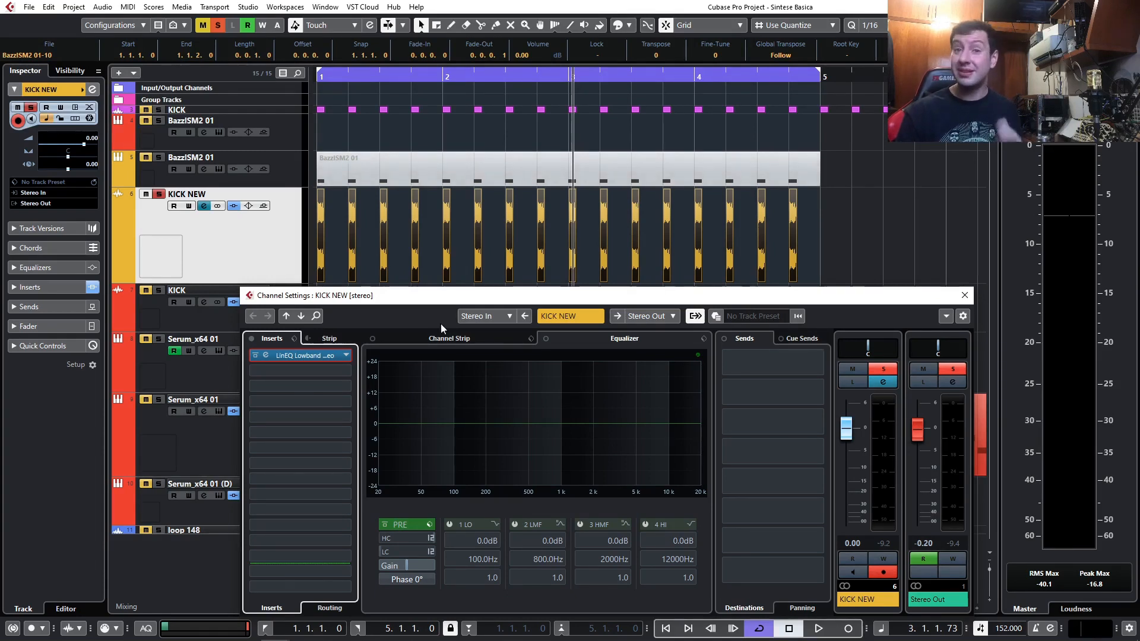
Load UAD Little Labs VOG in KICK NEW's second insert slot and place its window beside the channel settings.
click(306, 373)
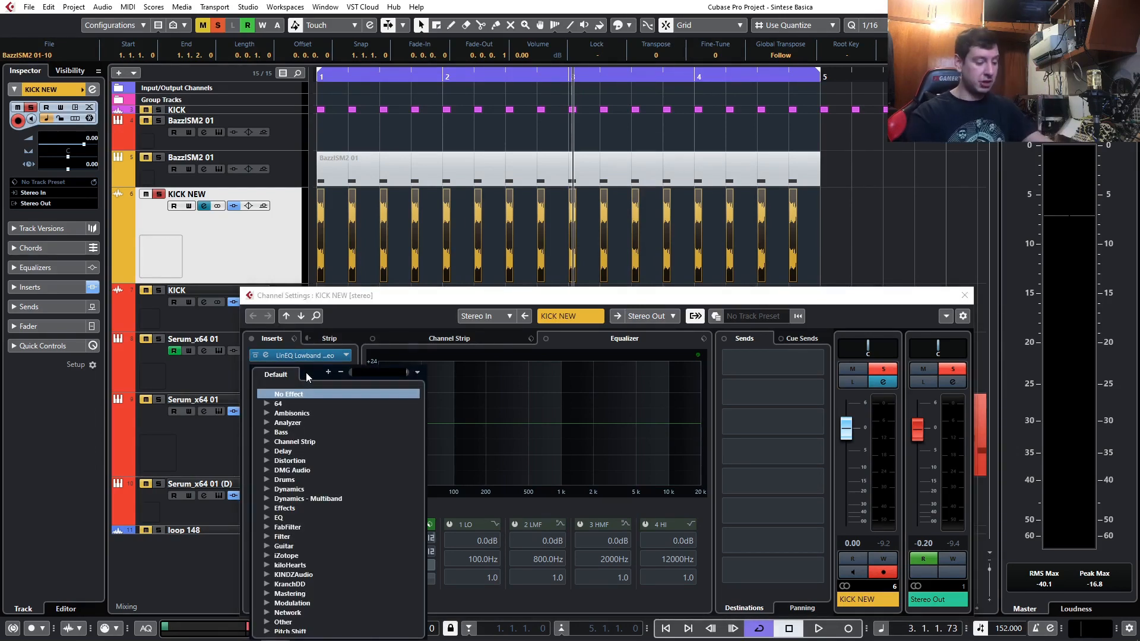
text(VOG)
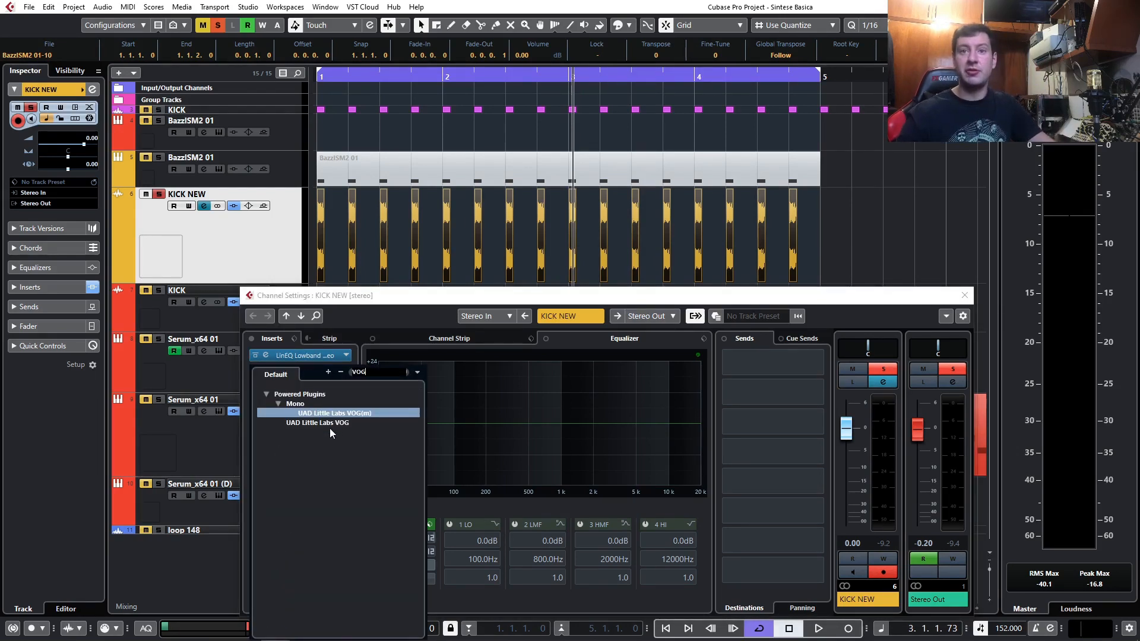
click(330, 423)
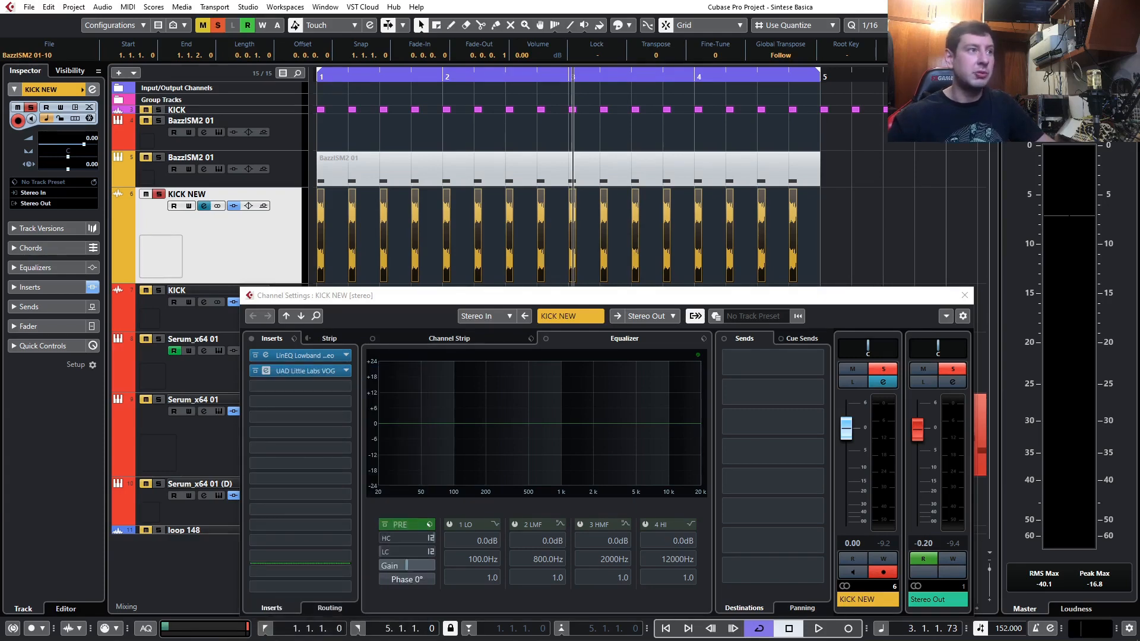
drag(588, 300, 441, 254)
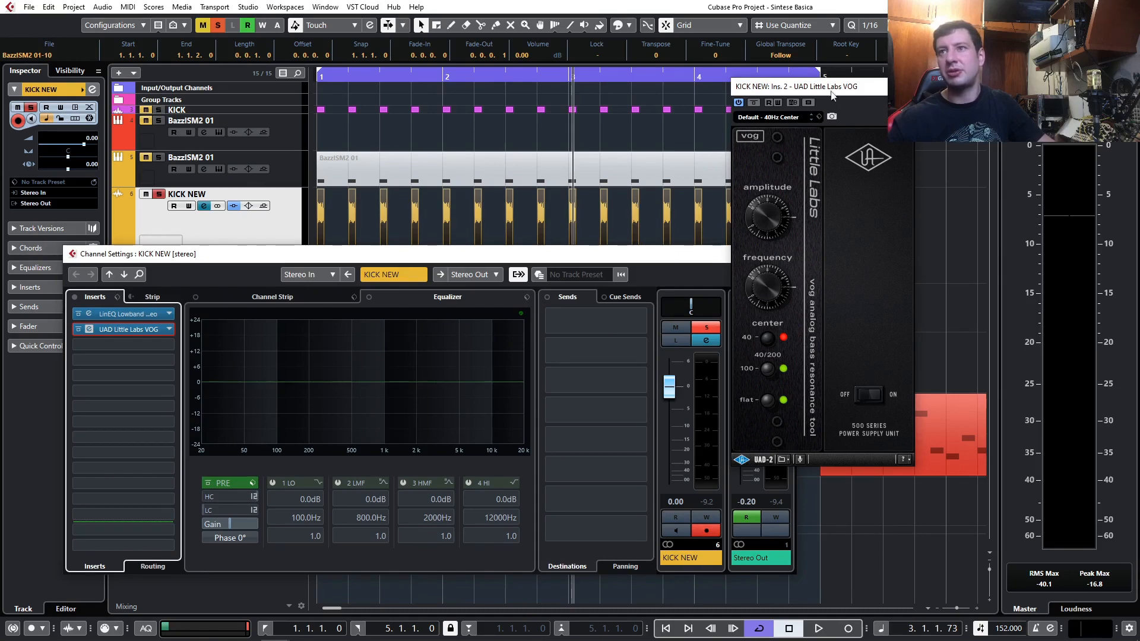
drag(832, 97, 903, 101)
drag(713, 264, 696, 257)
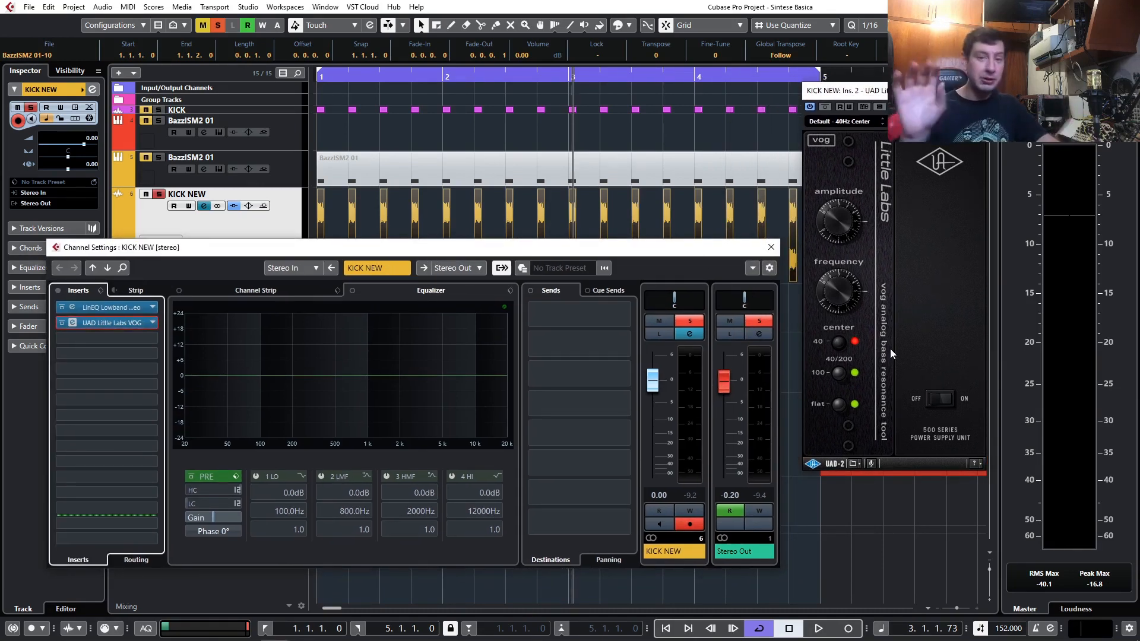
click(852, 238)
drag(846, 251, 846, 263)
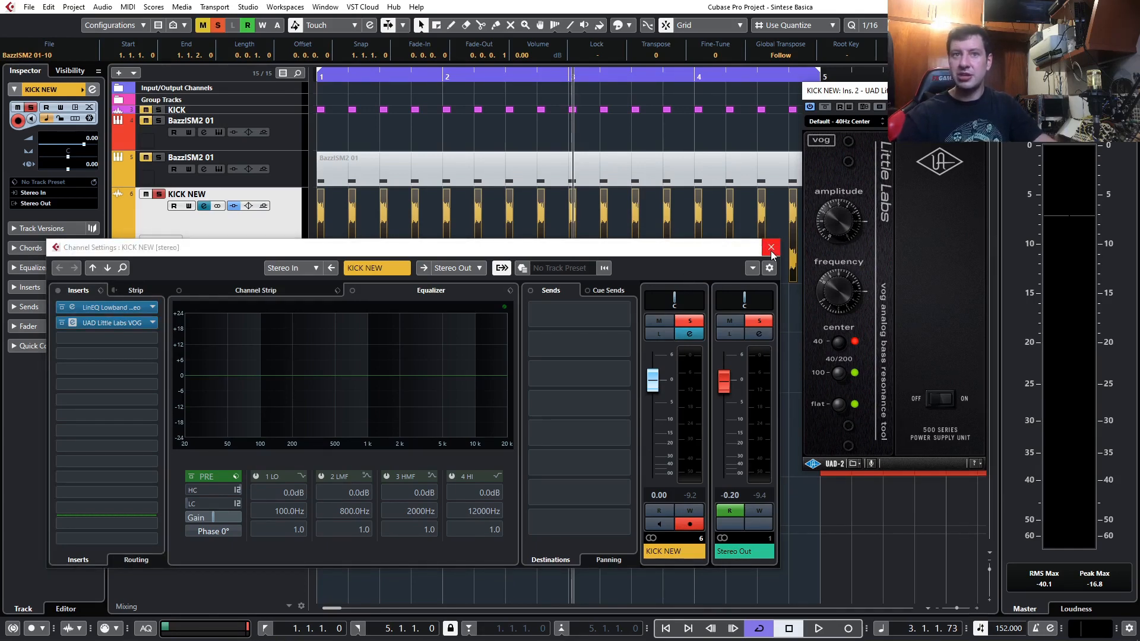
Play the kick pattern and compare it with VOG bypassed, powered off and active, then stop playback and close the VOG window.
click(61, 323)
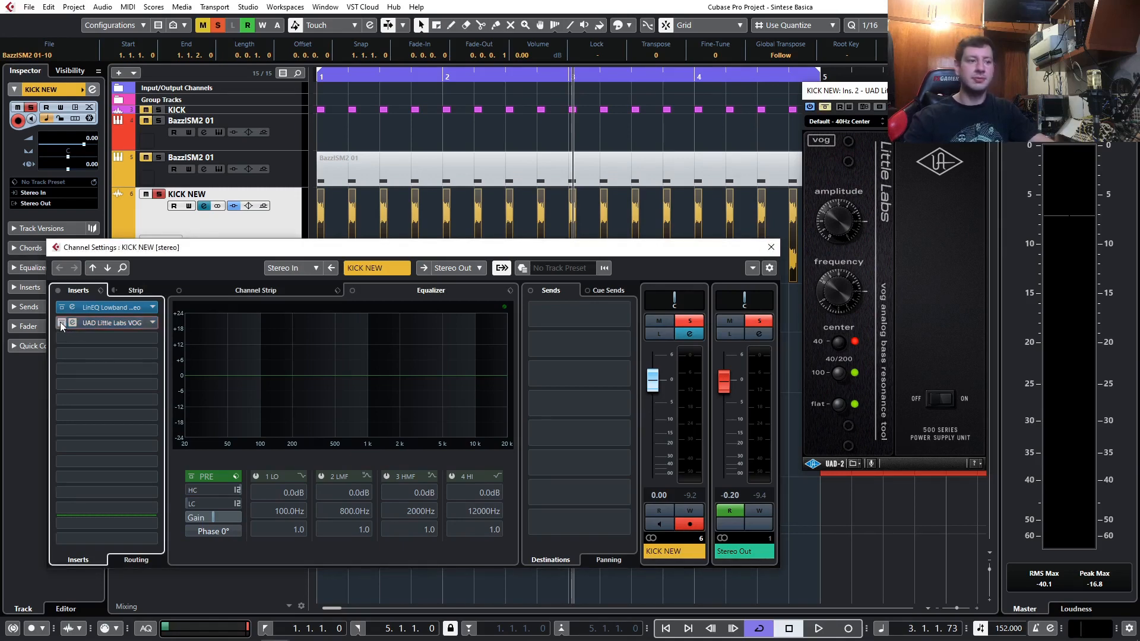
key(space)
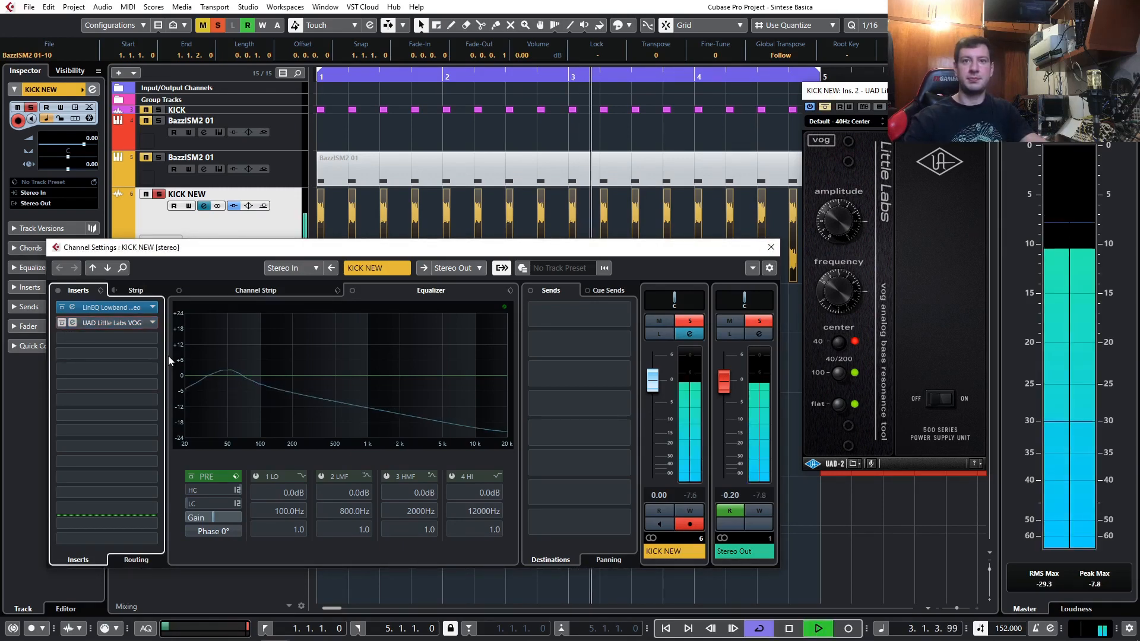
click(61, 322)
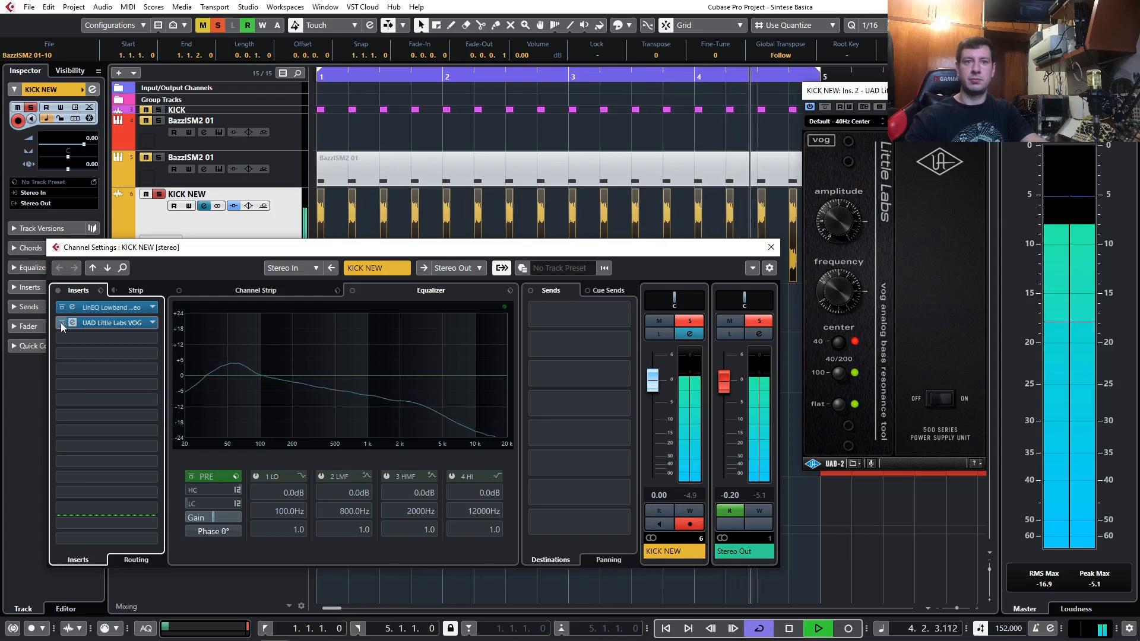
click(947, 400)
click(930, 401)
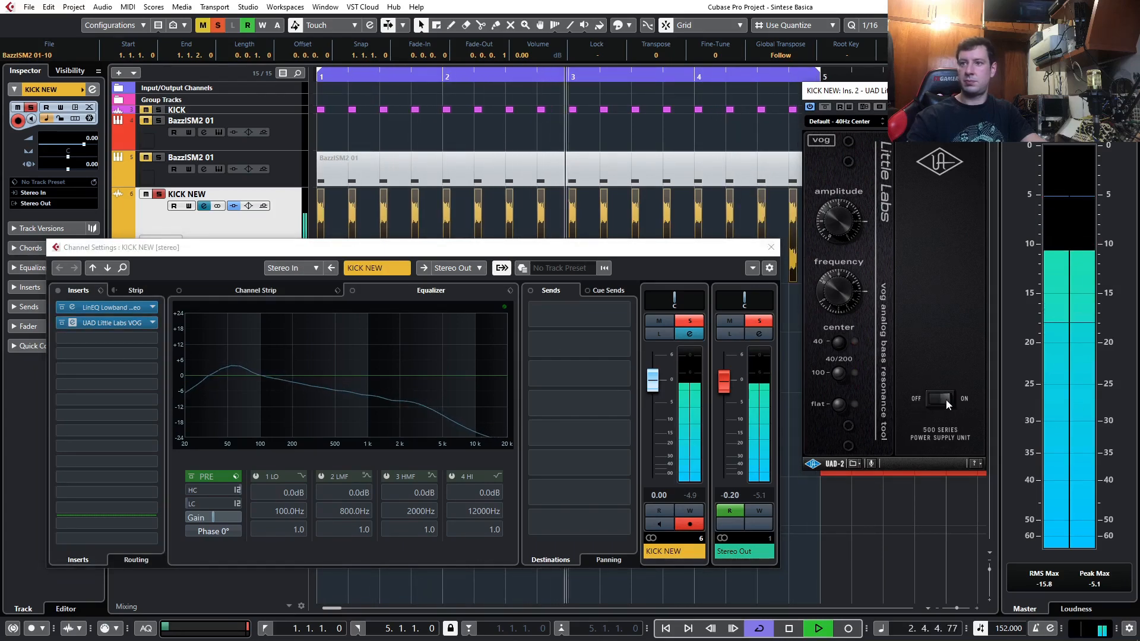
click(946, 401)
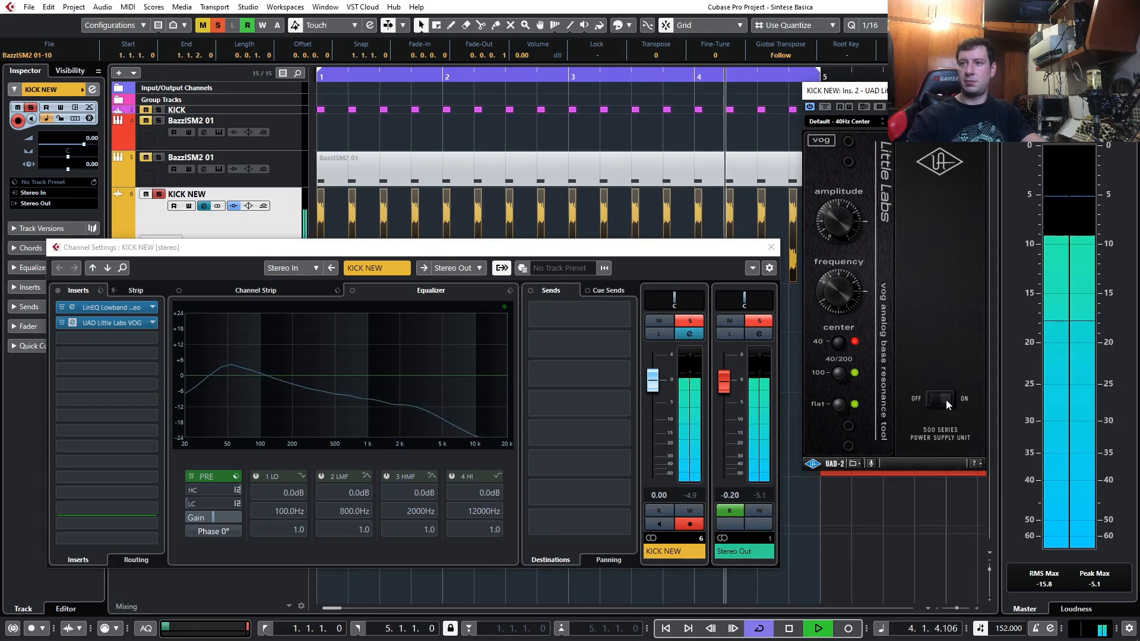
click(932, 404)
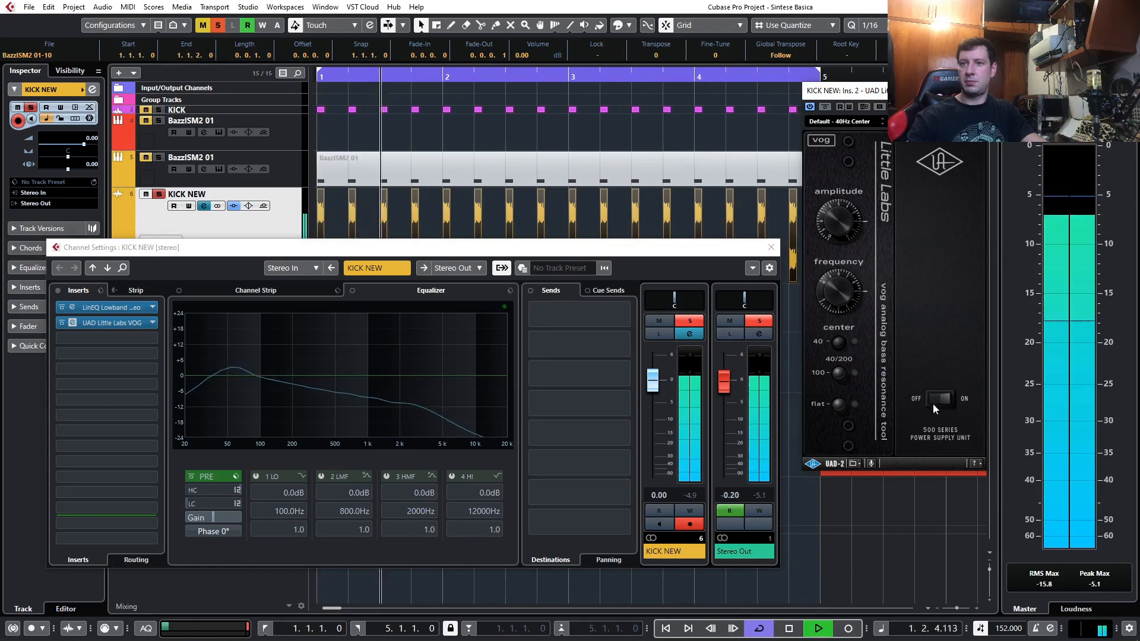
click(945, 399)
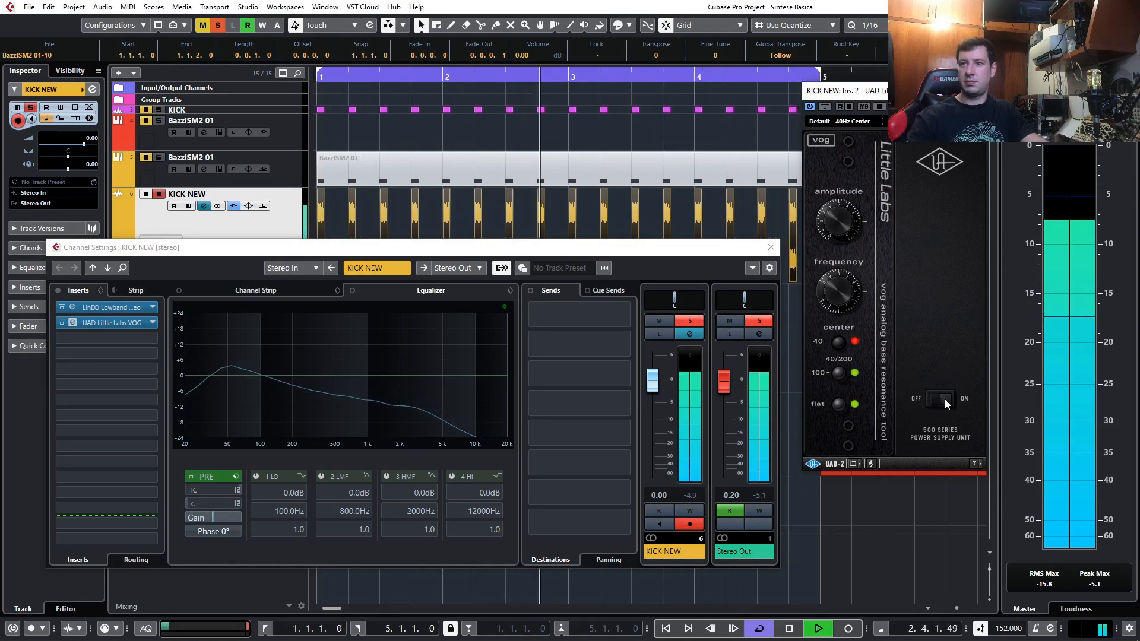
key(space)
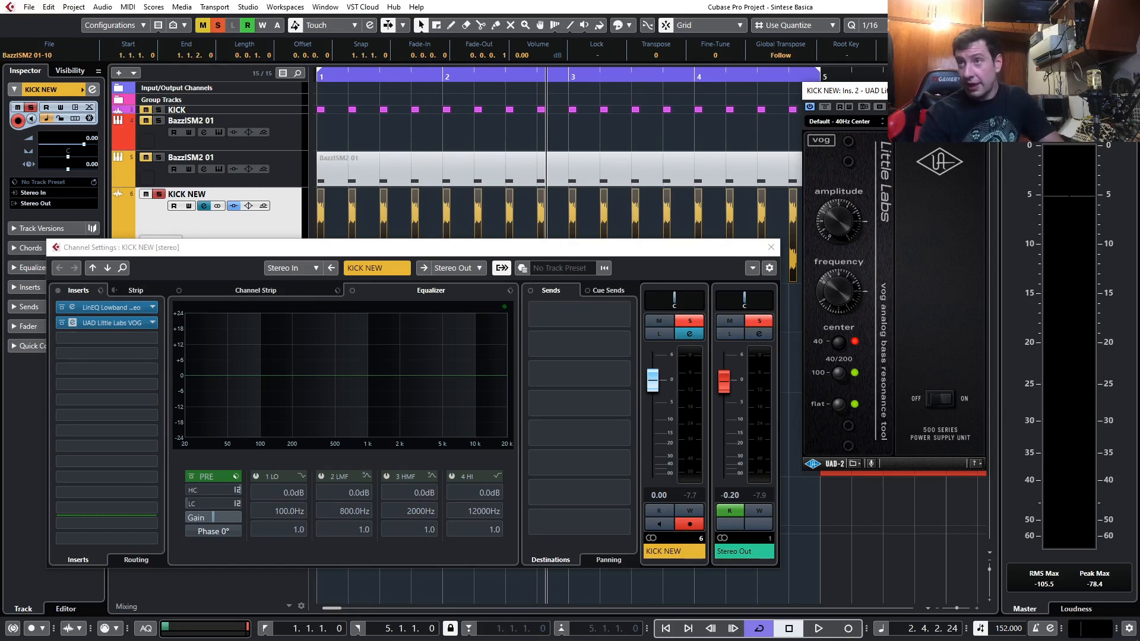
click(978, 91)
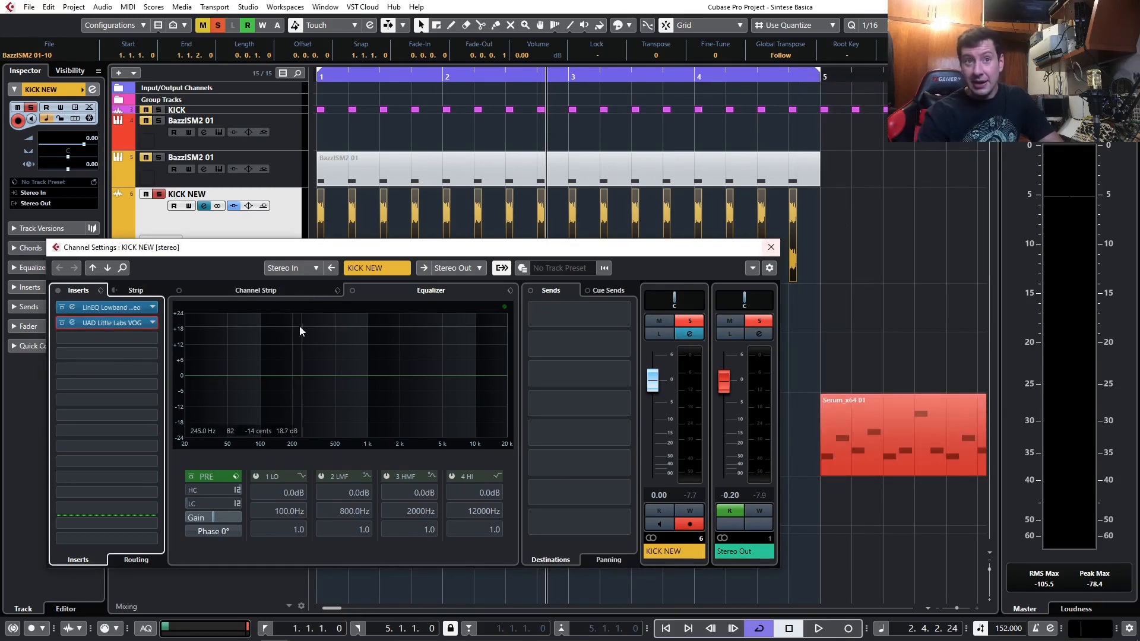
Load BarkOfDog2 in KICK NEW's third insert slot and set its frequency to 55 Hz and its boost to 3.6 dB.
click(136, 340)
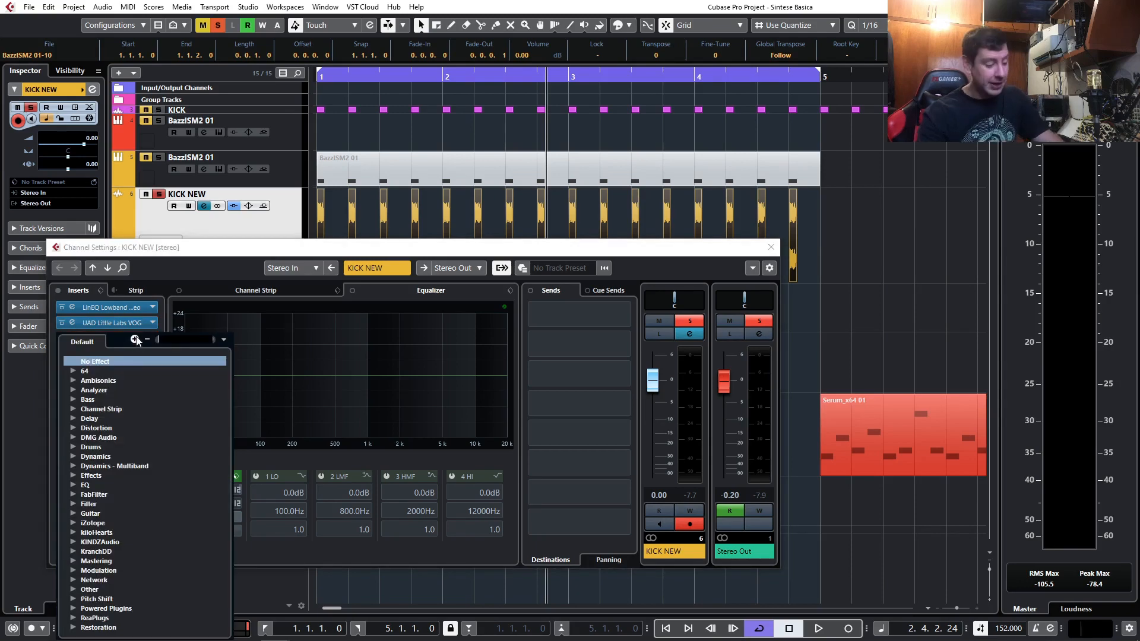
text(BAR)
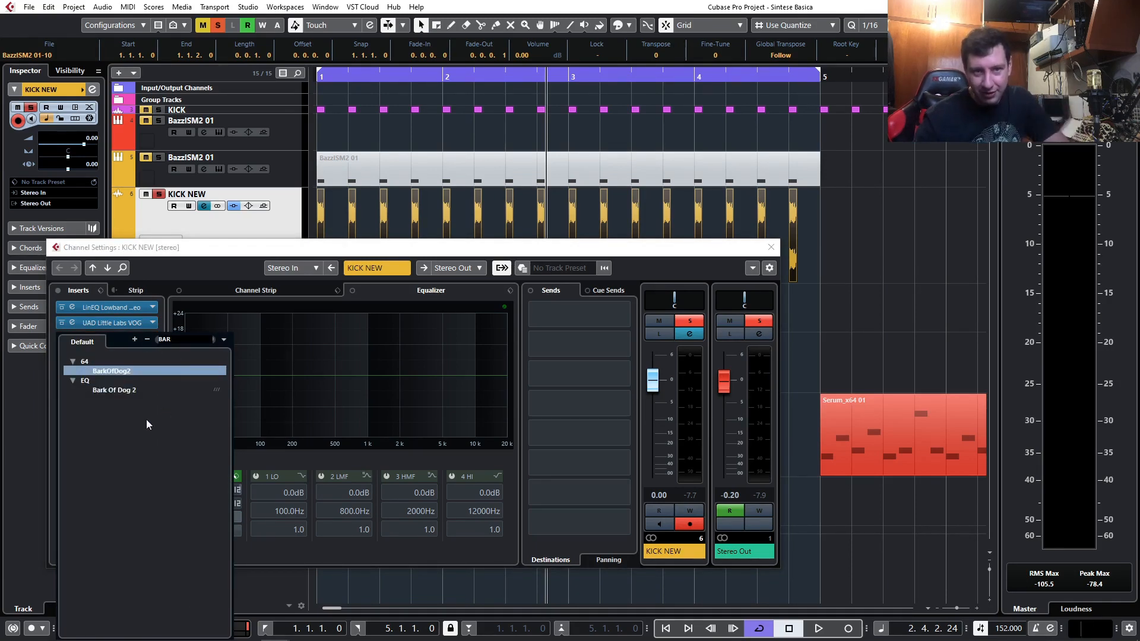
click(126, 373)
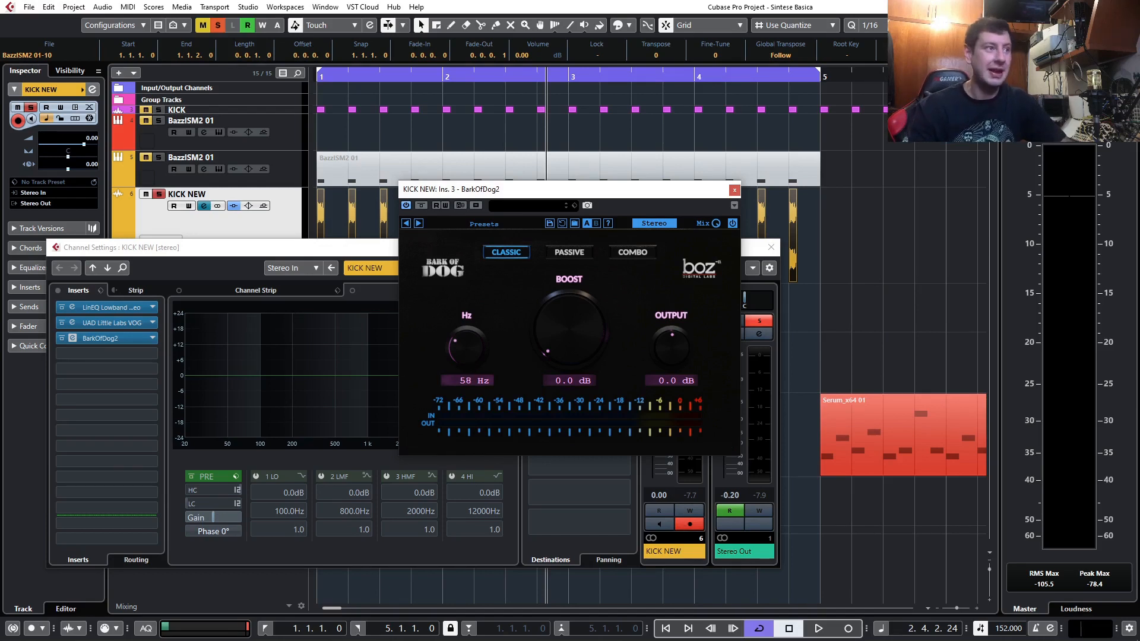
click(102, 322)
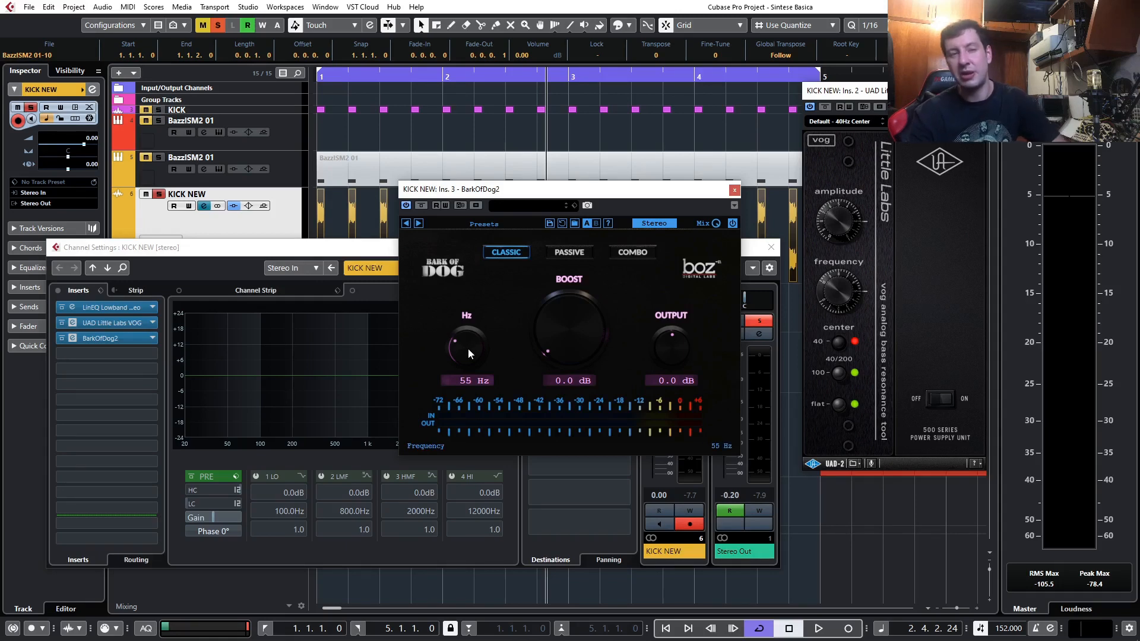
drag(572, 341, 577, 307)
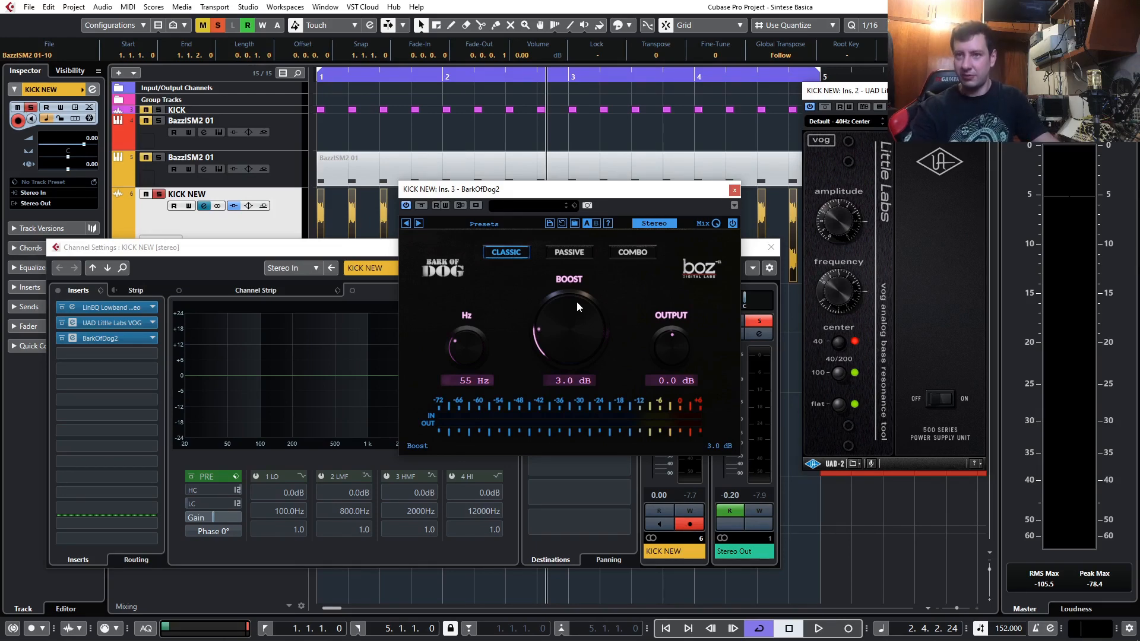
drag(576, 301, 576, 294)
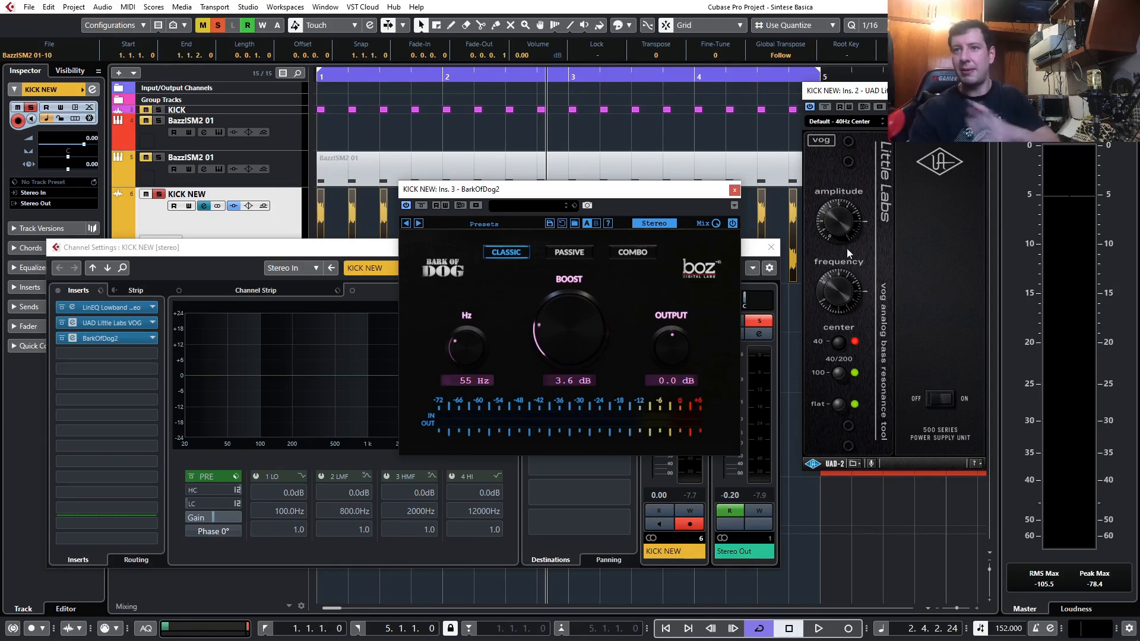
Bypass both the VOG and BarkOfDog2 inserts and close the VOG window.
click(61, 324)
click(62, 339)
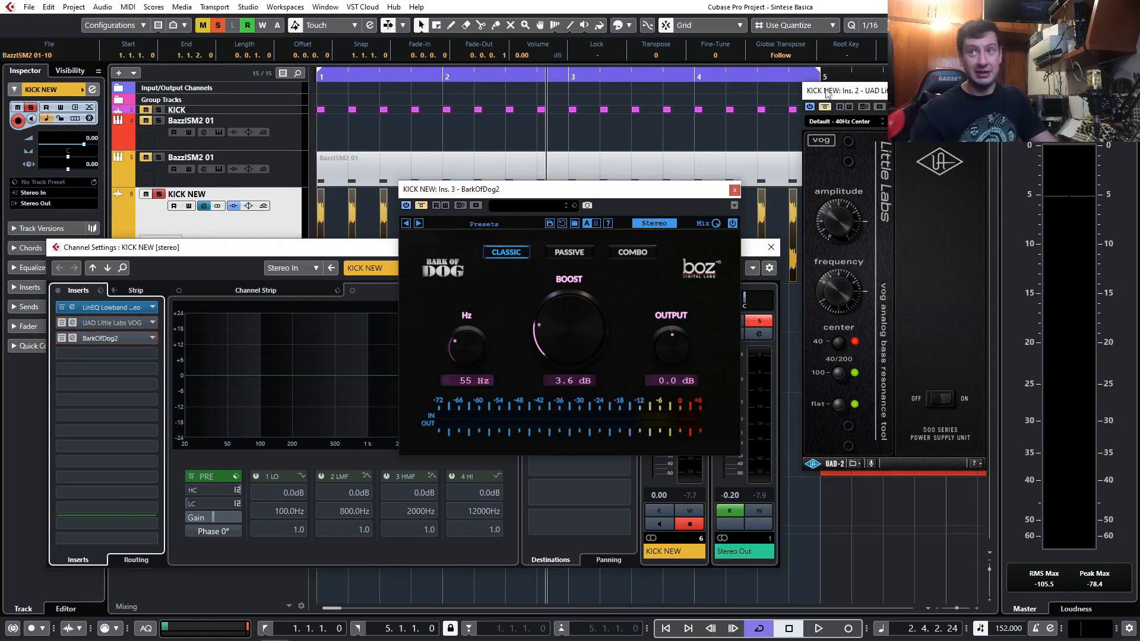
click(72, 322)
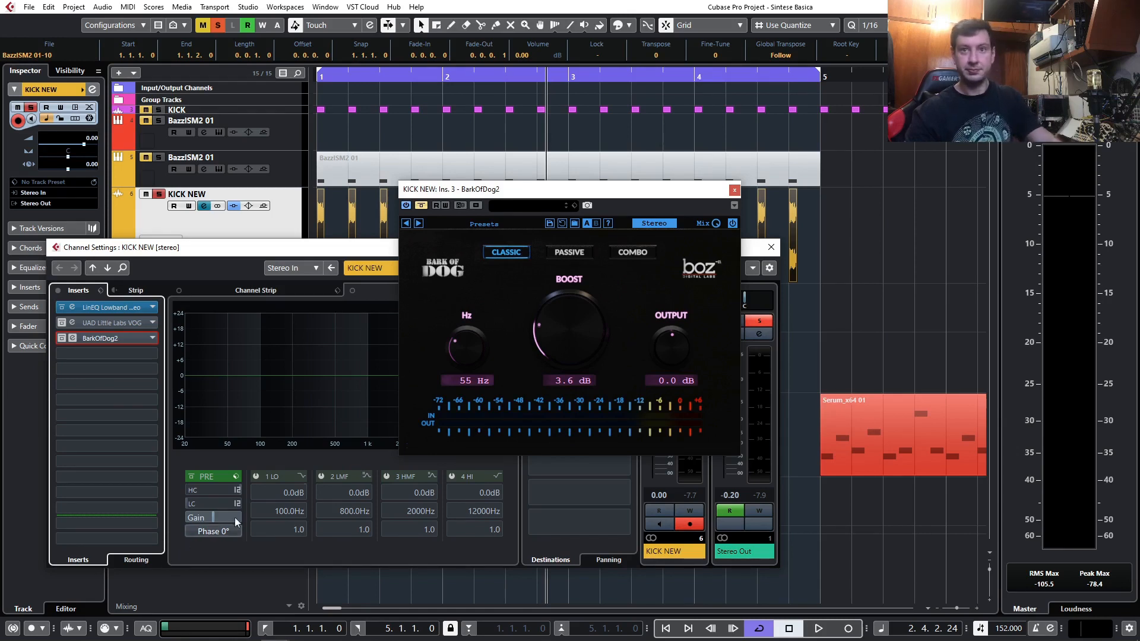
Play the kick pattern and compare it with the BarkOfDog2 insert active and bypassed.
click(561, 195)
key(space)
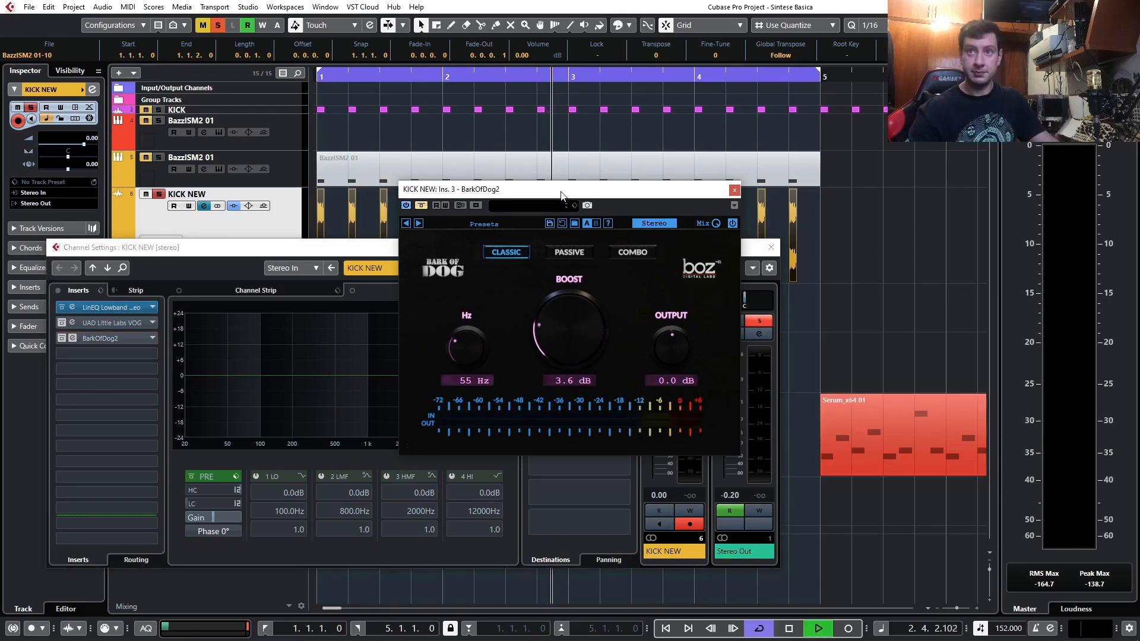
click(60, 338)
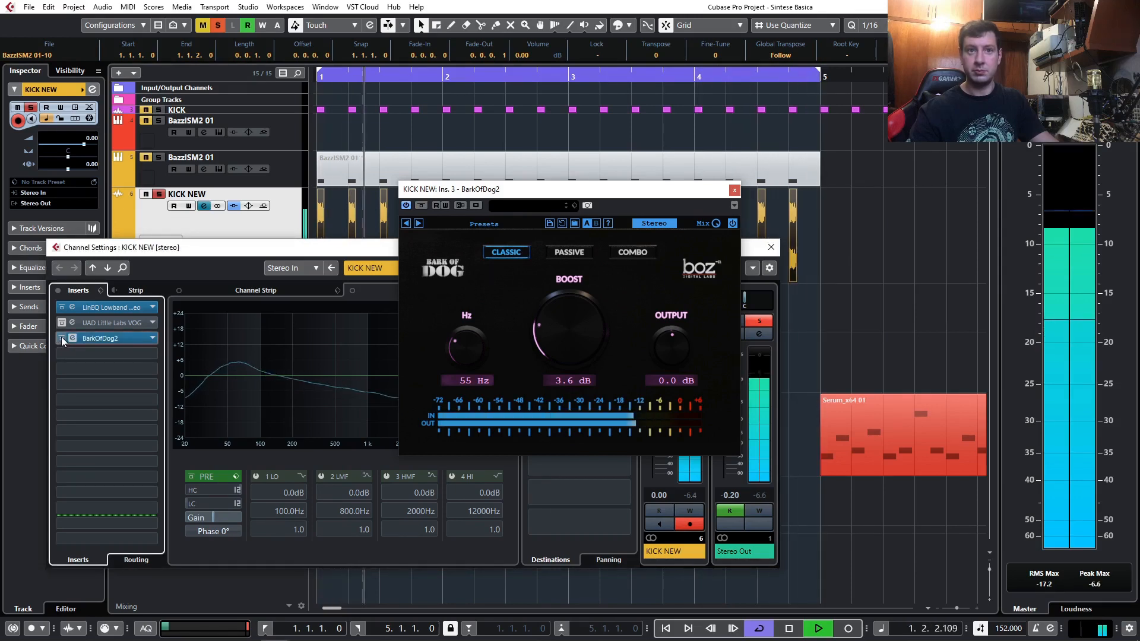
click(61, 338)
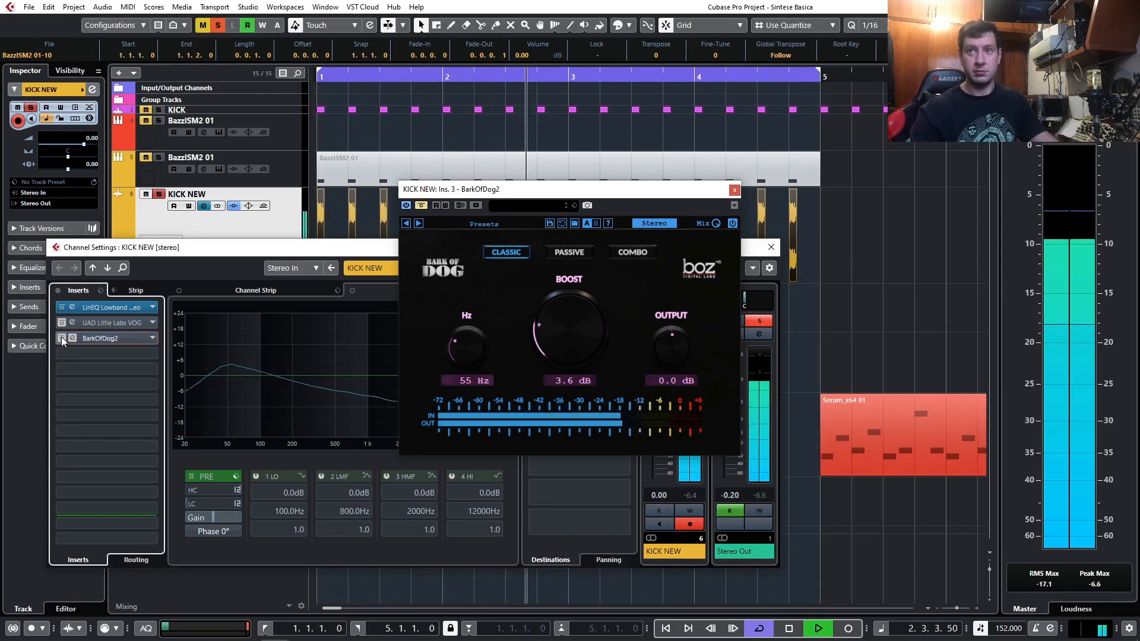
click(62, 338)
click(62, 338)
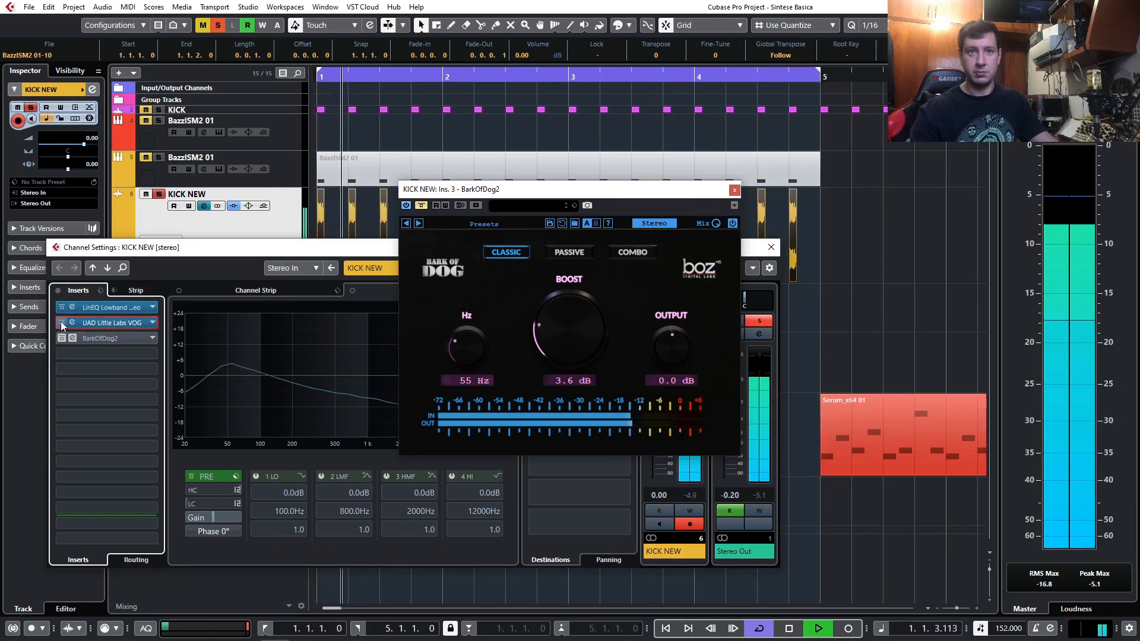
Compare VOG against BarkOfDog2 during playback, leave only BarkOfDog2 active with VOG bypassed, and stop playback.
click(62, 324)
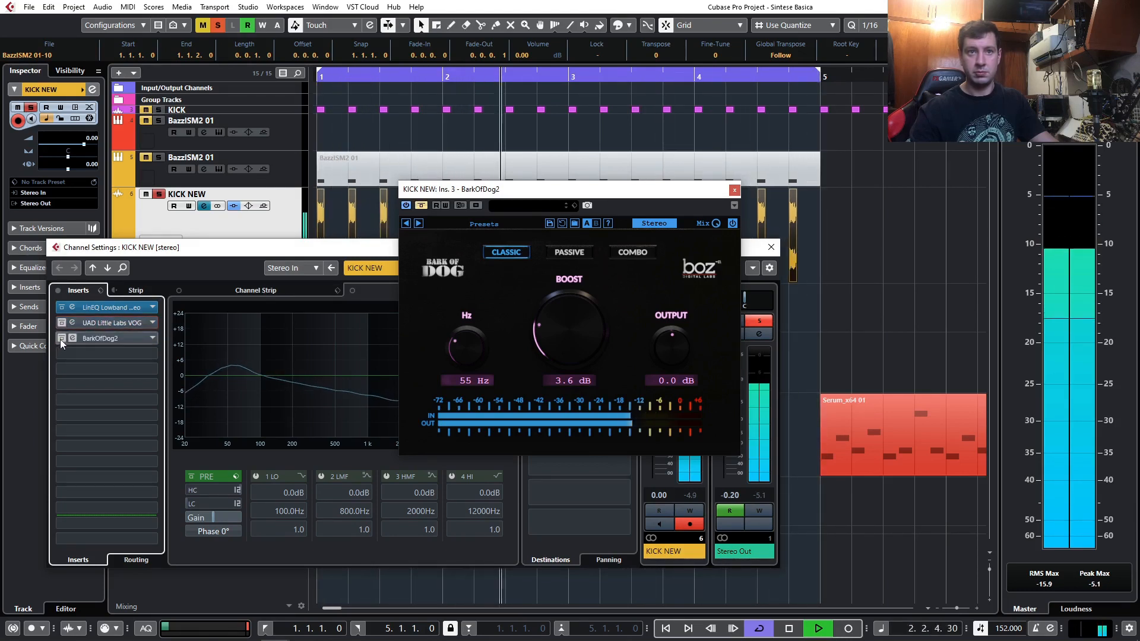
click(62, 338)
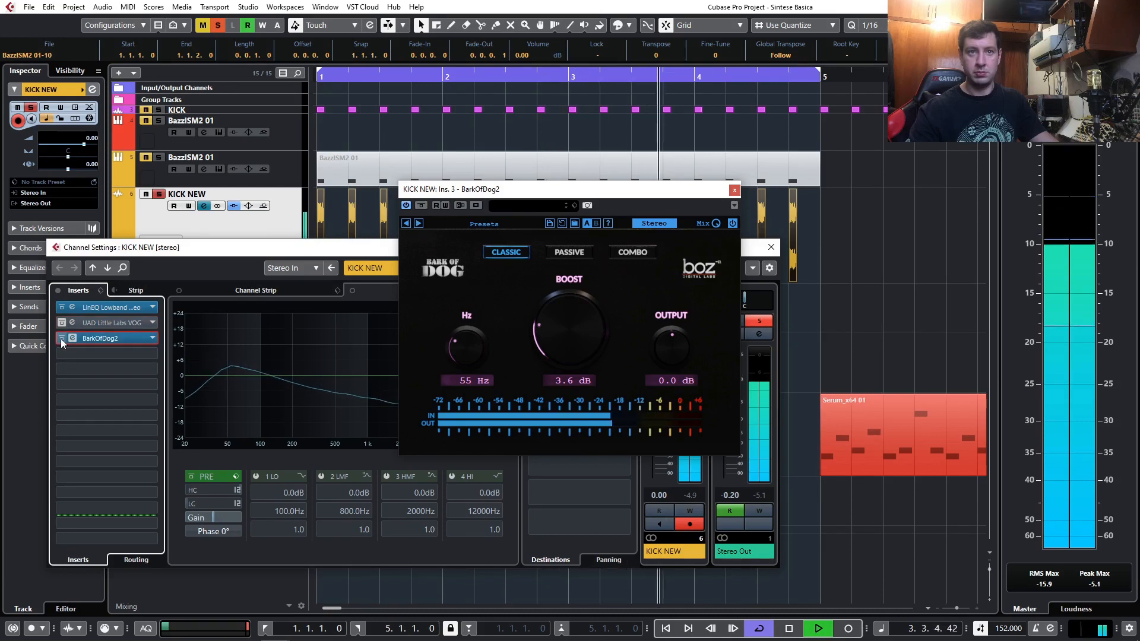
click(61, 339)
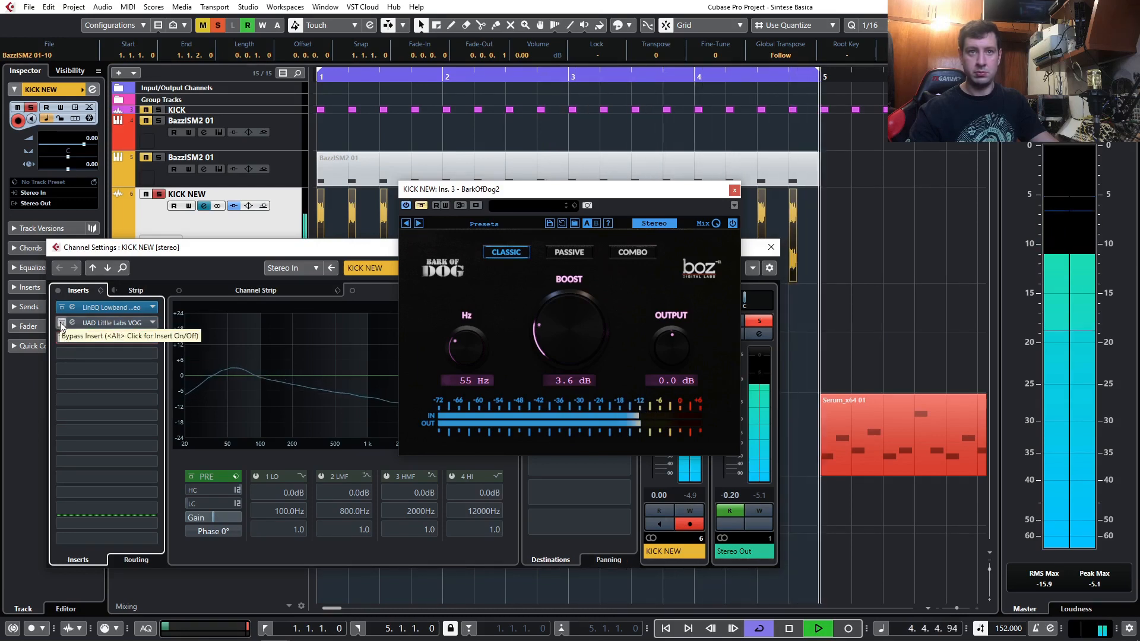
click(61, 323)
click(61, 324)
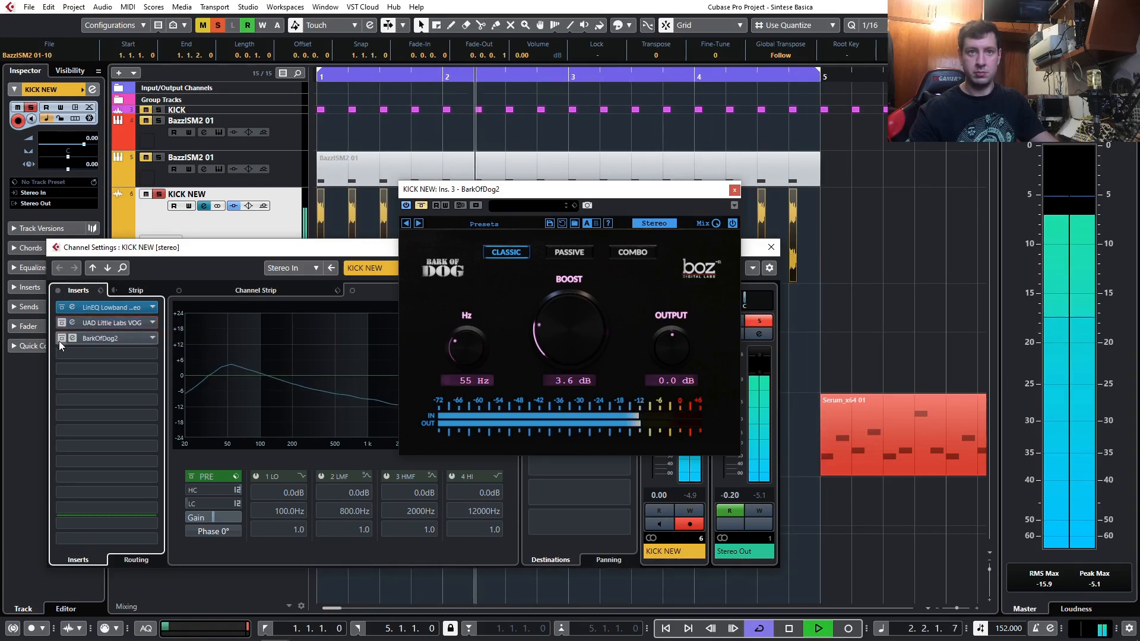
click(61, 338)
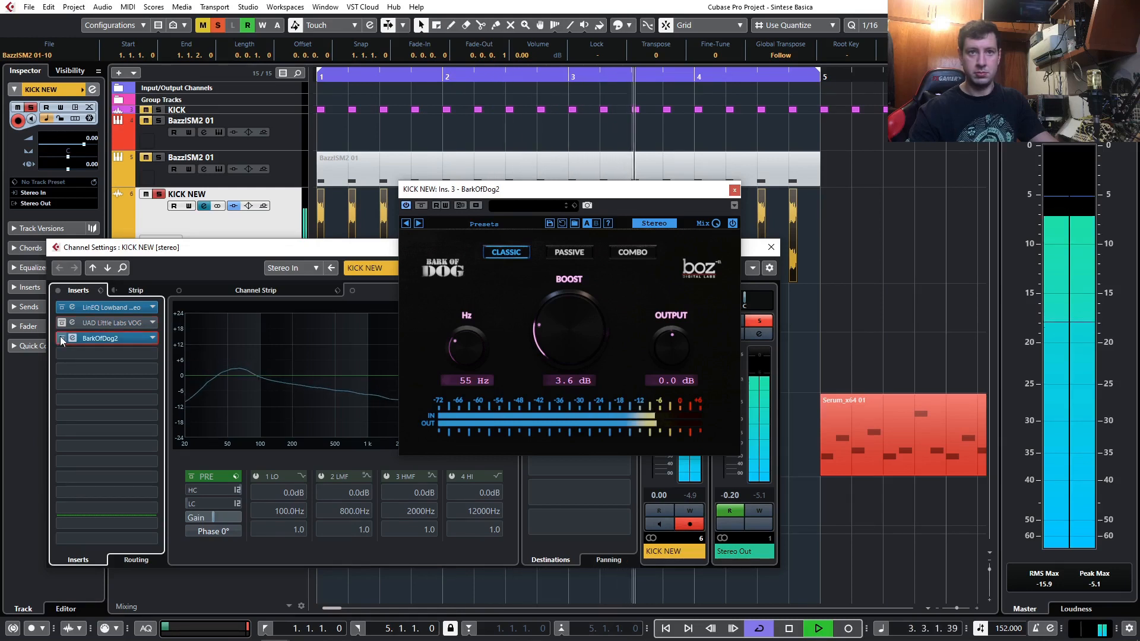
key(space)
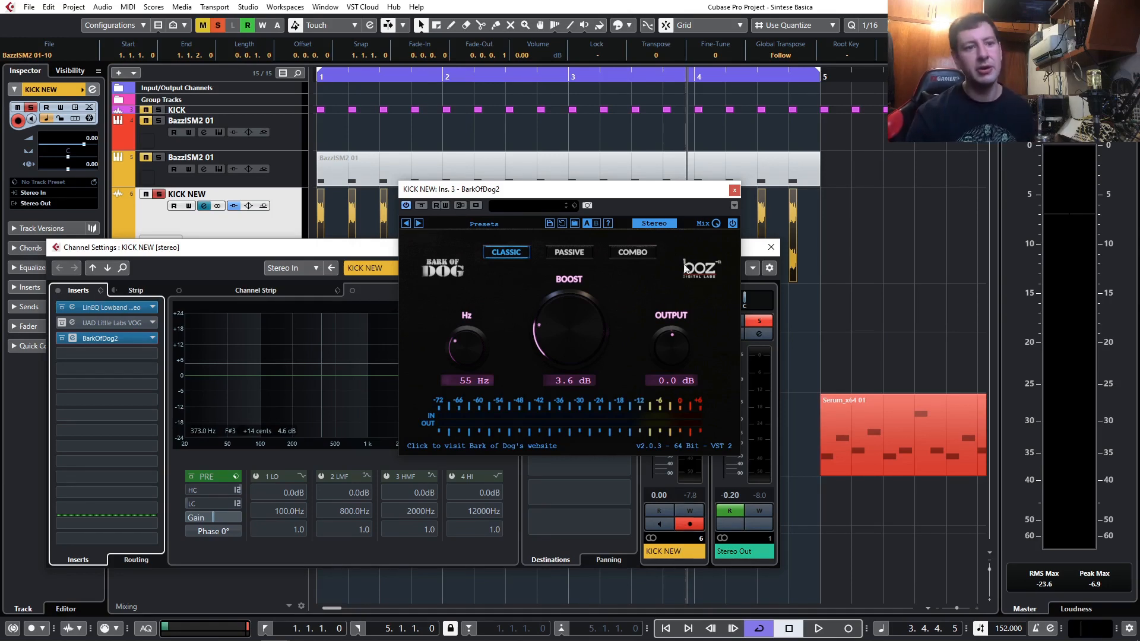
Close the BarkOfDog2 window and load FabFilter Pro-Q 3 in KICK NEW's fourth insert slot.
click(734, 191)
click(120, 356)
text(FAB)
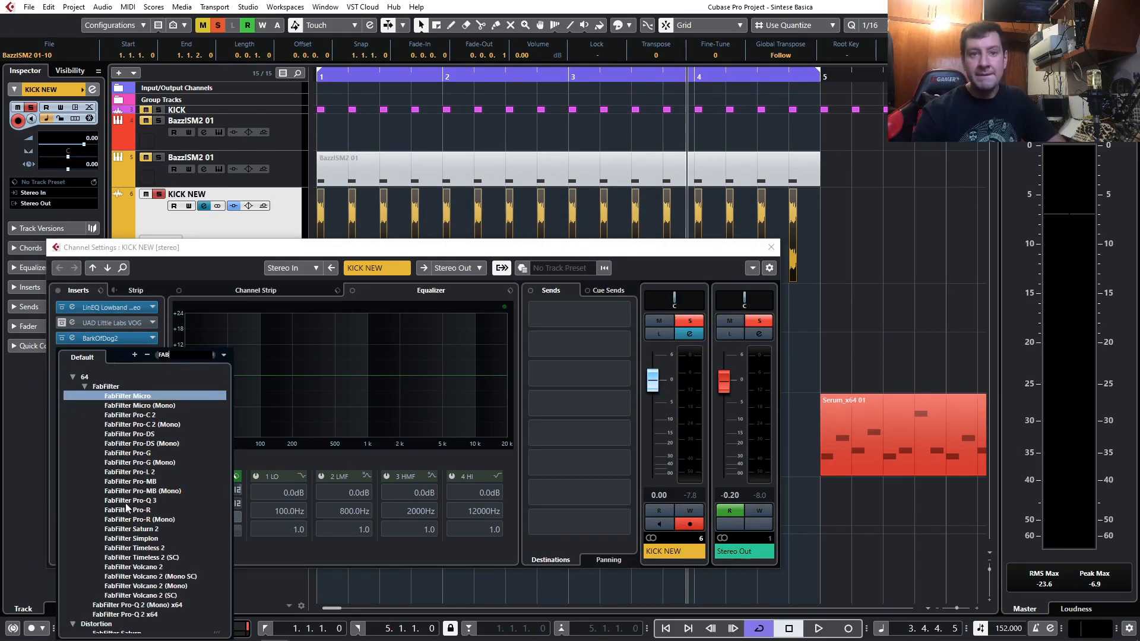
click(127, 502)
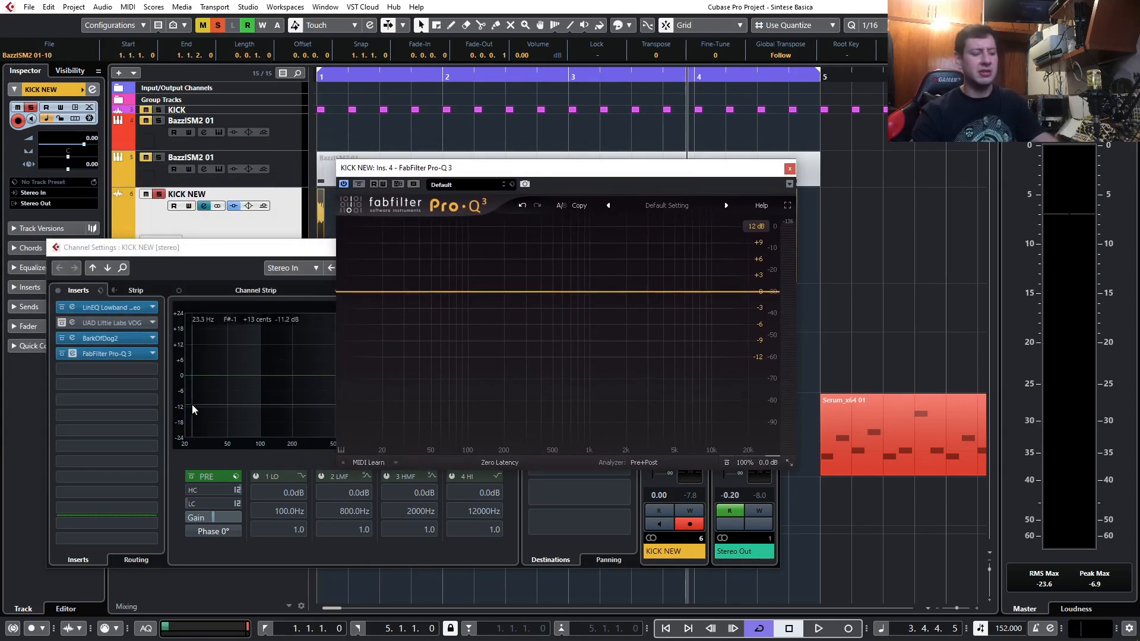
Play the kick and add a Pro-Q 3 bell cut of about 5 dB at about 405 Hz, then stop playback.
key(space)
drag(542, 292, 544, 322)
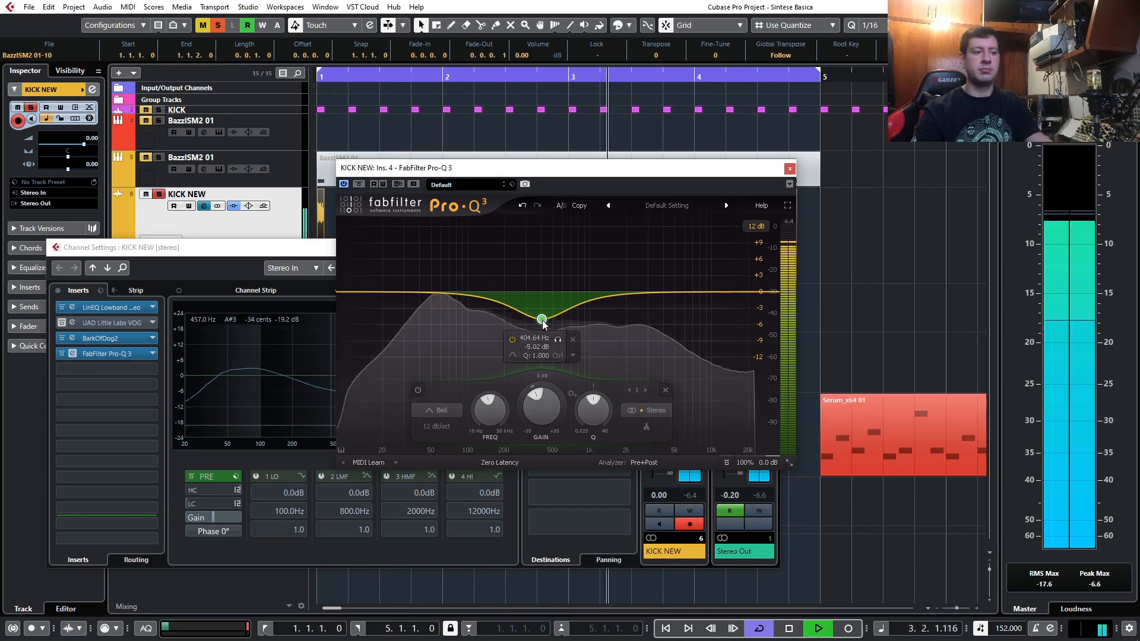
key(space)
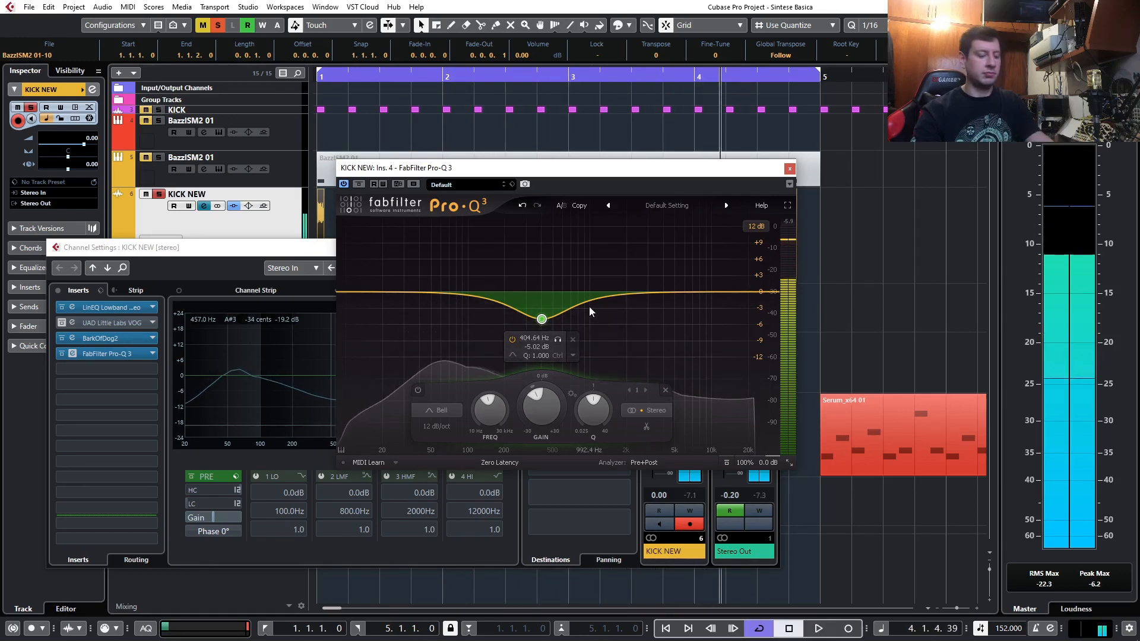
Add a second Pro-Q 3 bell band and shape it during playback into a narrow cut just above 100 Hz.
click(648, 292)
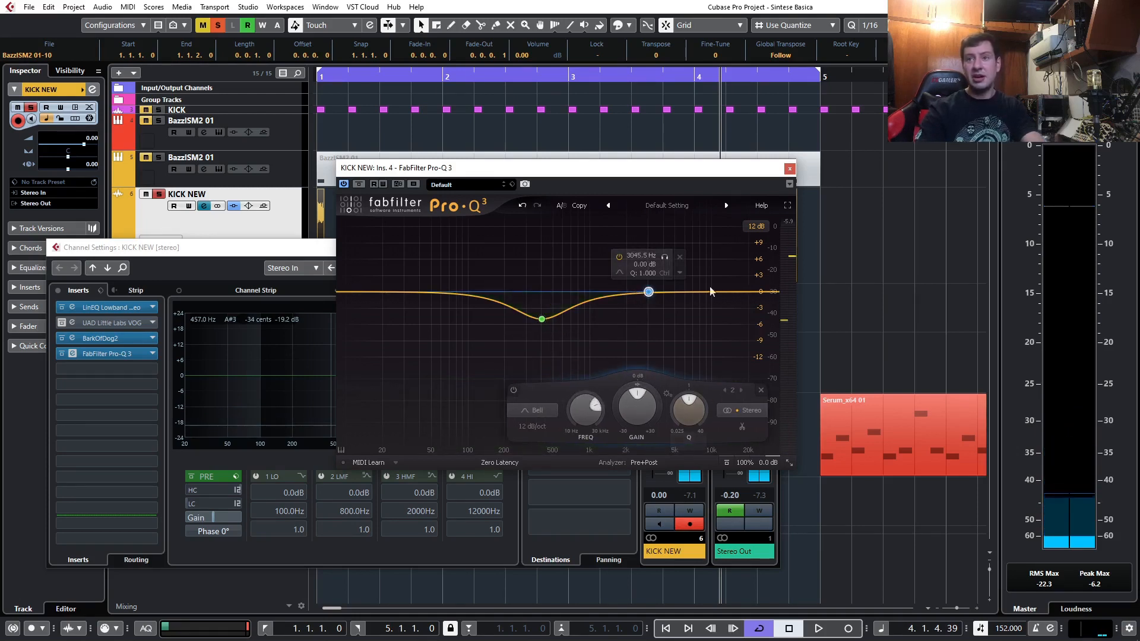
key(alt+Tab)
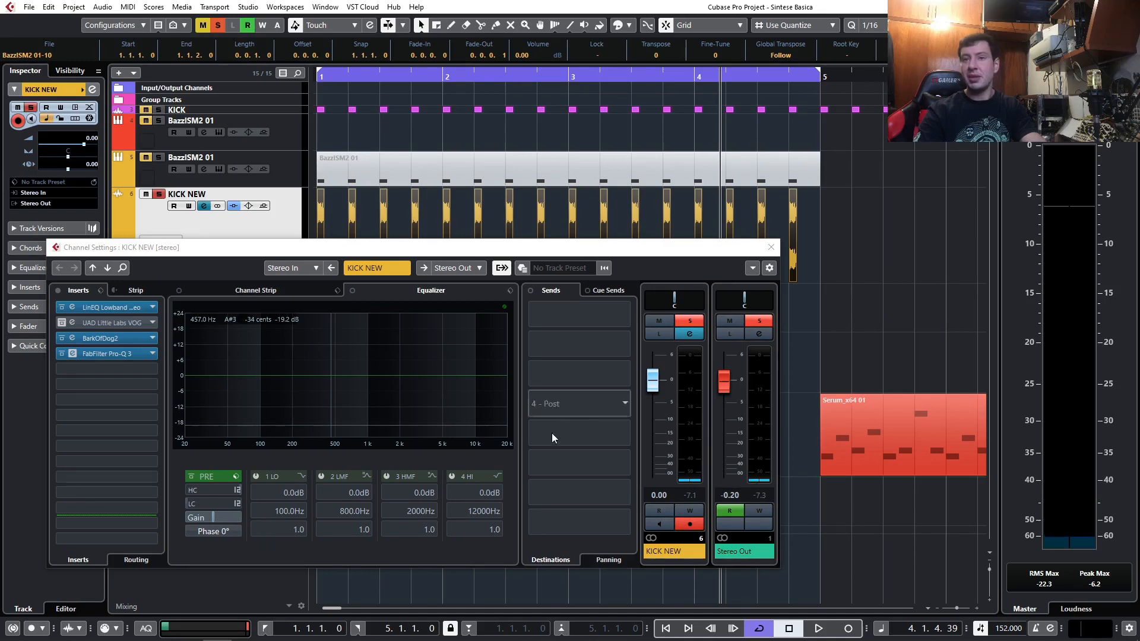
click(504, 250)
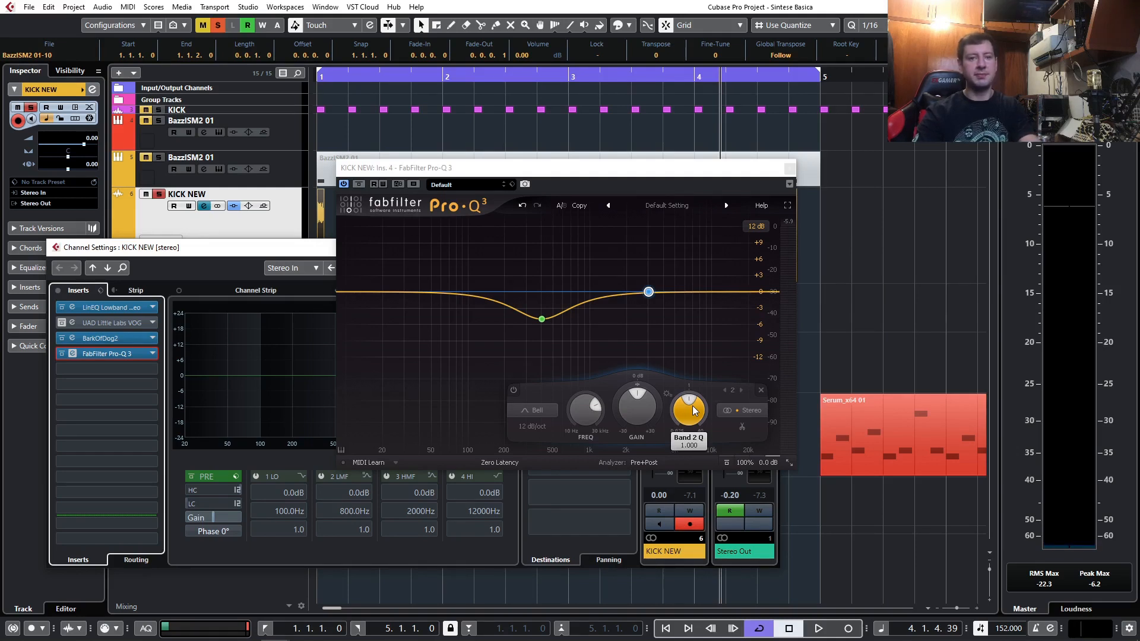
key(space)
drag(694, 407, 704, 309)
drag(640, 406, 479, 177)
drag(493, 404, 432, 551)
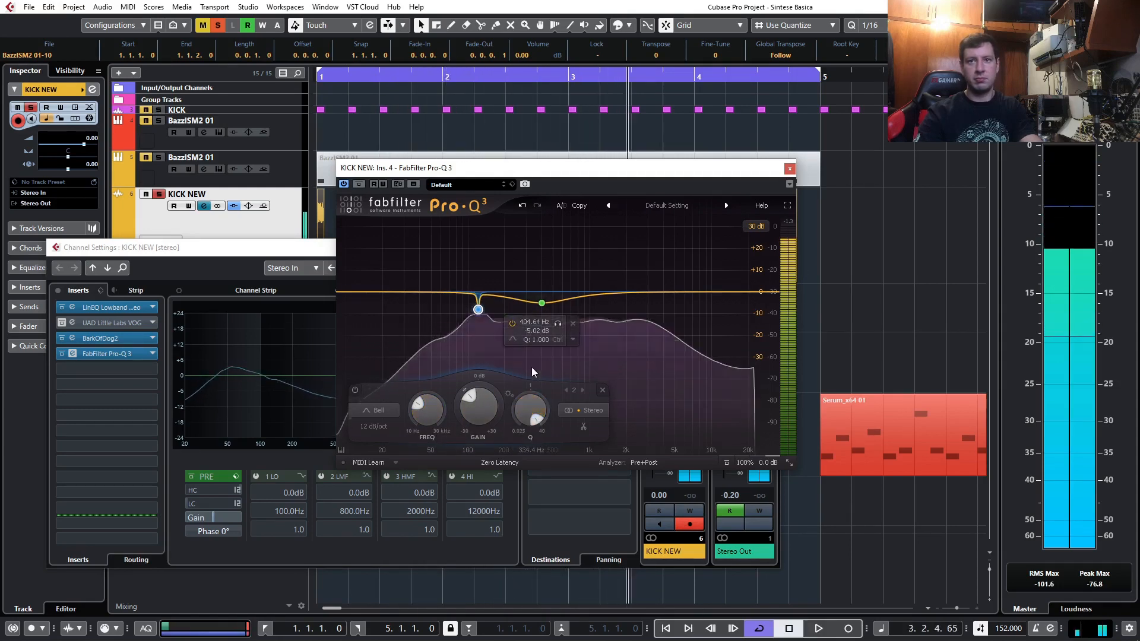
key(space)
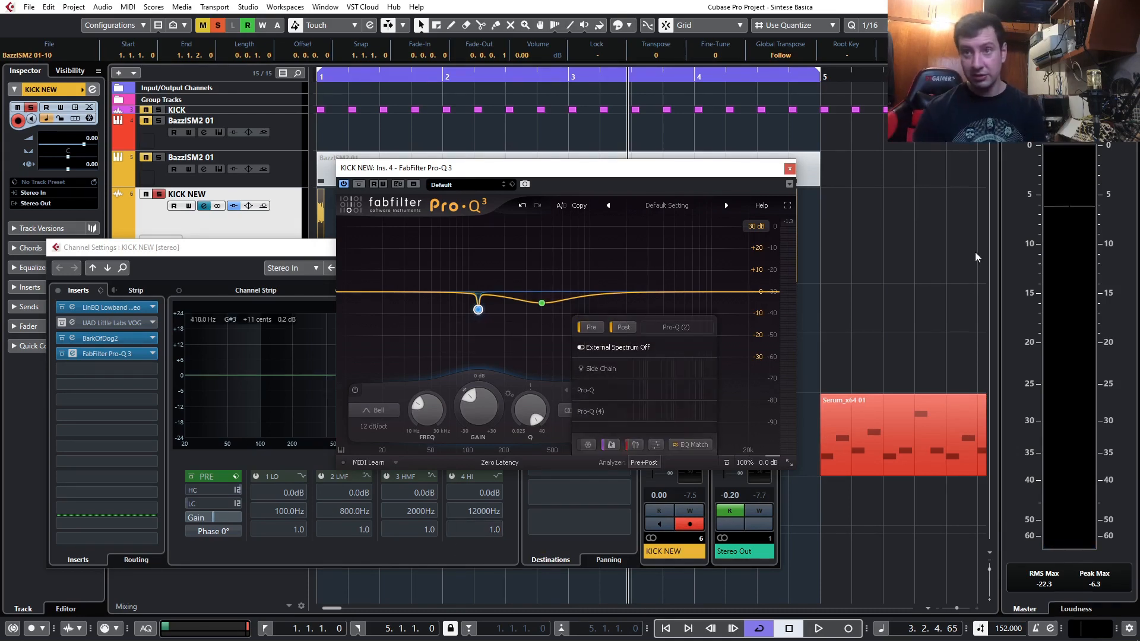
Close the Pro-Q 3 window and KICK NEW's channel settings to return to the arrangement.
click(790, 169)
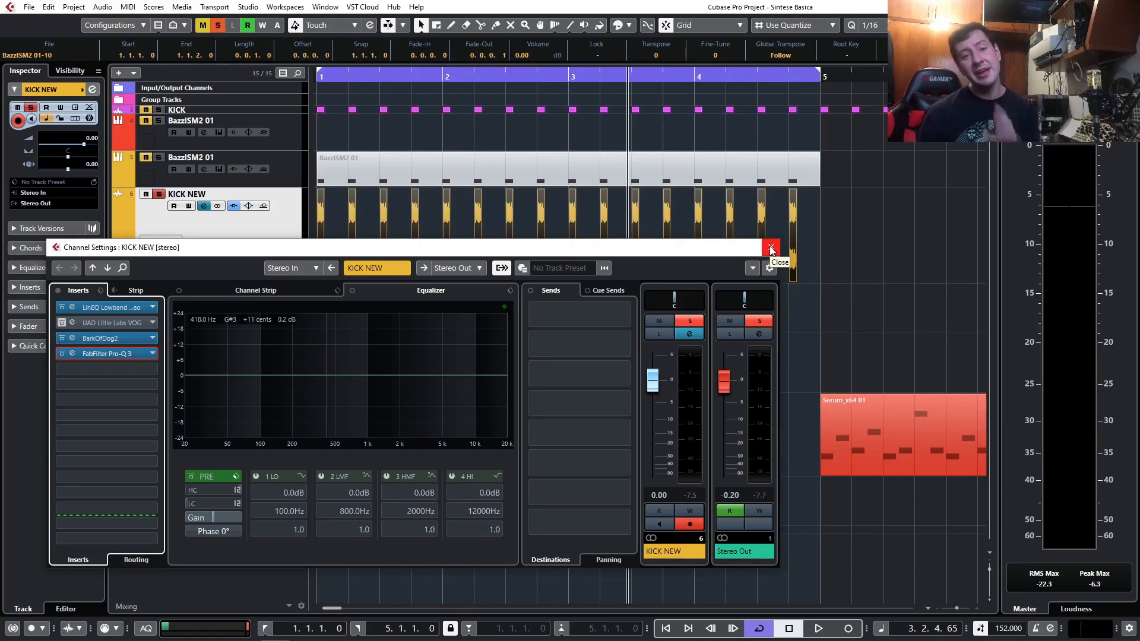
click(771, 248)
scroll(456, 268, up, 8)
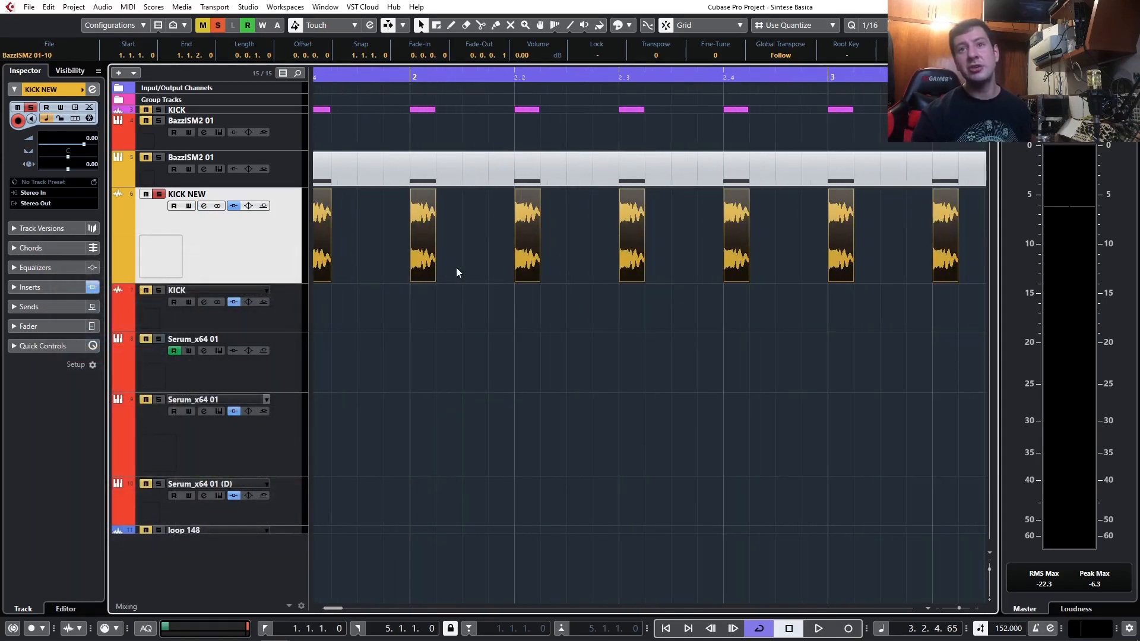
scroll(572, 288, down, 8)
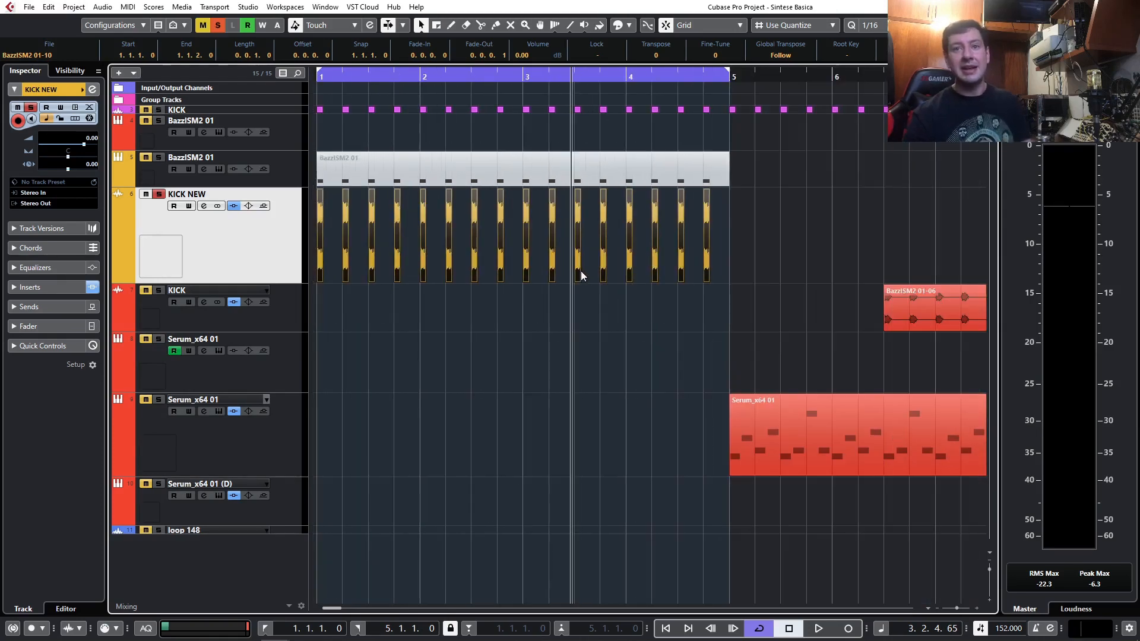
Reopen KICK NEW's channel settings, review the BarkOfDog2 insert and close its window.
click(203, 206)
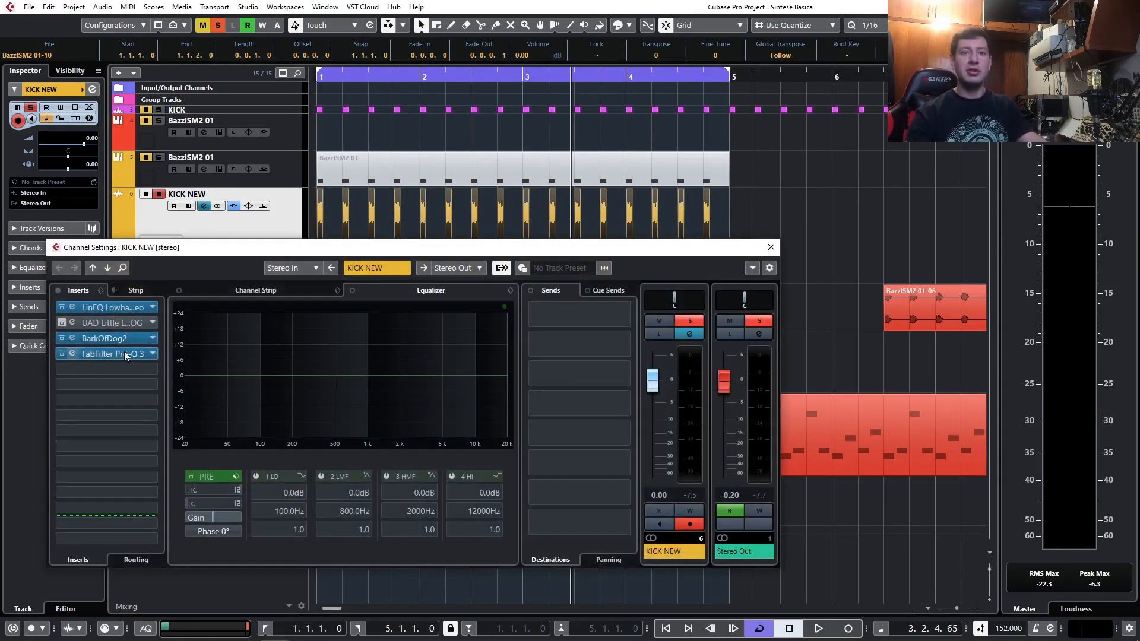
click(124, 340)
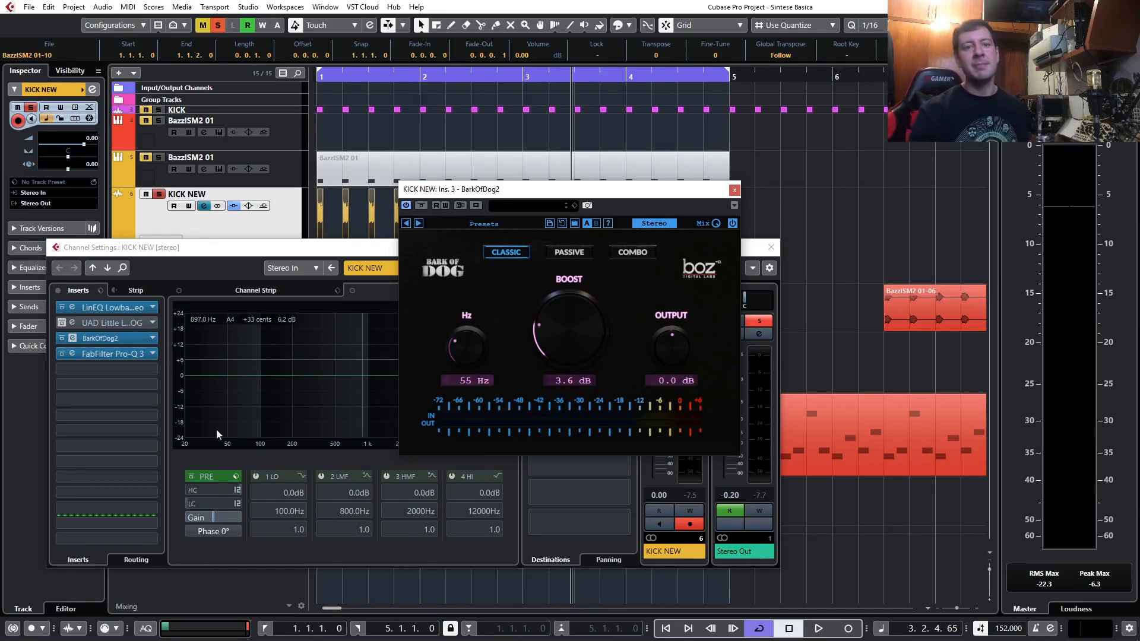
click(735, 189)
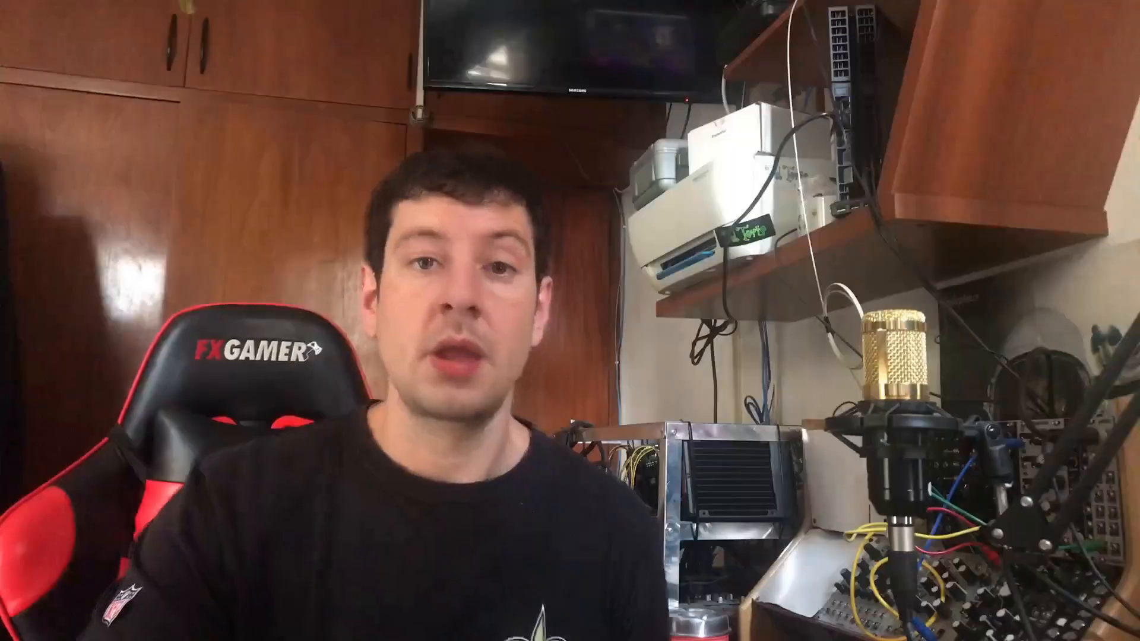